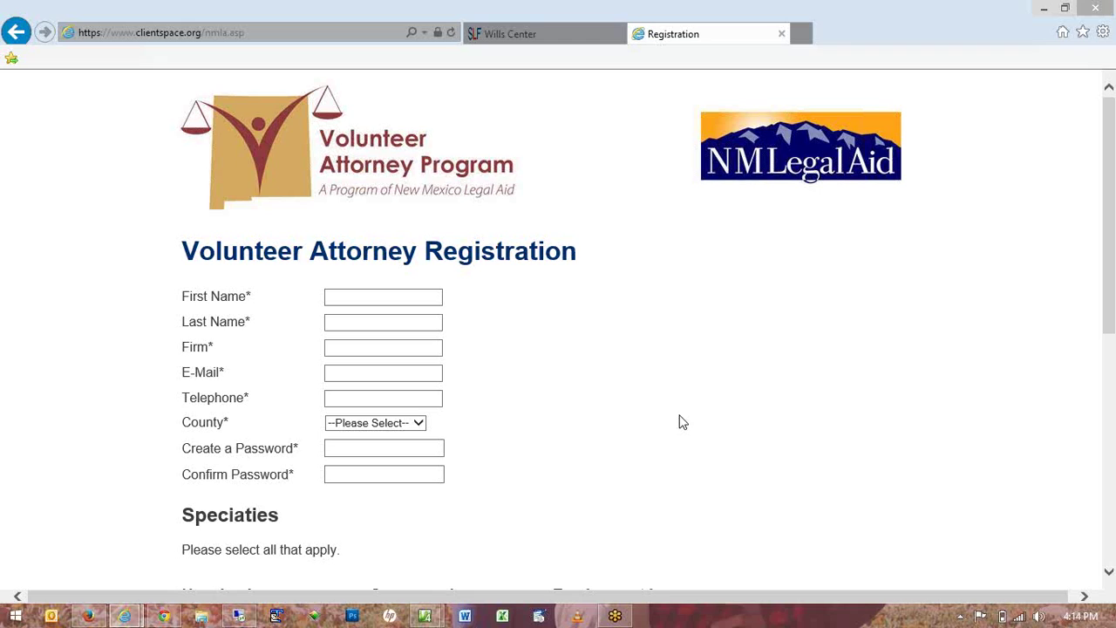
# Scroll through the blank Volunteer Attorney Registration form and back up.
pyautogui.scroll(-3, 683, 422)
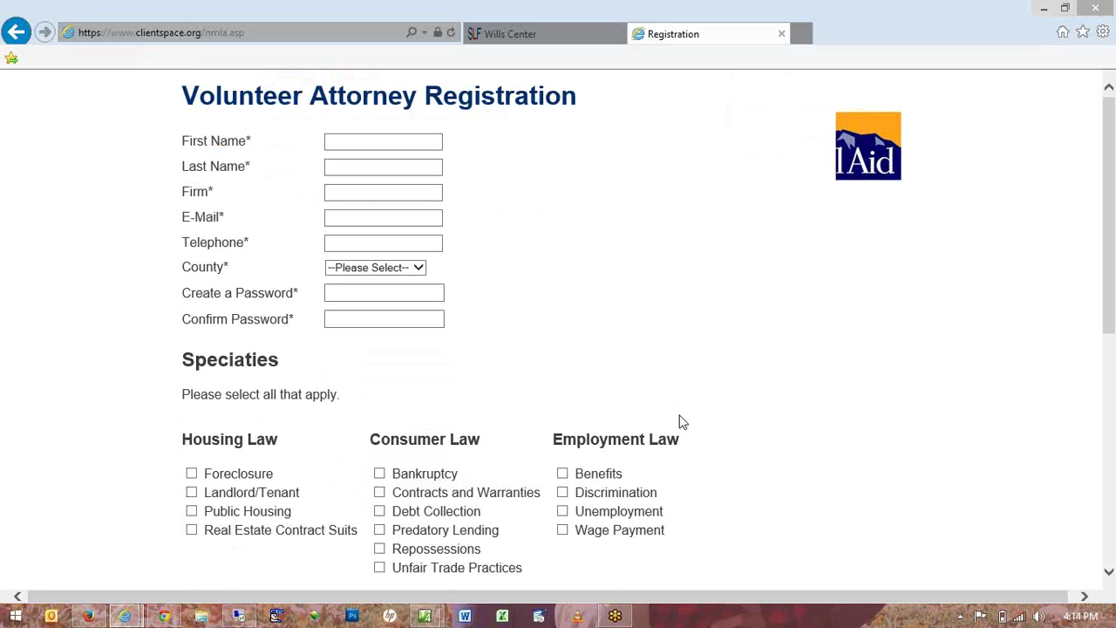
pyautogui.scroll(-1, 683, 422)
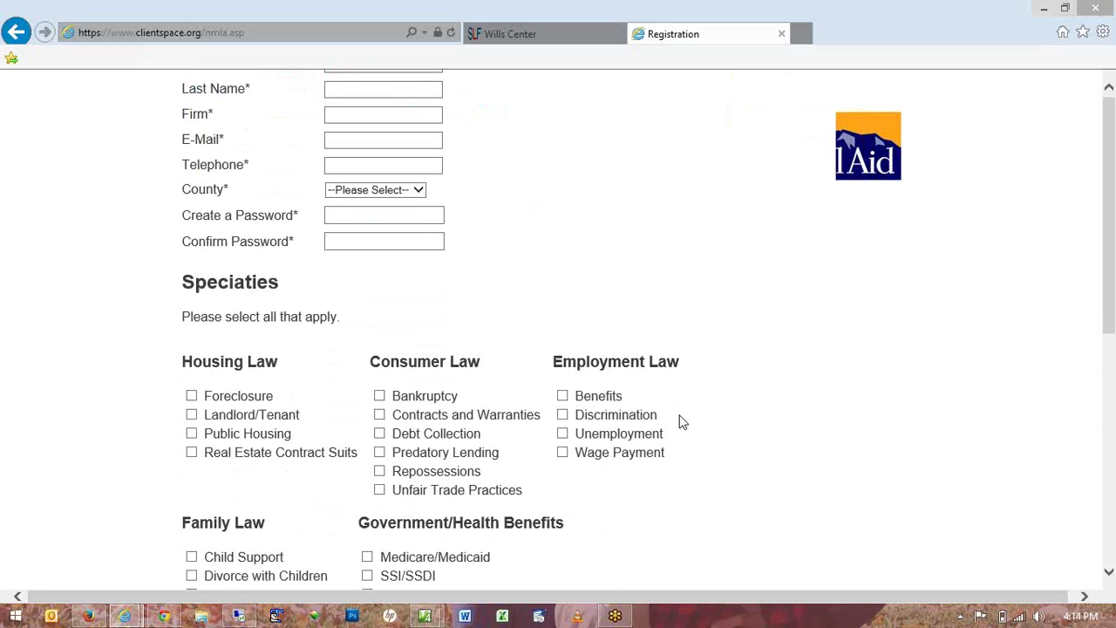
pyautogui.scroll(-1, 683, 422)
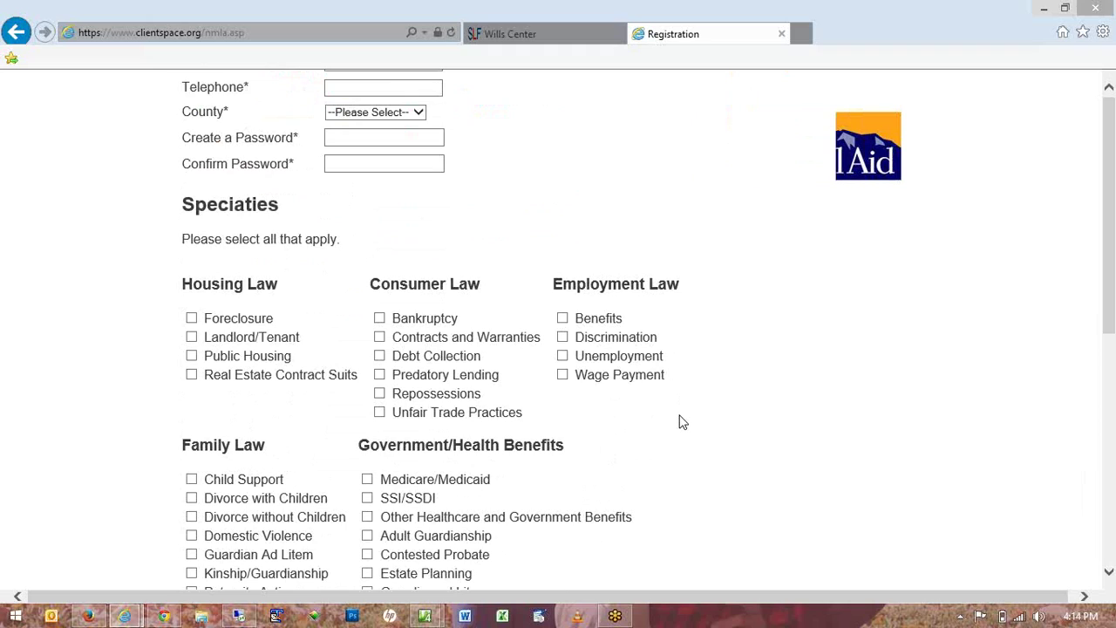
pyautogui.scroll(-1, 683, 422)
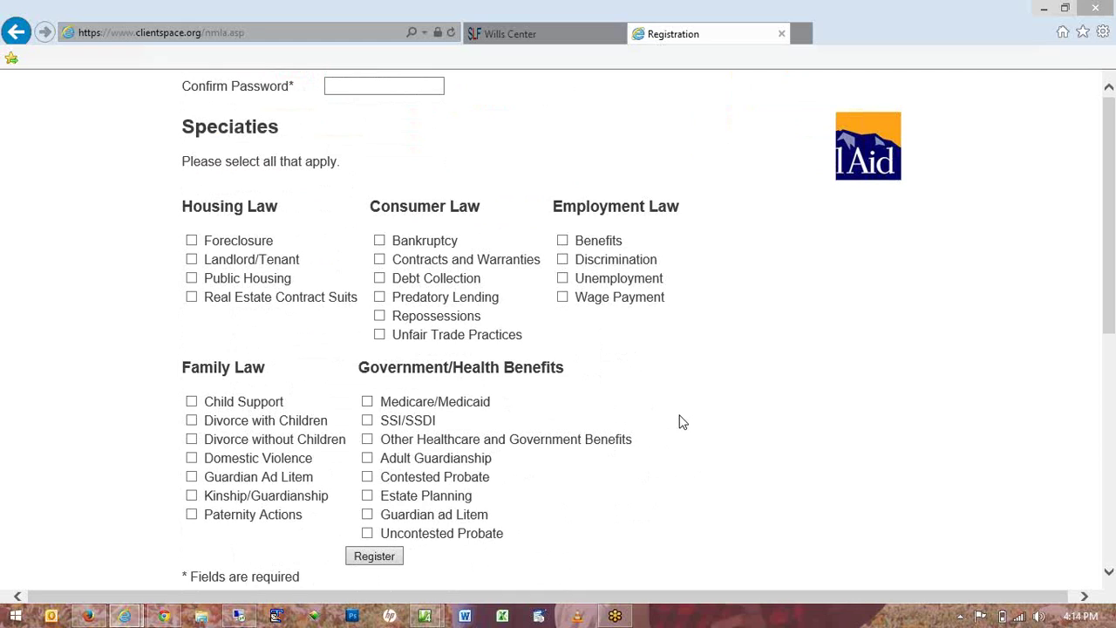
pyautogui.scroll(5, 683, 422)
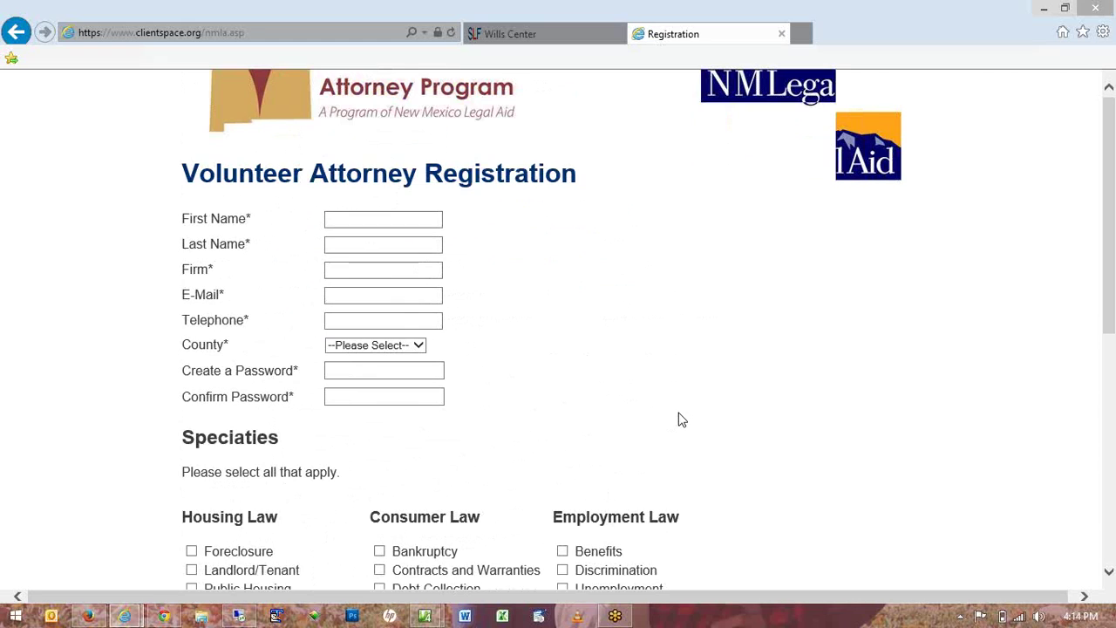
pyautogui.scroll(2, 683, 420)
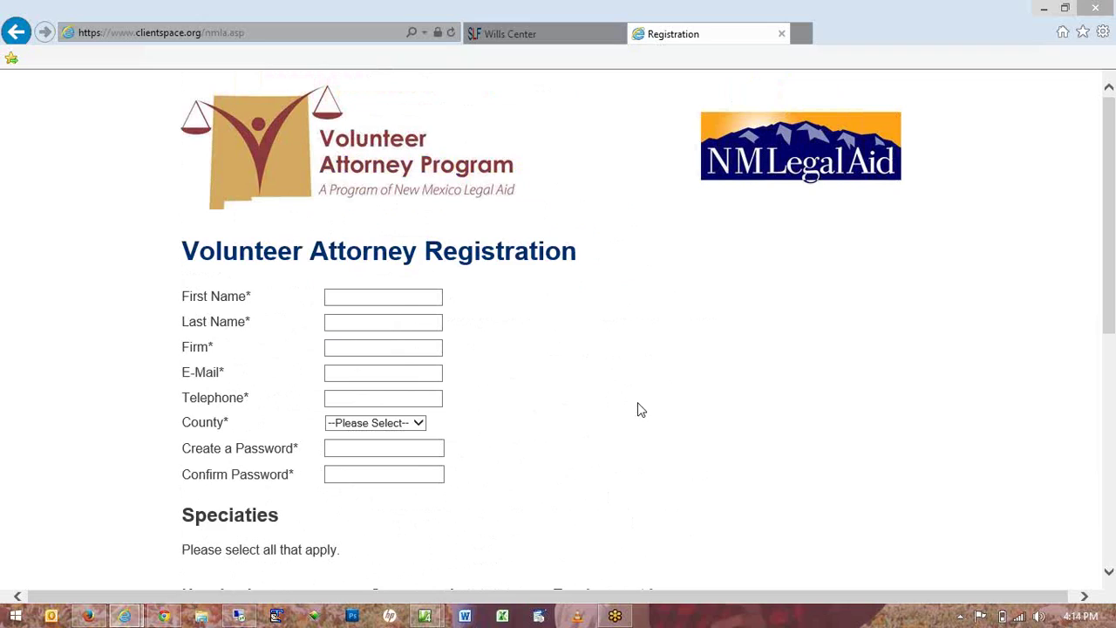
# Lower the system volume twice and switch to the DirectLaw Manager Cases window.
pyautogui.press('XF86AudioLowerVolume')
pyautogui.press('XF86AudioLowerVolume')
pyautogui.press('XF86AudioLowerVolume')
pyautogui.press('XF86AudioLowerVolume')
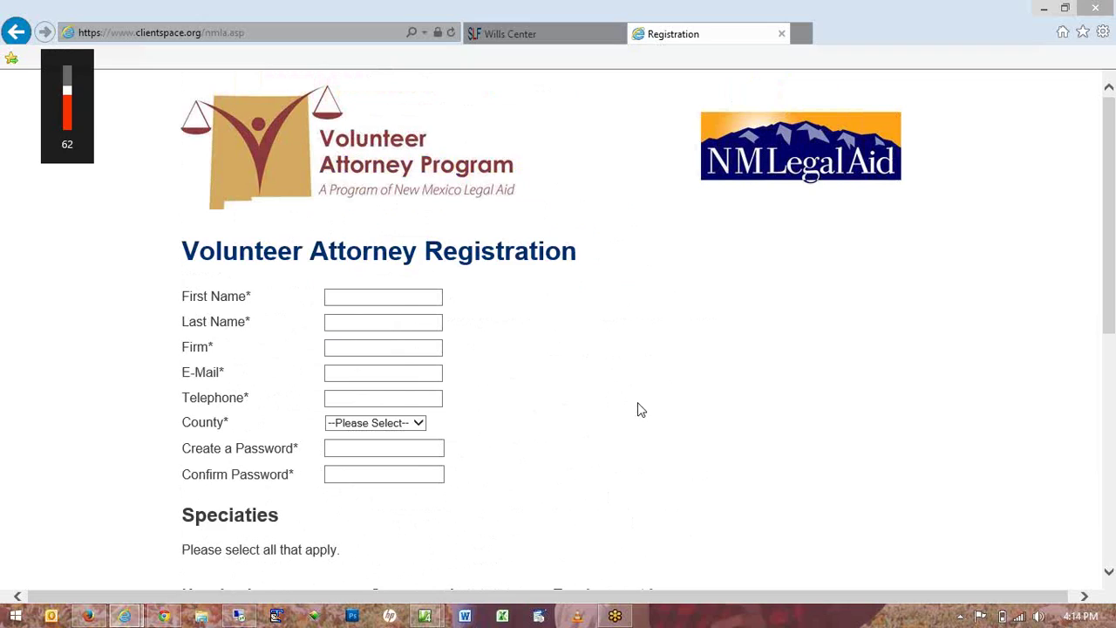
pyautogui.press('XF86AudioLowerVolume')
pyautogui.press('XF86AudioLowerVolume')
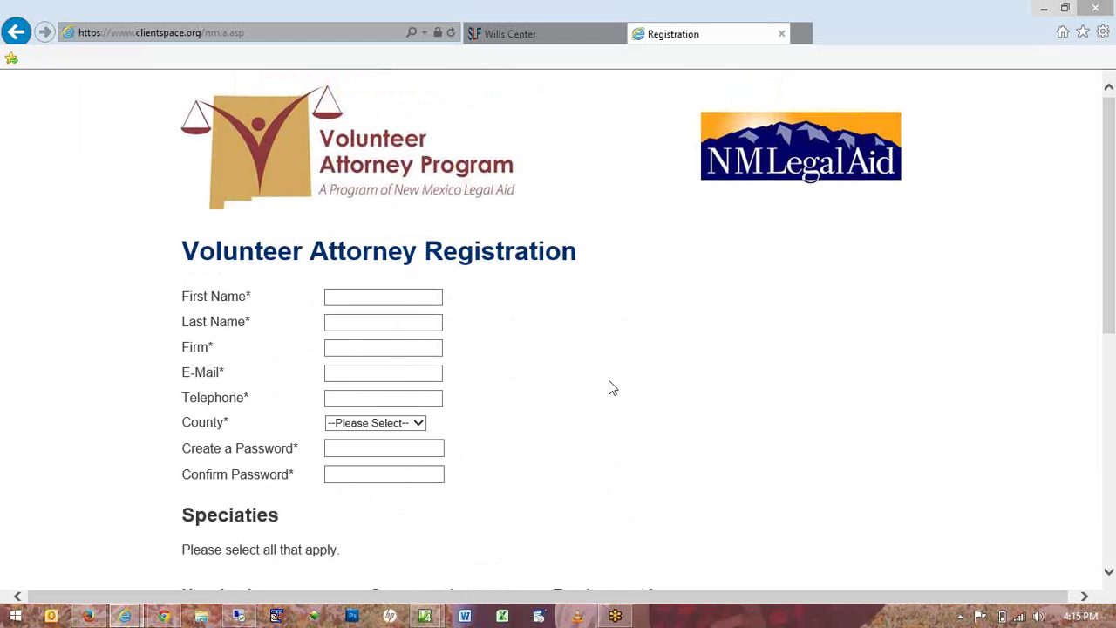
pyautogui.hotkey('alt', 'Tab')
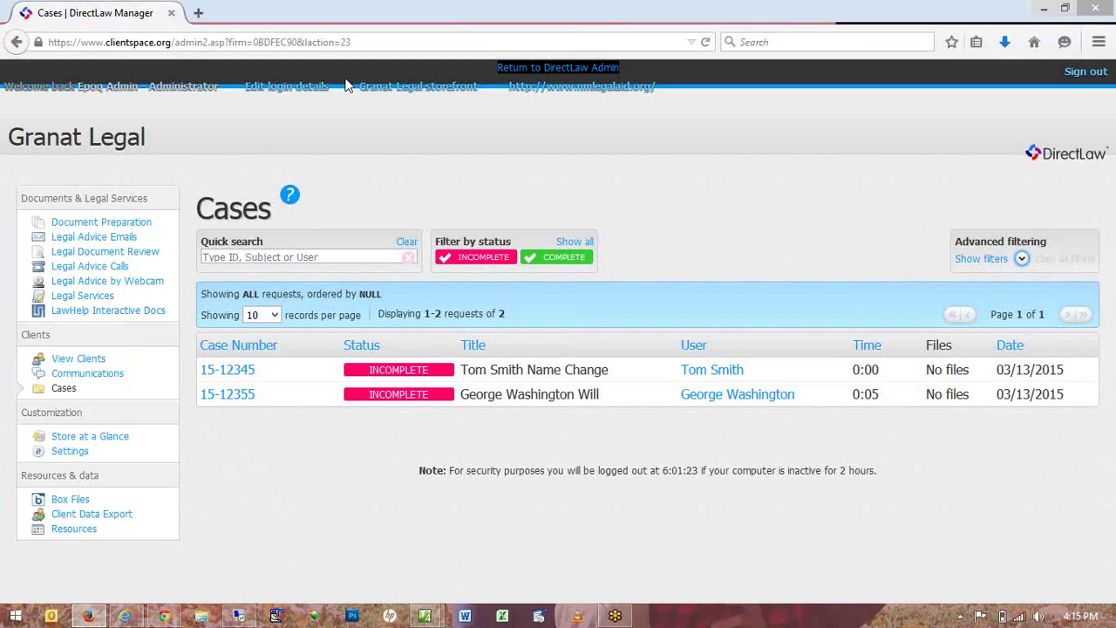
# Load the client storefront by replacing 'admin2' with 'index' in the page address.
pyautogui.click(264, 49)
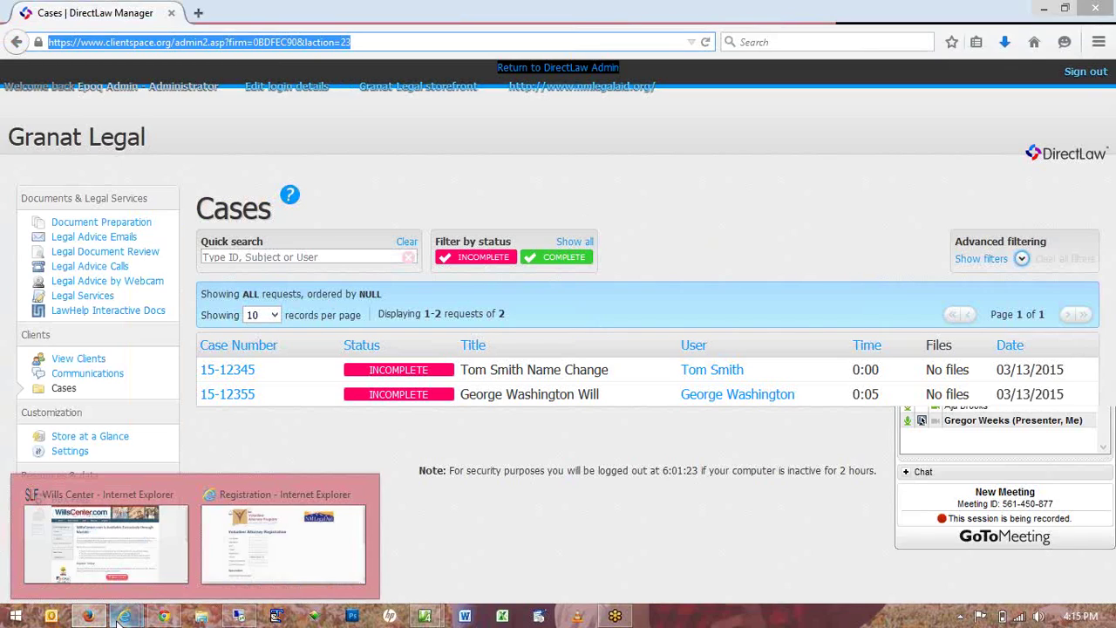
pyautogui.hotkey('alt', 'Tab')
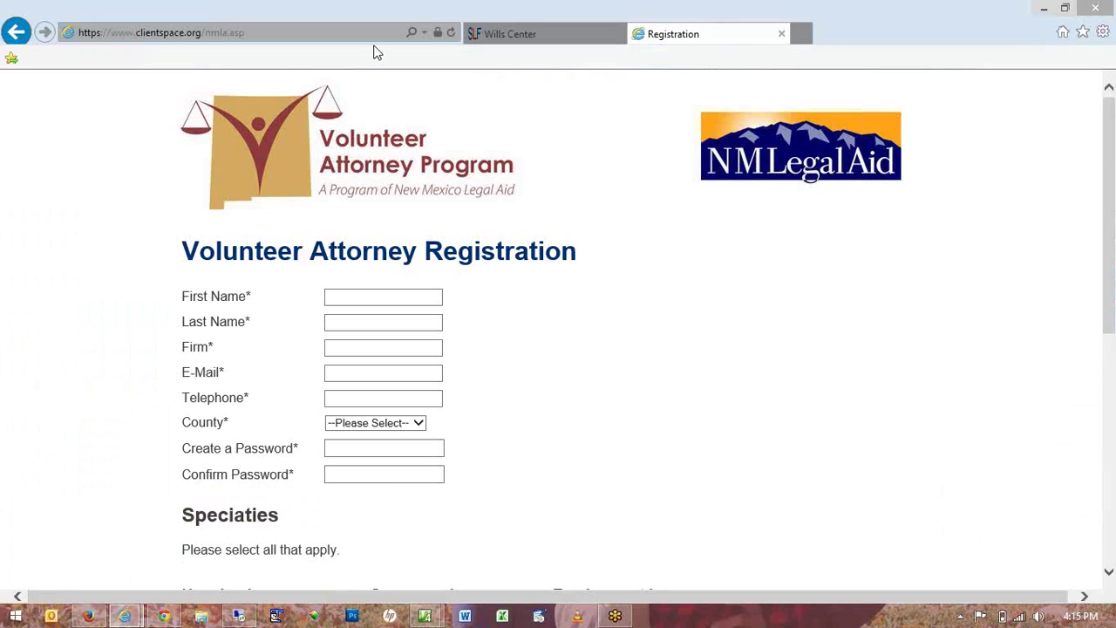
pyautogui.click(222, 33)
pyautogui.doubleClick(222, 32)
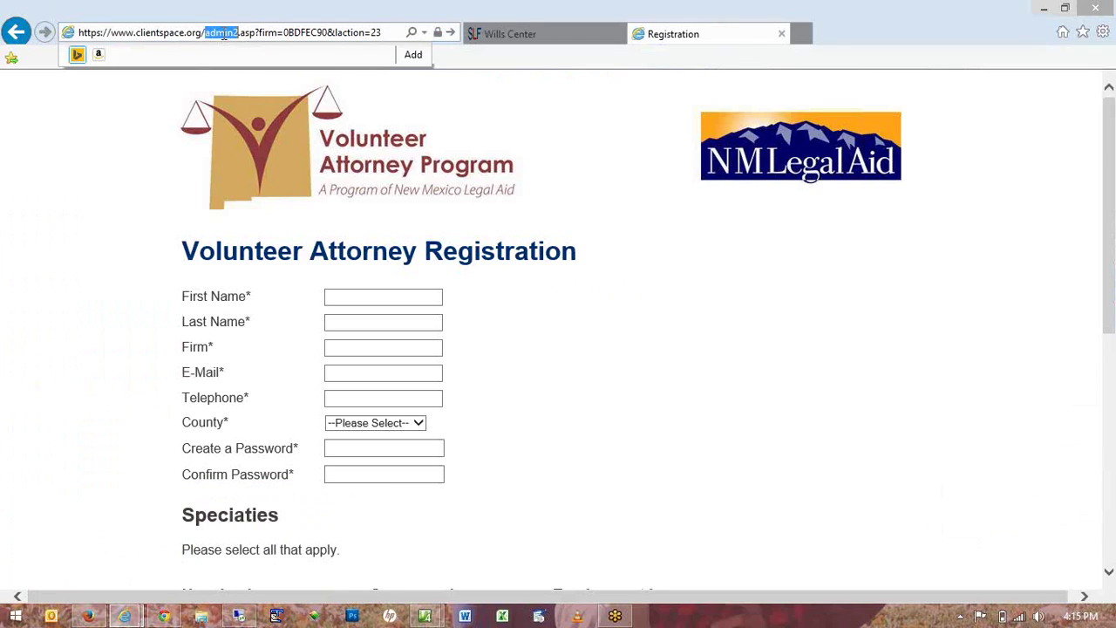
pyautogui.write('index')
pyautogui.press('Return')
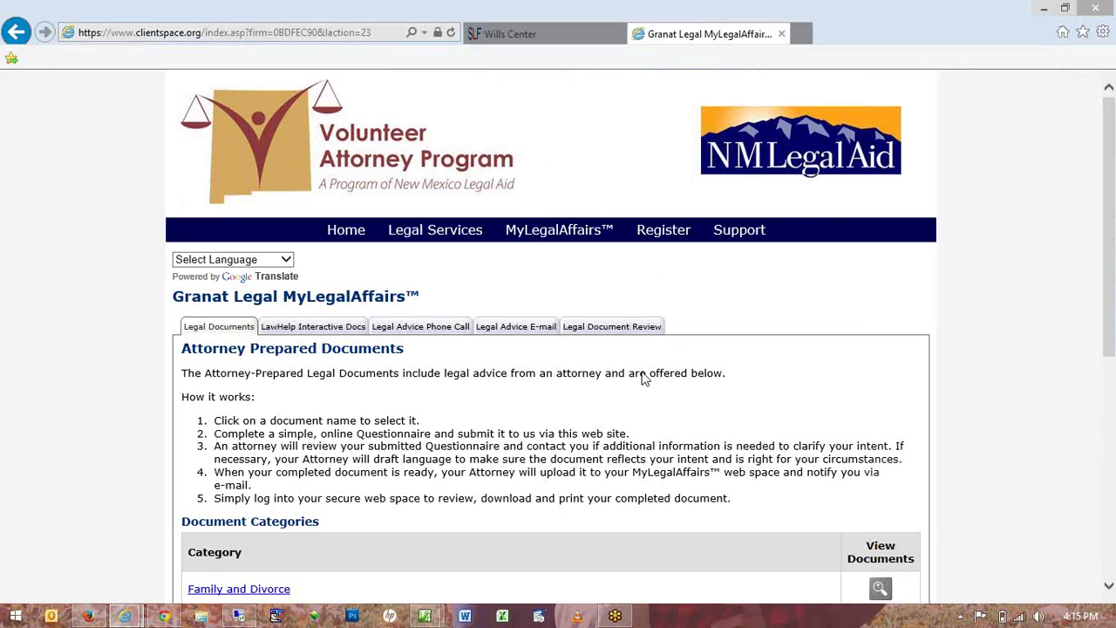
# Browse LawHelp Interactive Docs, Legal Advice Phone Call and Legal Document Review, then open Legal Document Review.
pyautogui.scroll(-1, 645, 377)
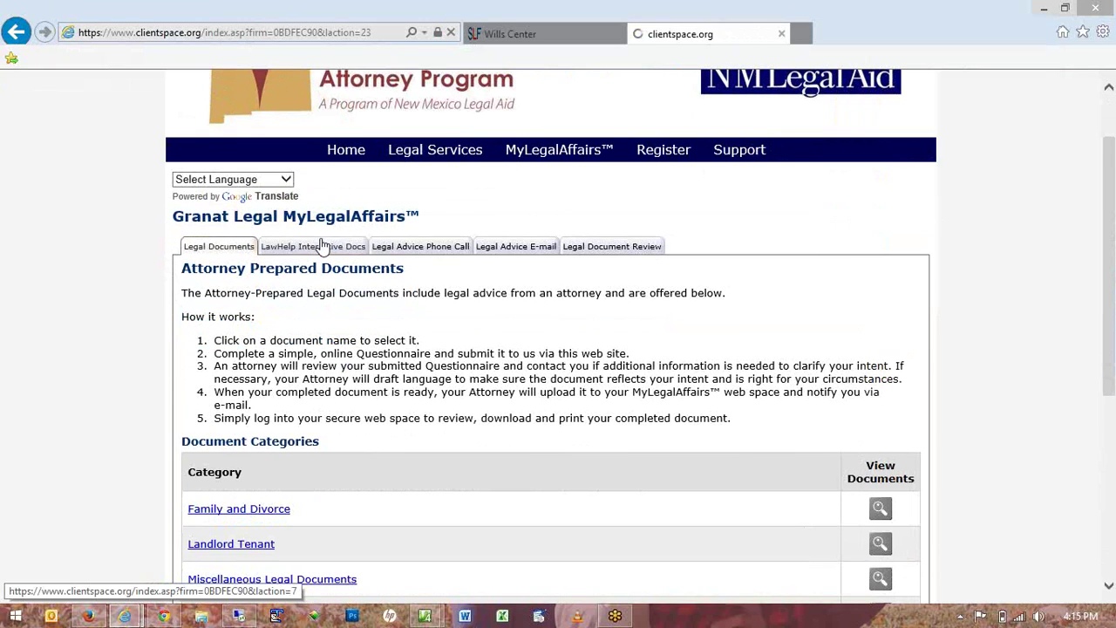
pyautogui.click(324, 246)
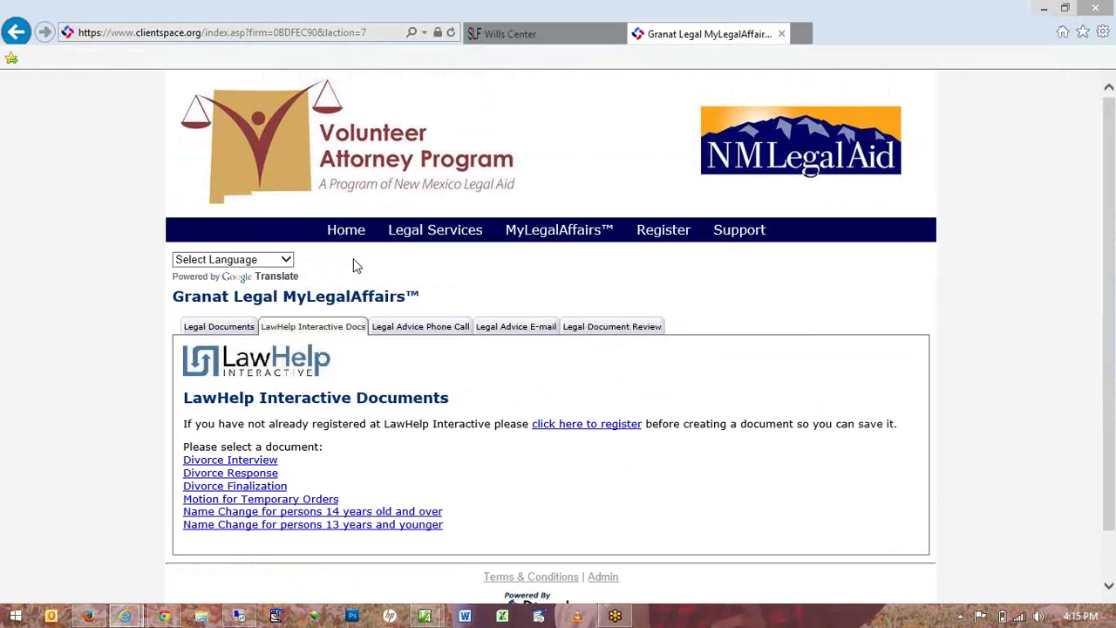
pyautogui.click(424, 329)
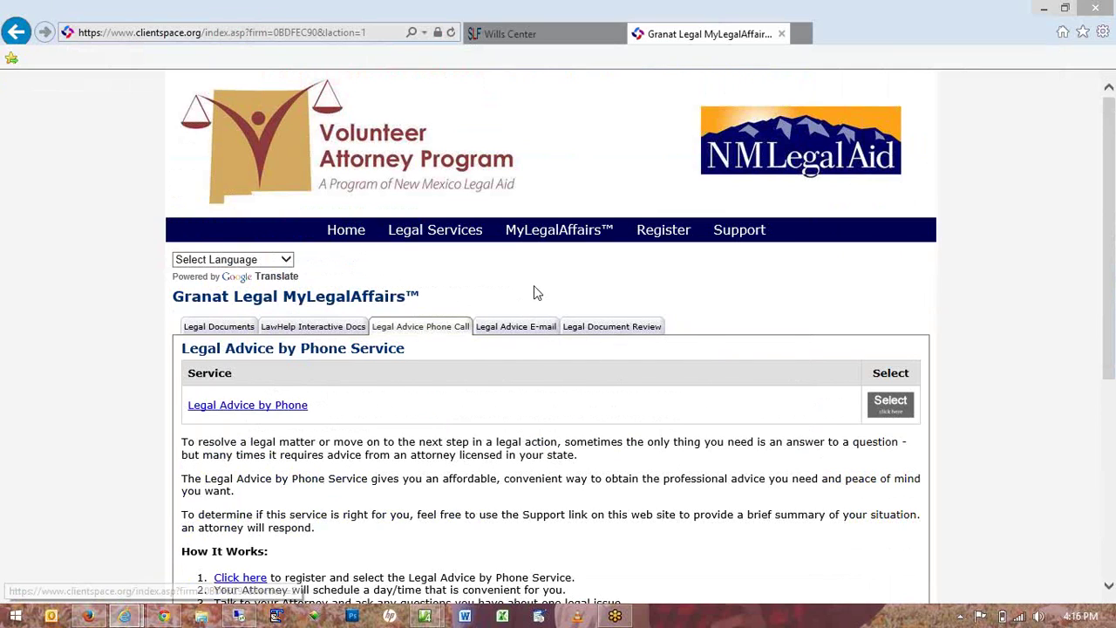
pyautogui.scroll(-1, 536, 292)
pyautogui.click(586, 248)
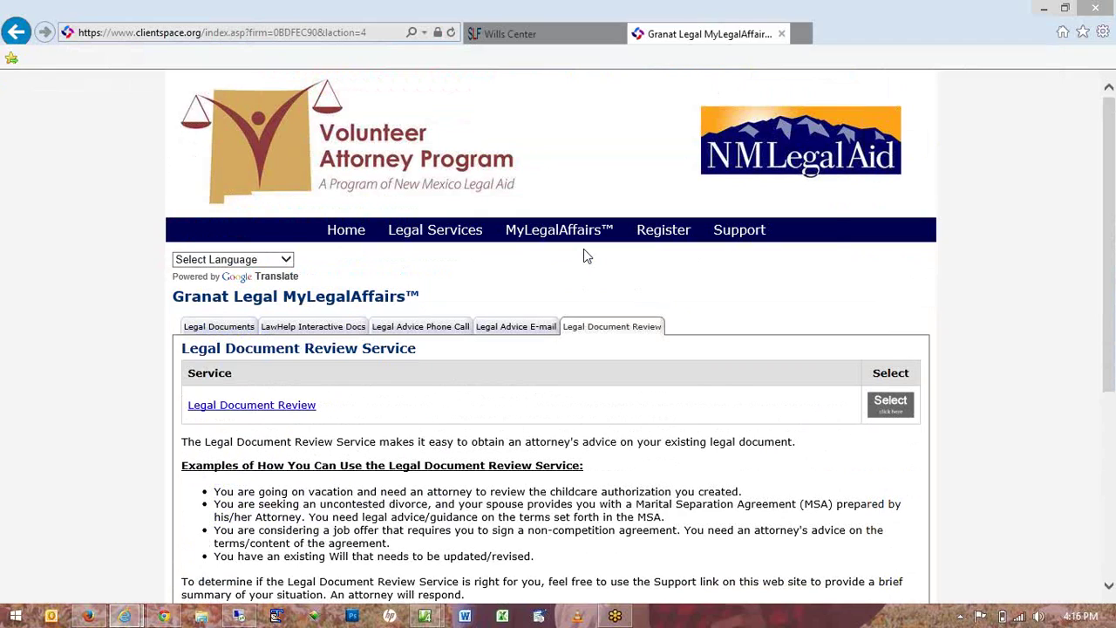
pyautogui.scroll(-1, 584, 250)
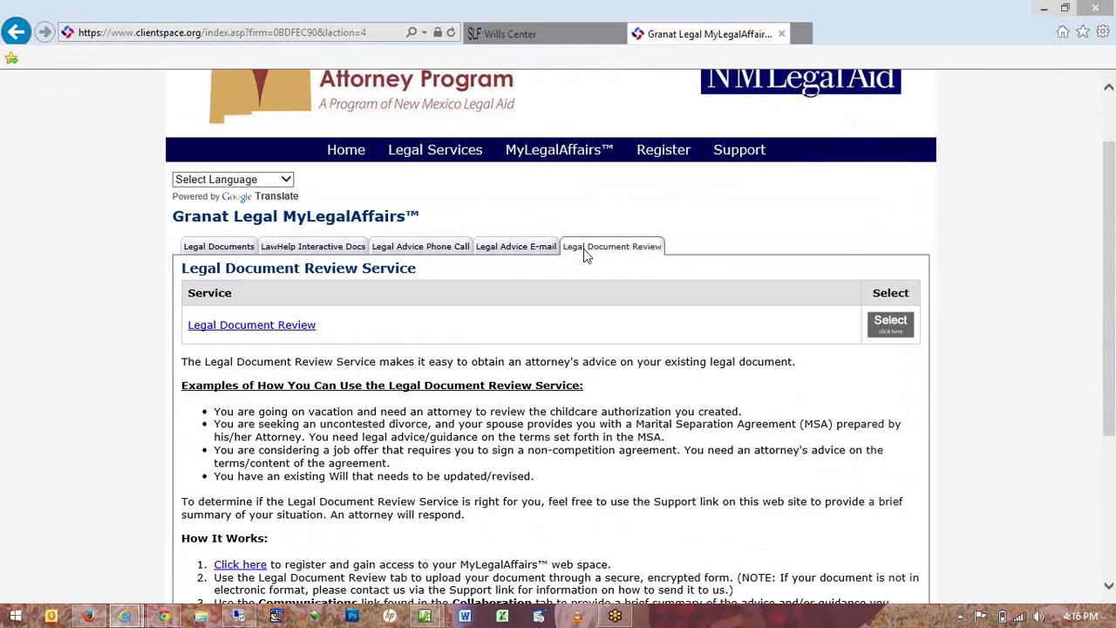
pyautogui.click(302, 326)
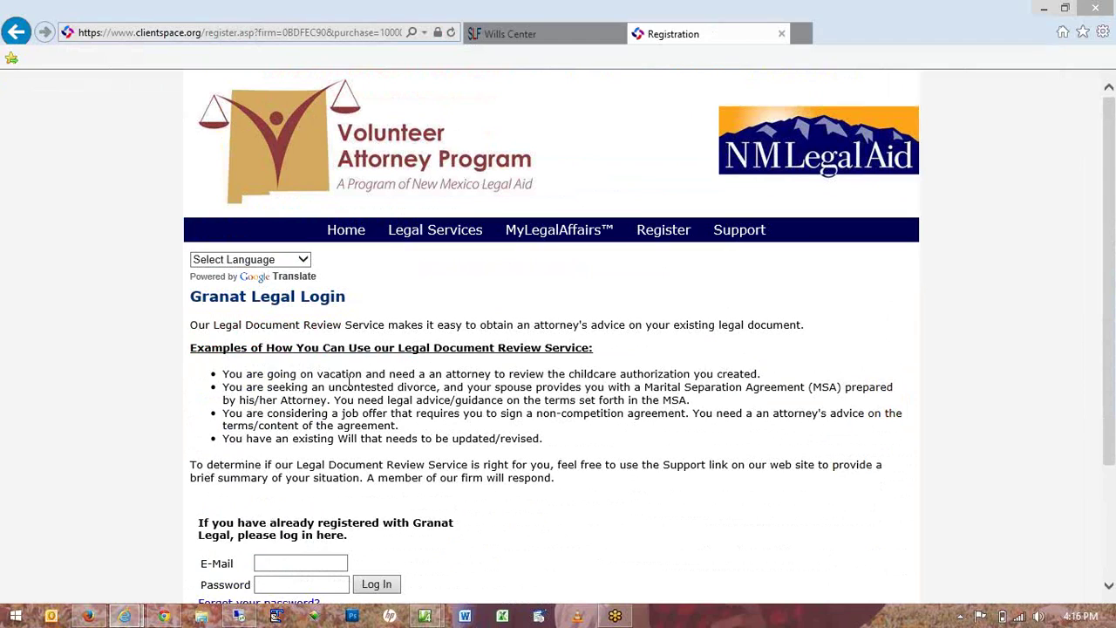
pyautogui.scroll(-1, 348, 380)
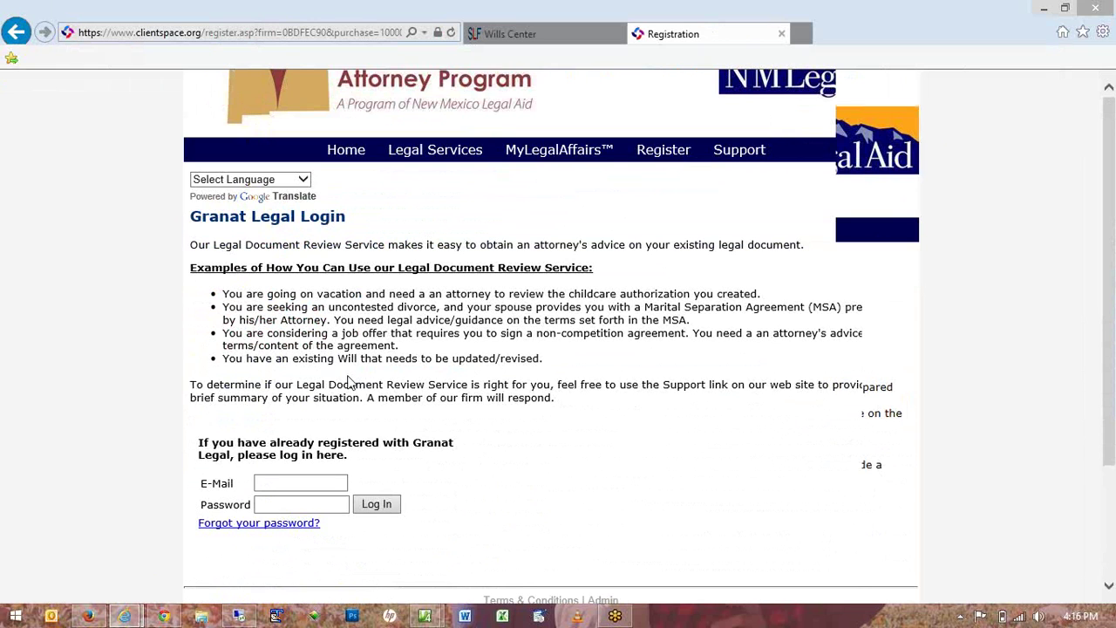
pyautogui.scroll(1, 349, 381)
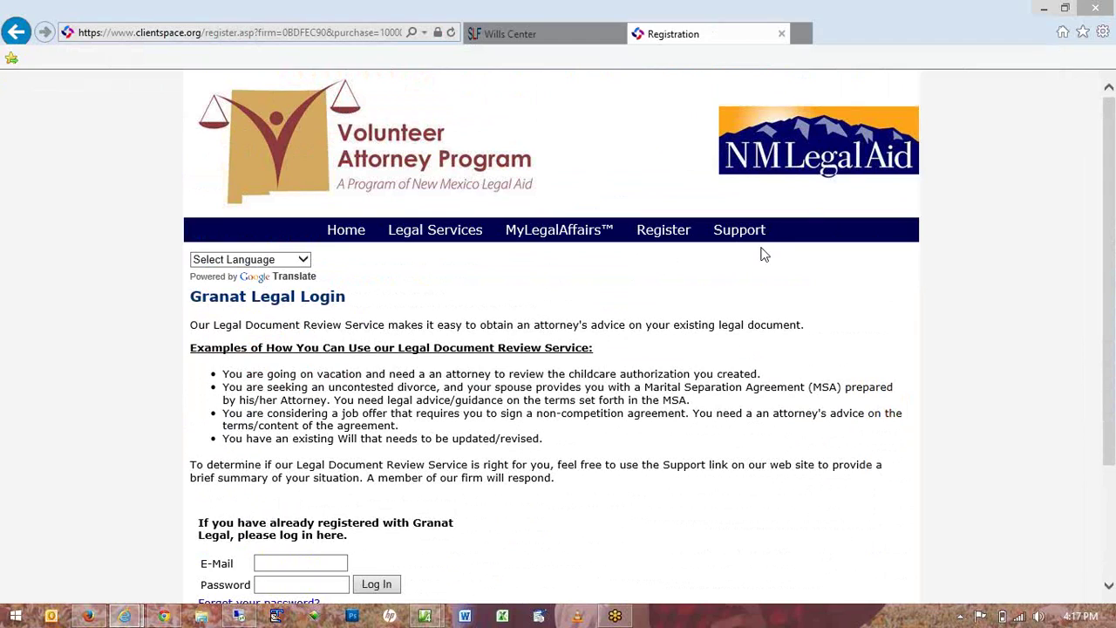
# Switch back to the Firefox DirectLaw Manager Cases window.
pyautogui.hotkey('alt', 'Tab')
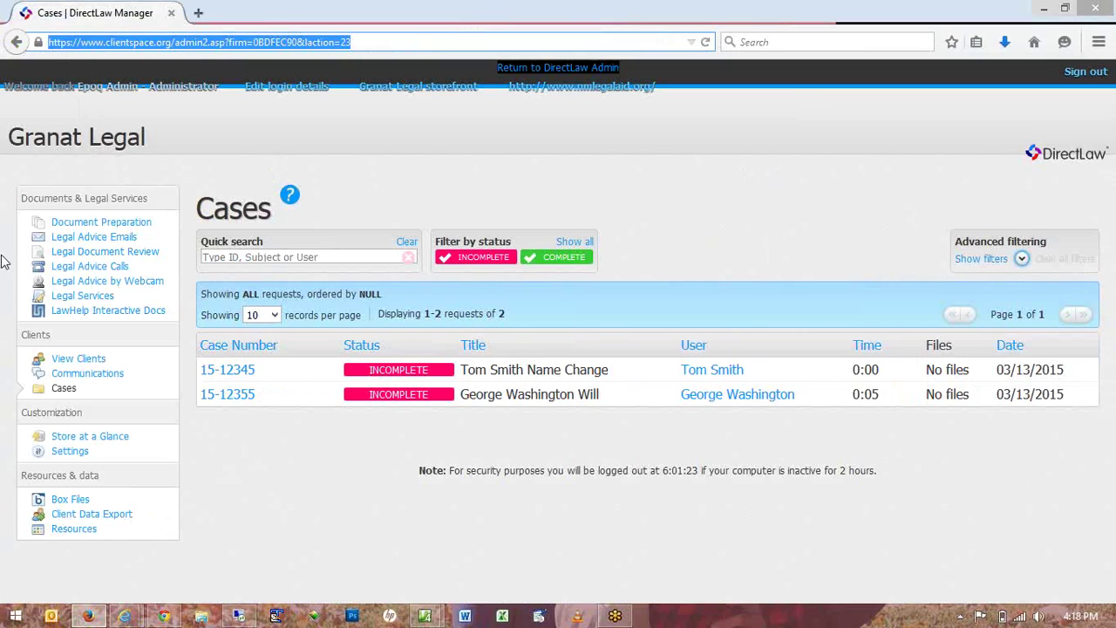
# View the name change case's details page, then go back to Cases.
pyautogui.moveTo(101, 91); pyautogui.dragTo(204, 8)
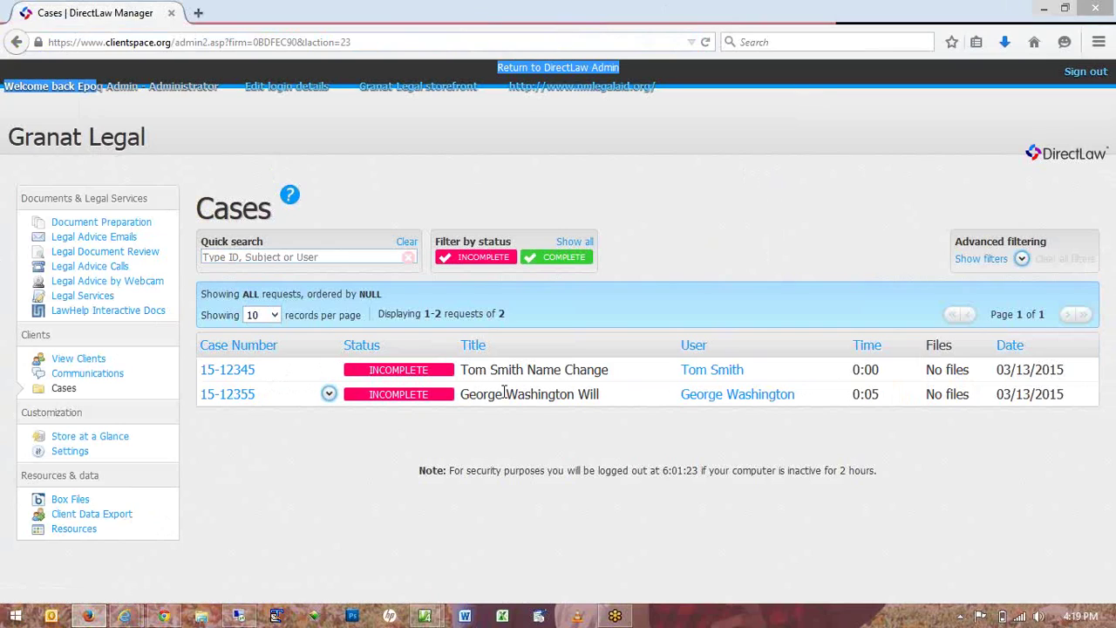
pyautogui.click(225, 371)
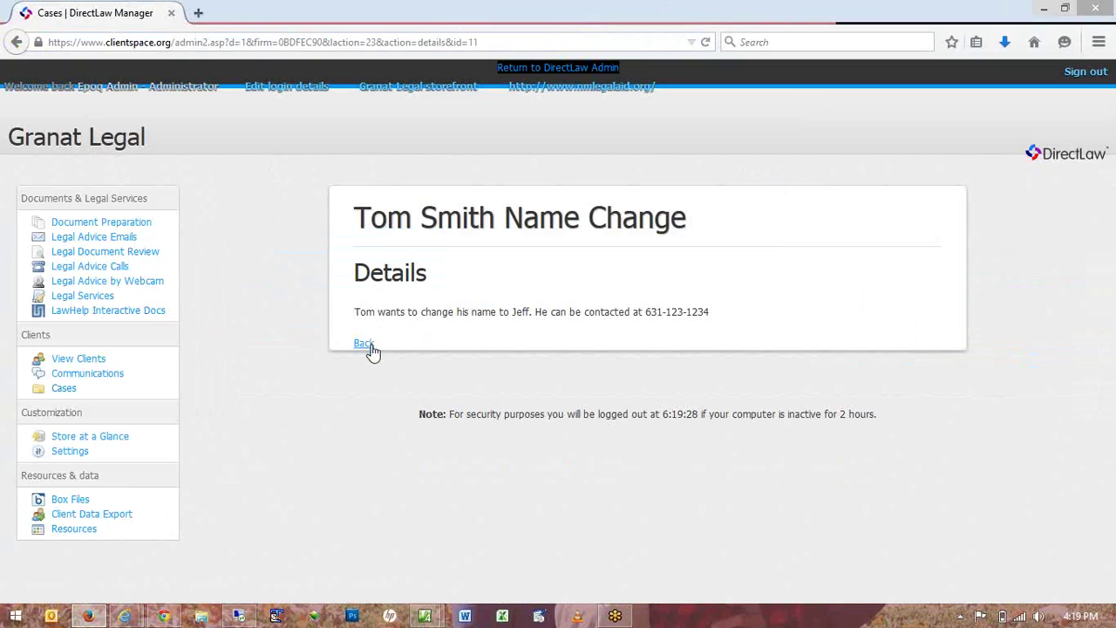
pyautogui.click(372, 348)
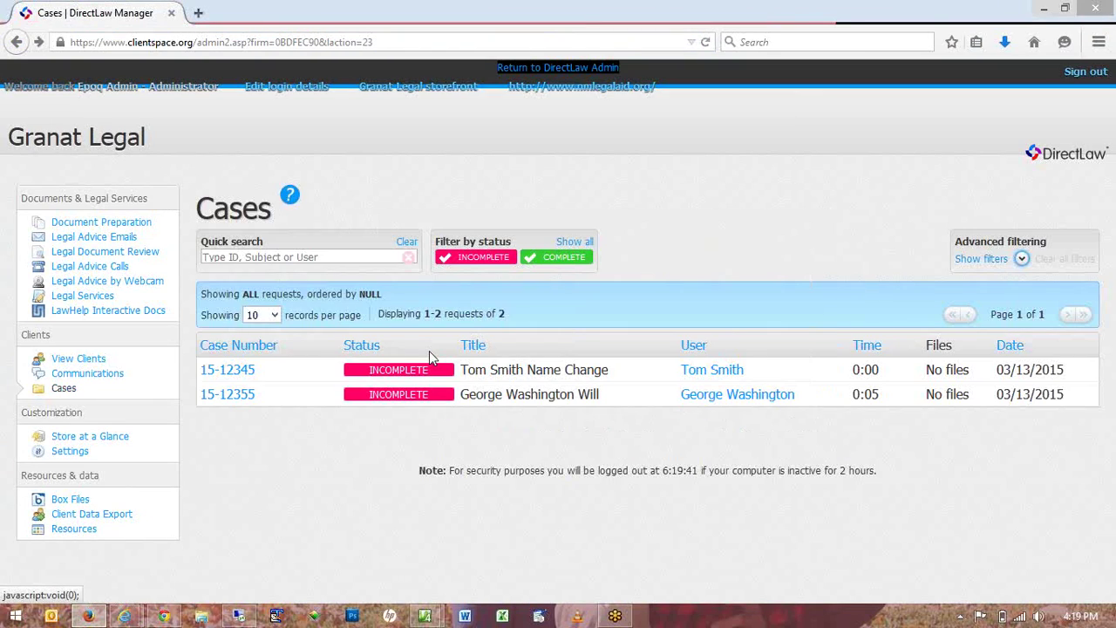
# Add the Will for an Unmarried Person template from the Wills section to the will client.
pyautogui.click(329, 395)
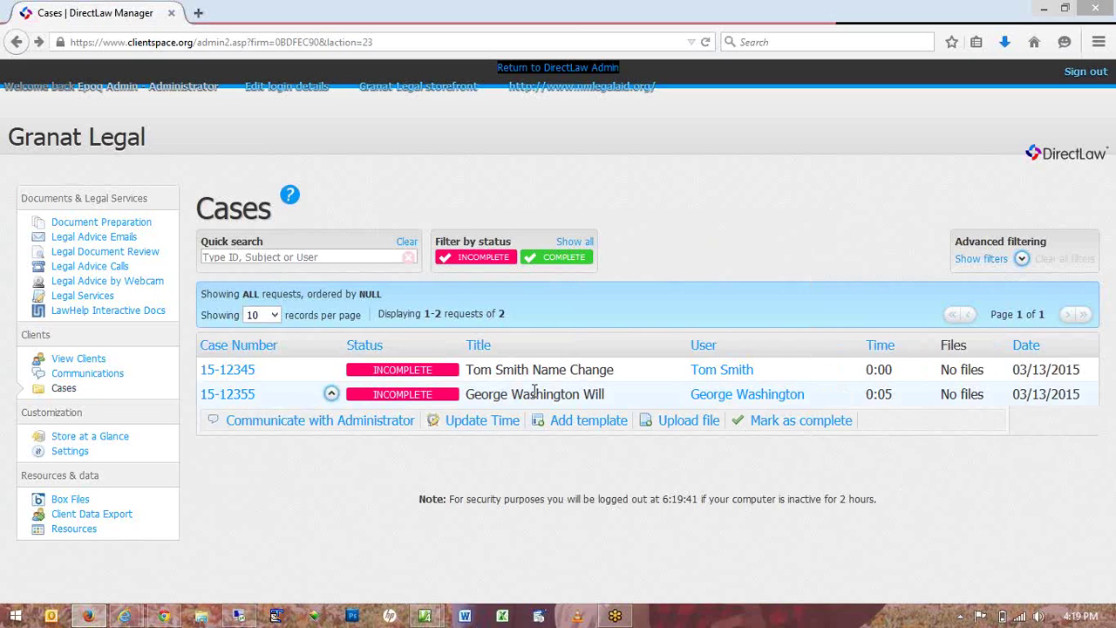
pyautogui.click(588, 423)
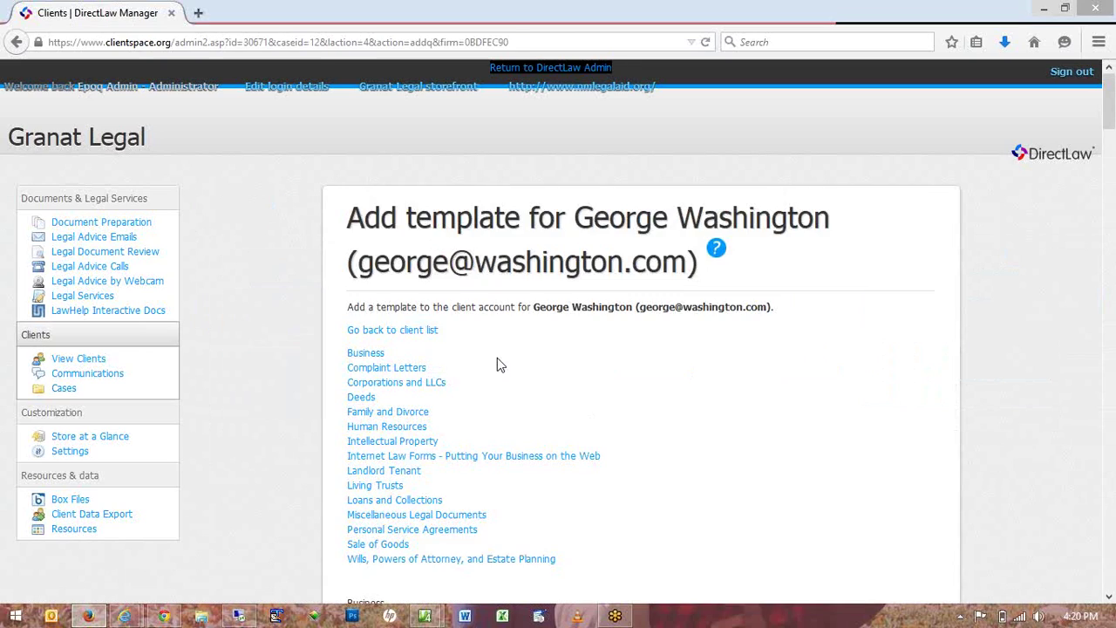
pyautogui.scroll(-4, 496, 358)
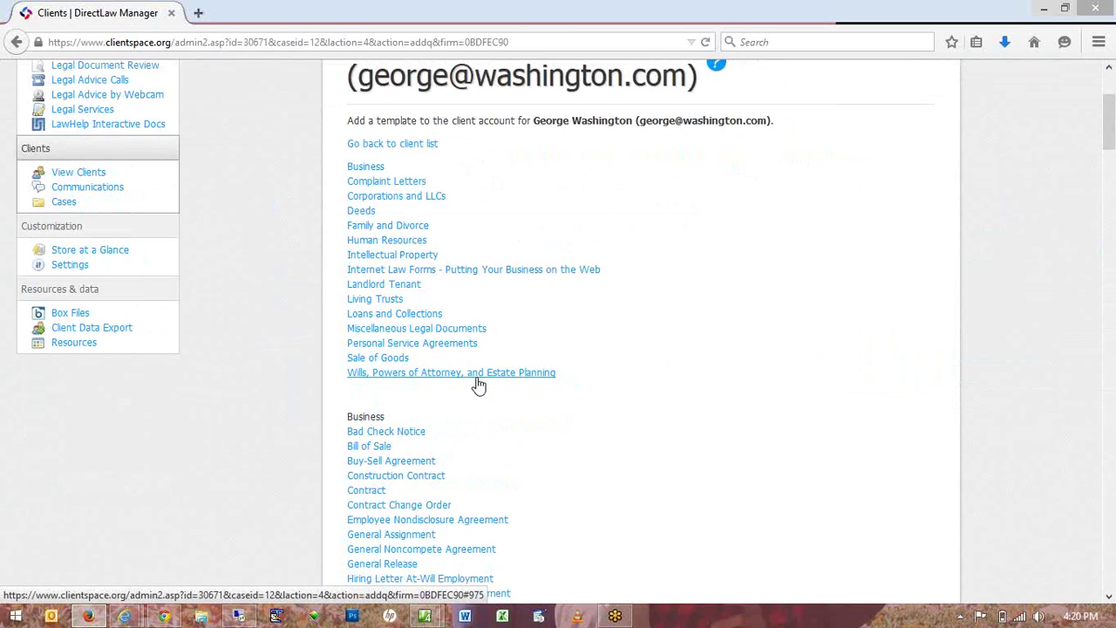
pyautogui.click(476, 375)
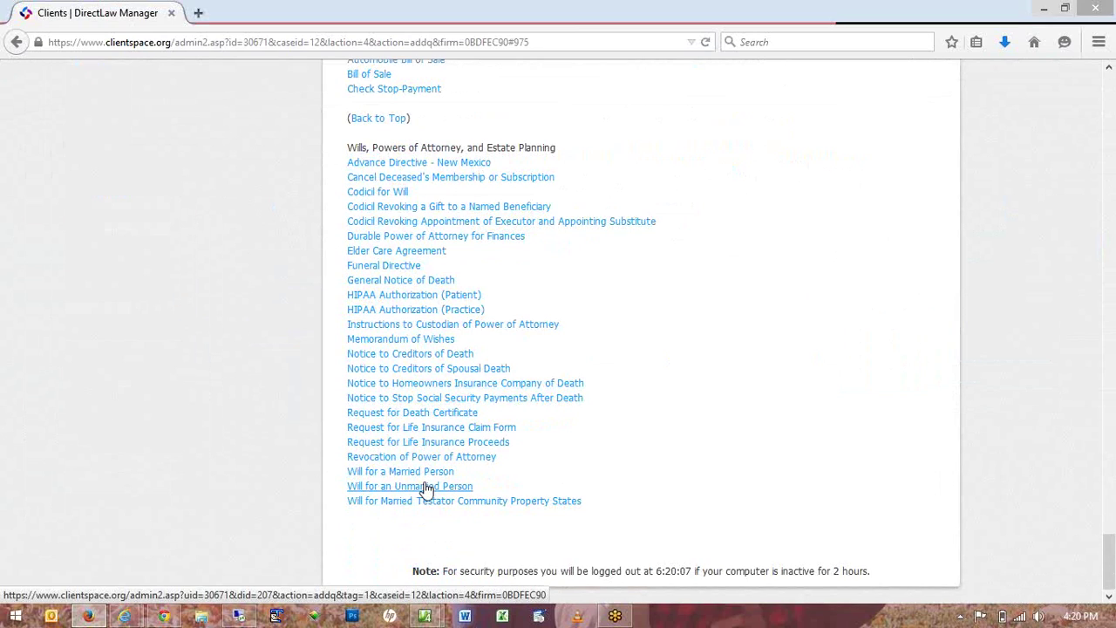
pyautogui.click(426, 486)
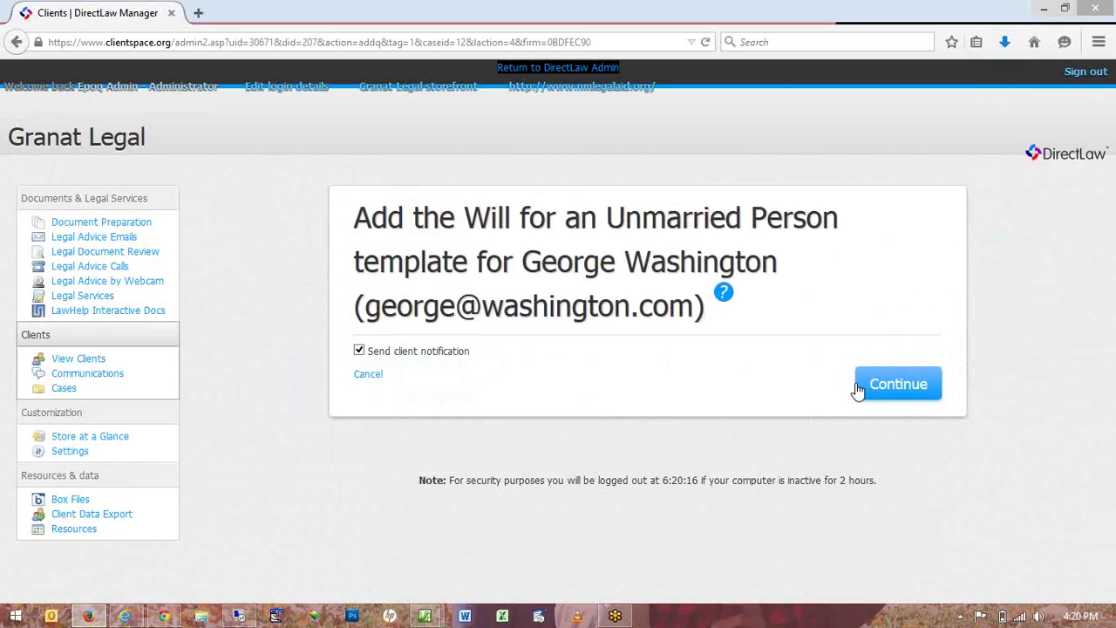
pyautogui.click(858, 389)
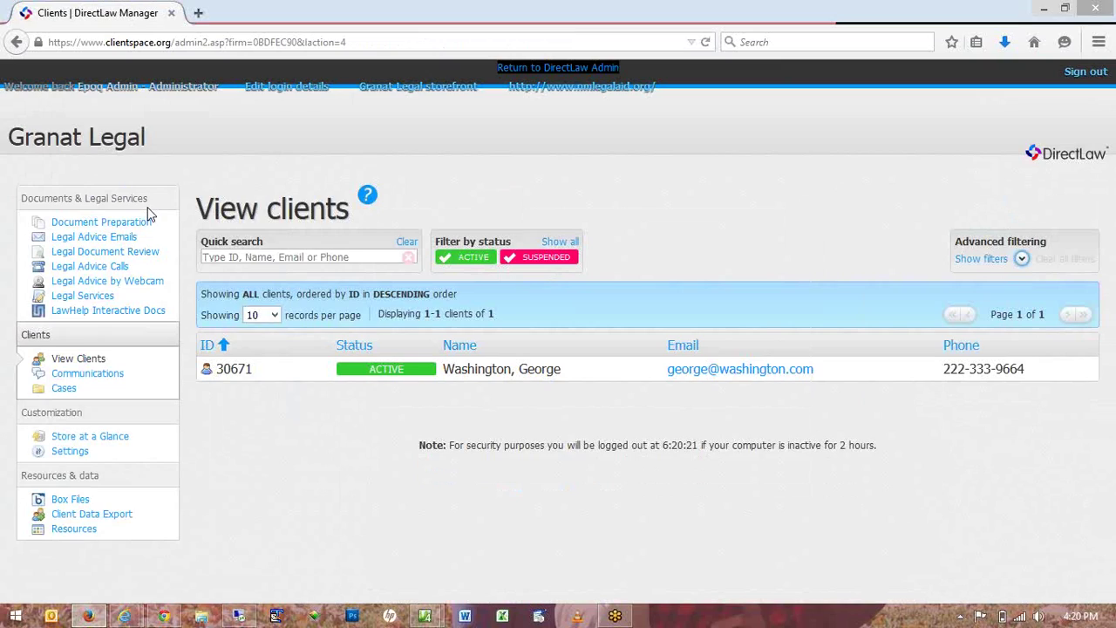
pyautogui.press('XF86AudioLowerVolume')
pyautogui.press('XF86AudioLowerVolume')
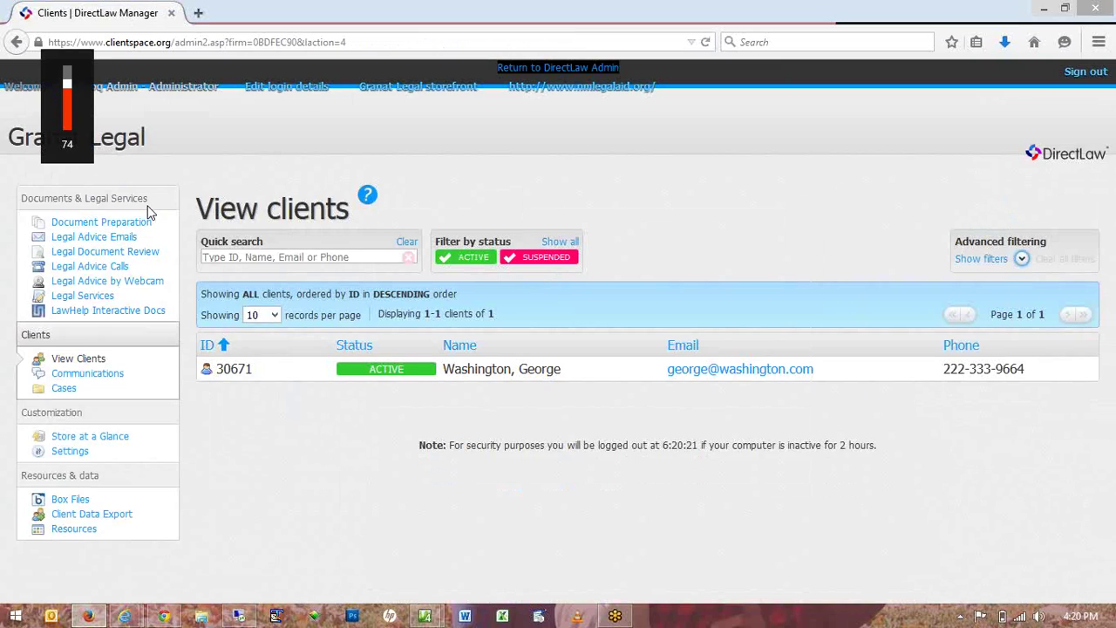
pyautogui.press('XF86AudioRaiseVolume')
pyautogui.press('XF86AudioRaiseVolume')
pyautogui.press('XF86AudioRaiseVolume')
pyautogui.press('XF86AudioRaiseVolume')
pyautogui.press('XF86AudioRaiseVolume')
pyautogui.press('XF86AudioRaiseVolume')
pyautogui.press('XF86AudioRaiseVolume')
pyautogui.press('XF86AudioRaiseVolume')
pyautogui.press('XF86AudioRaiseVolume')
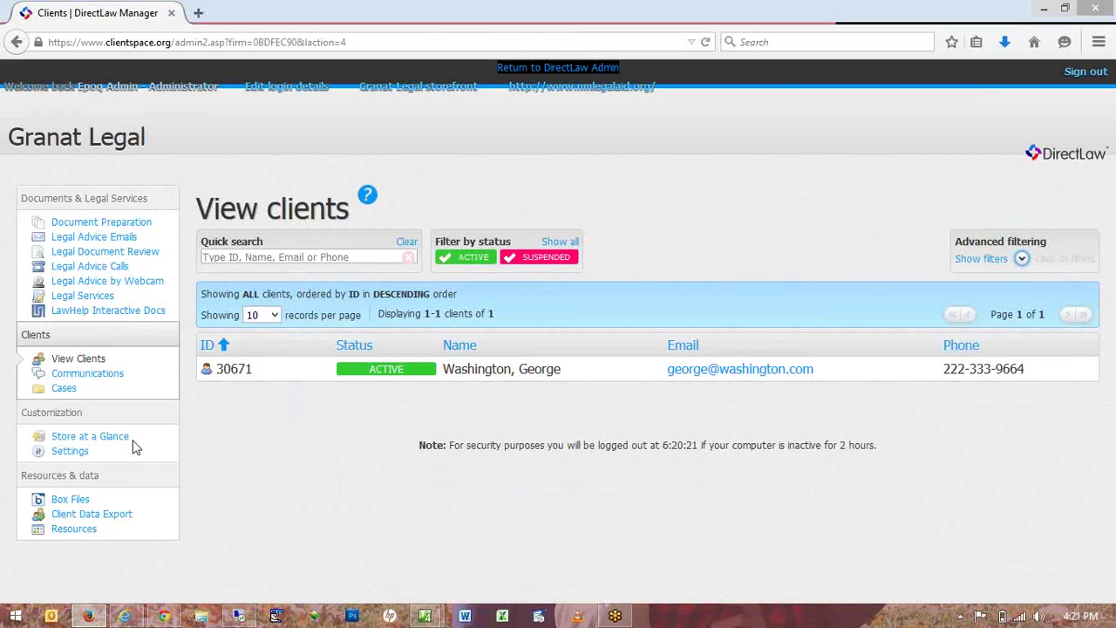
# Visit the Resources page, then open Document Preparation under Documents & Legal Services.
pyautogui.click(75, 530)
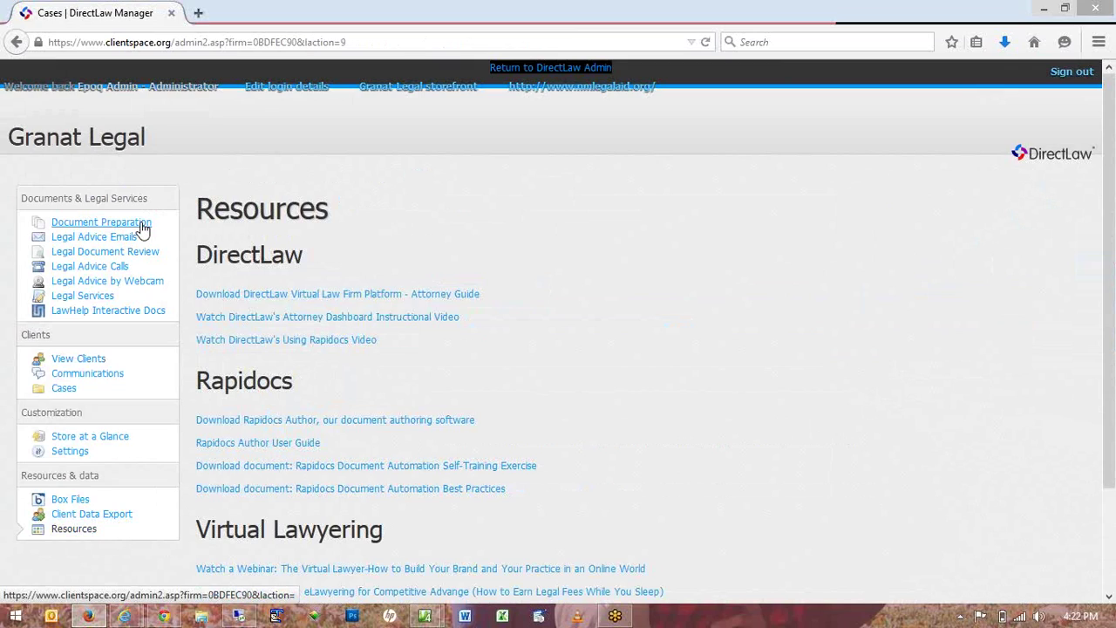
pyautogui.click(142, 229)
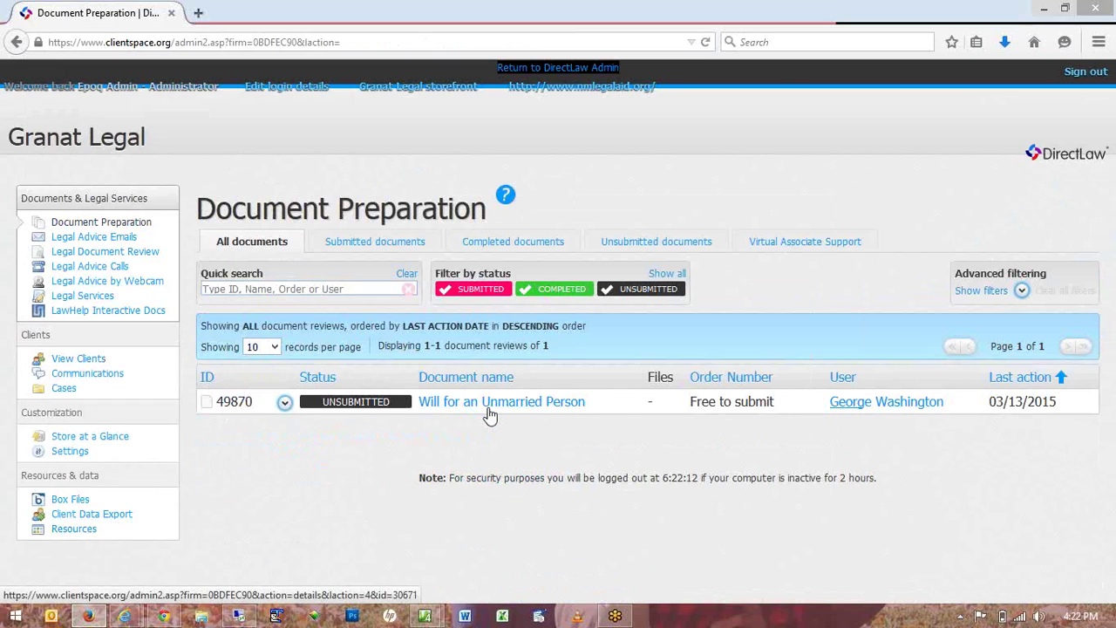
# Start the Will for an Unmarried Person questionnaire and choose Maine as the state.
pyautogui.click(491, 406)
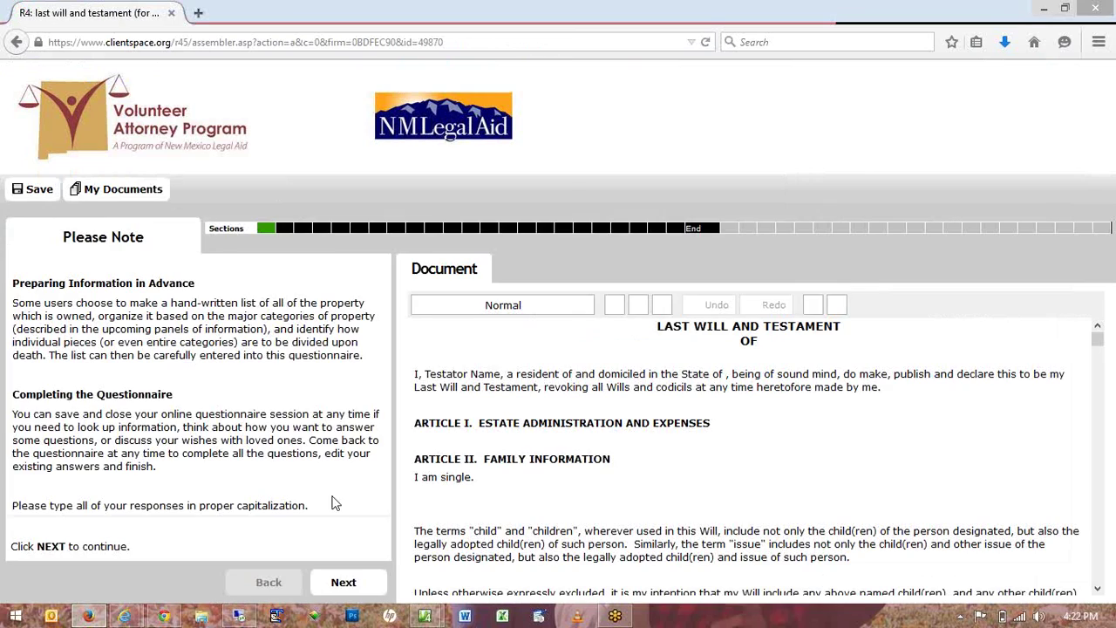
pyautogui.click(347, 583)
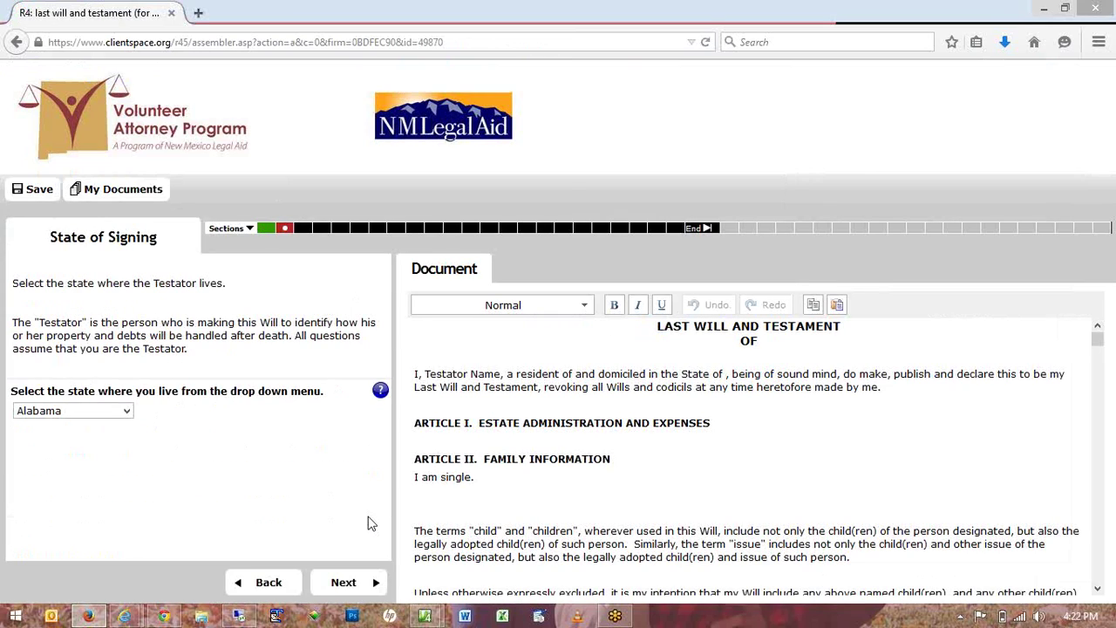
pyautogui.click(366, 582)
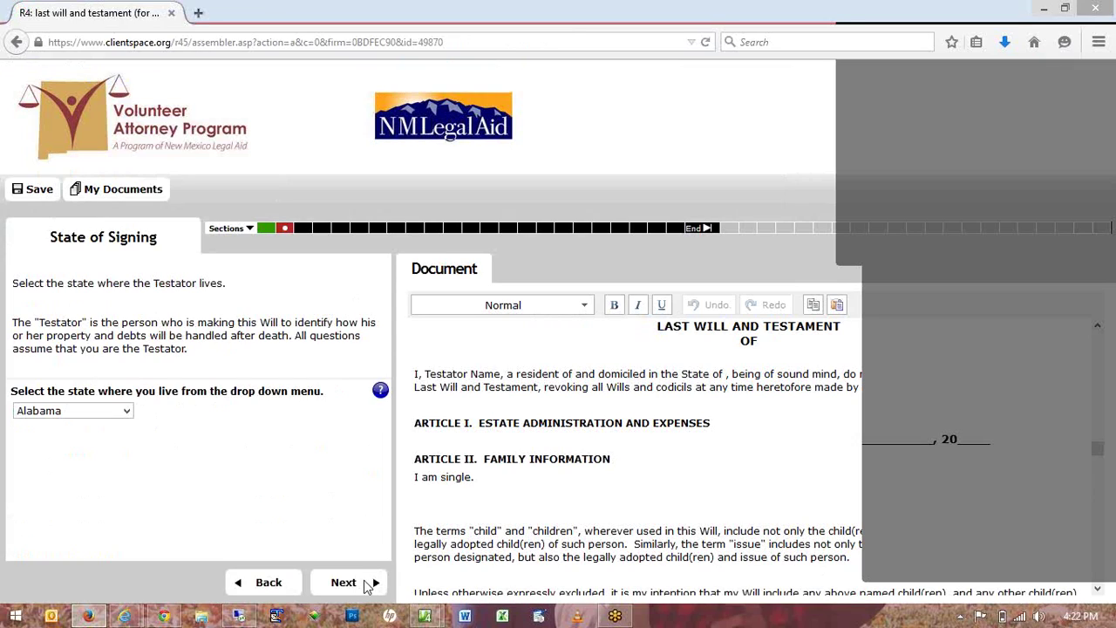
pyautogui.click(556, 357)
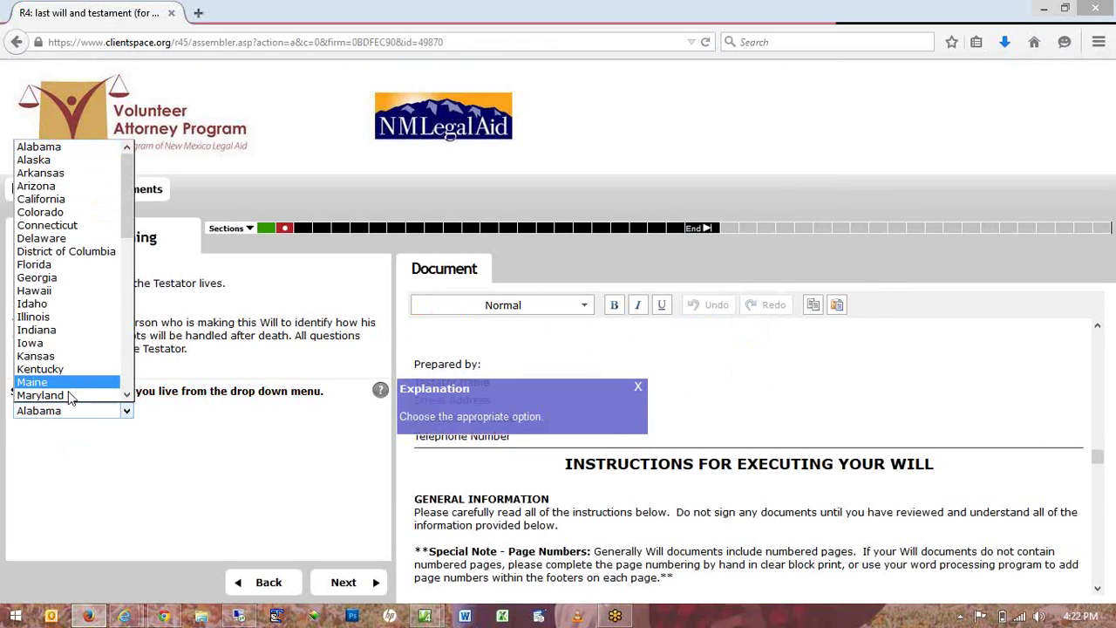
pyautogui.click(346, 586)
pyautogui.click(346, 587)
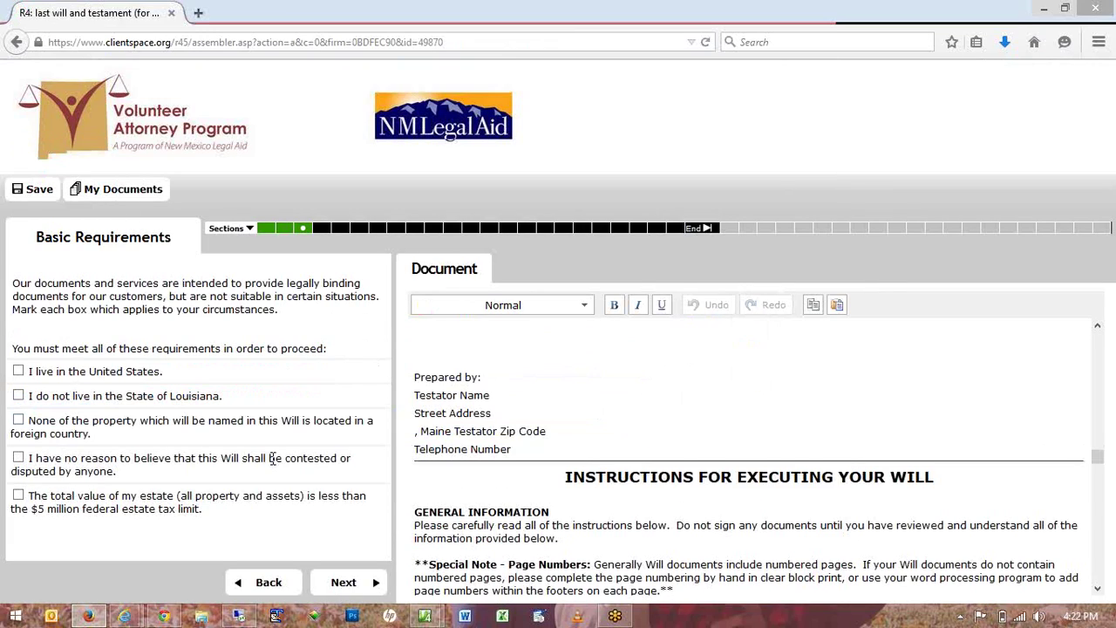
# Tick all five basic requirement boxes and advance to the defined terms section.
pyautogui.click(20, 372)
pyautogui.click(19, 396)
pyautogui.click(19, 420)
pyautogui.click(19, 458)
pyautogui.click(19, 495)
pyautogui.click(344, 582)
# Scroll through the defined terms and return to My Documents.
pyautogui.scroll(-1, 553, 408)
pyautogui.scroll(-6, 553, 408)
pyautogui.scroll(-12, 553, 408)
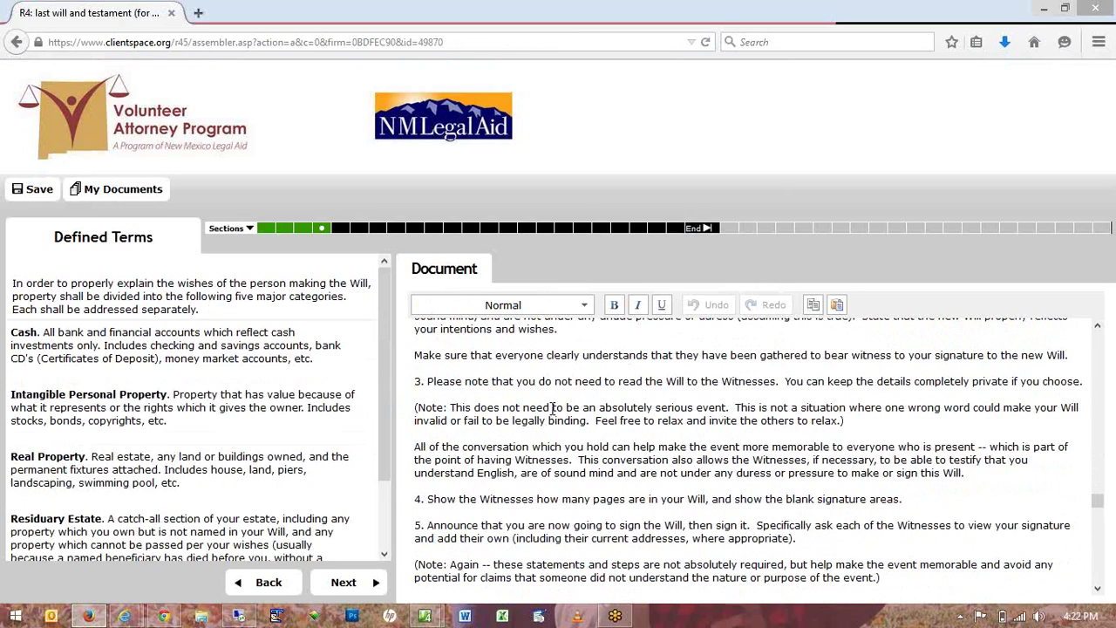
pyautogui.scroll(-2, 553, 408)
pyautogui.click(122, 195)
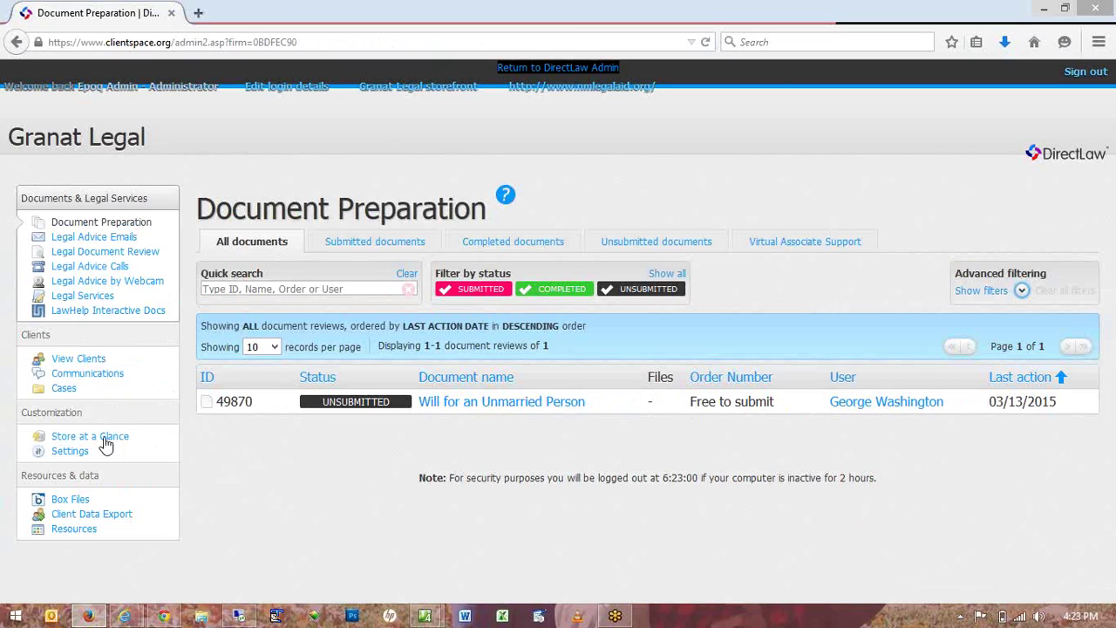
# Expand the will document's action menu, then go to the Cases list.
pyautogui.click(284, 404)
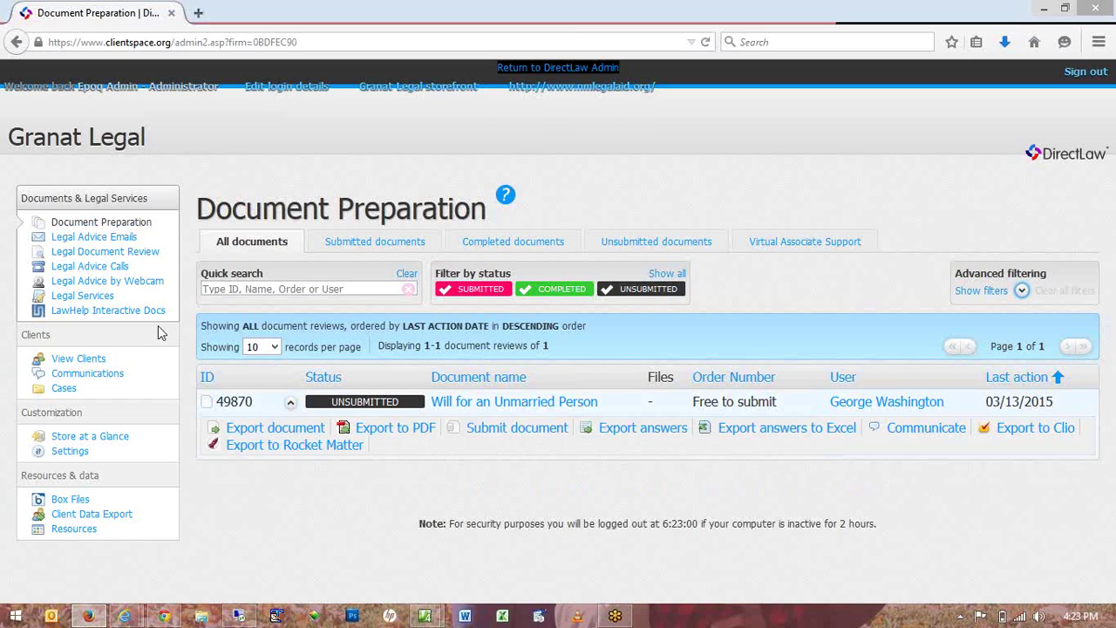
pyautogui.click(65, 390)
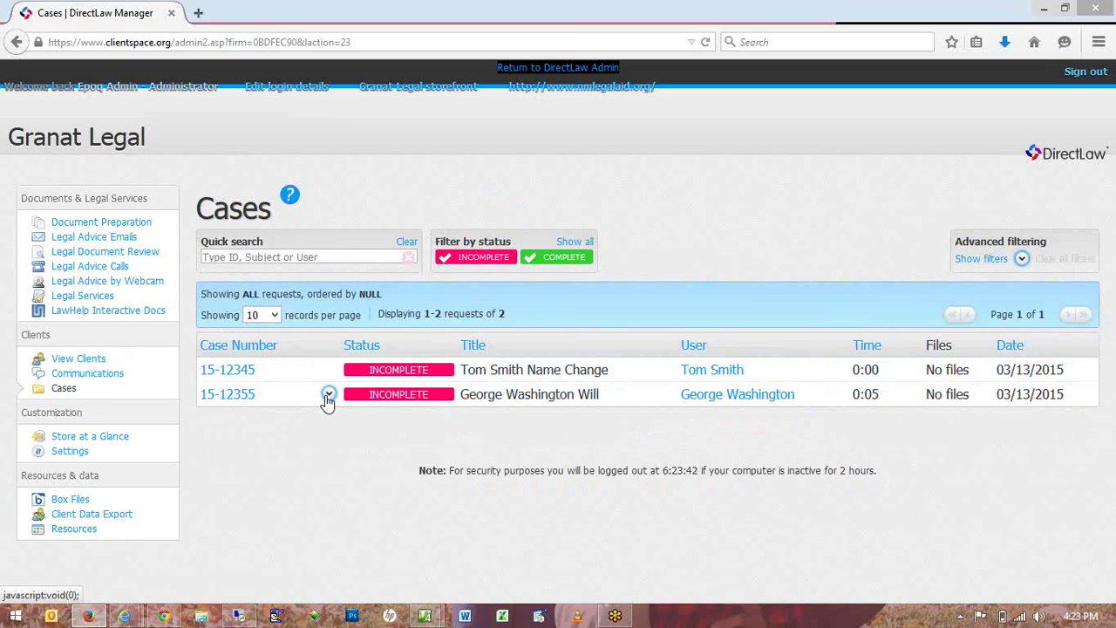
# Expand the will case's actions and close the administrator message thread window.
pyautogui.click(328, 396)
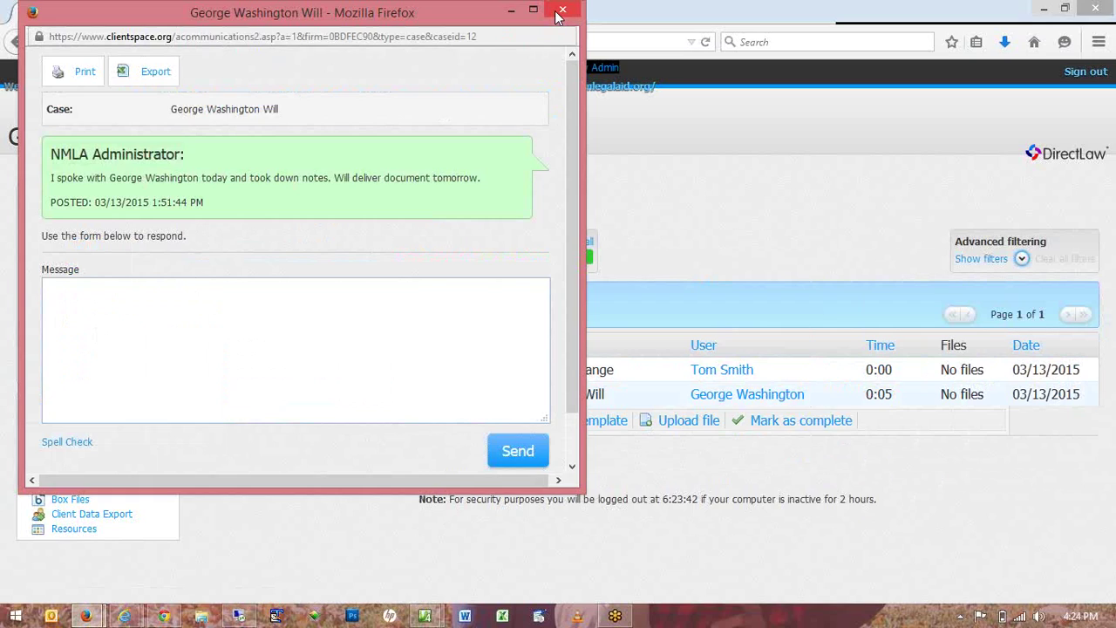
pyautogui.click(561, 11)
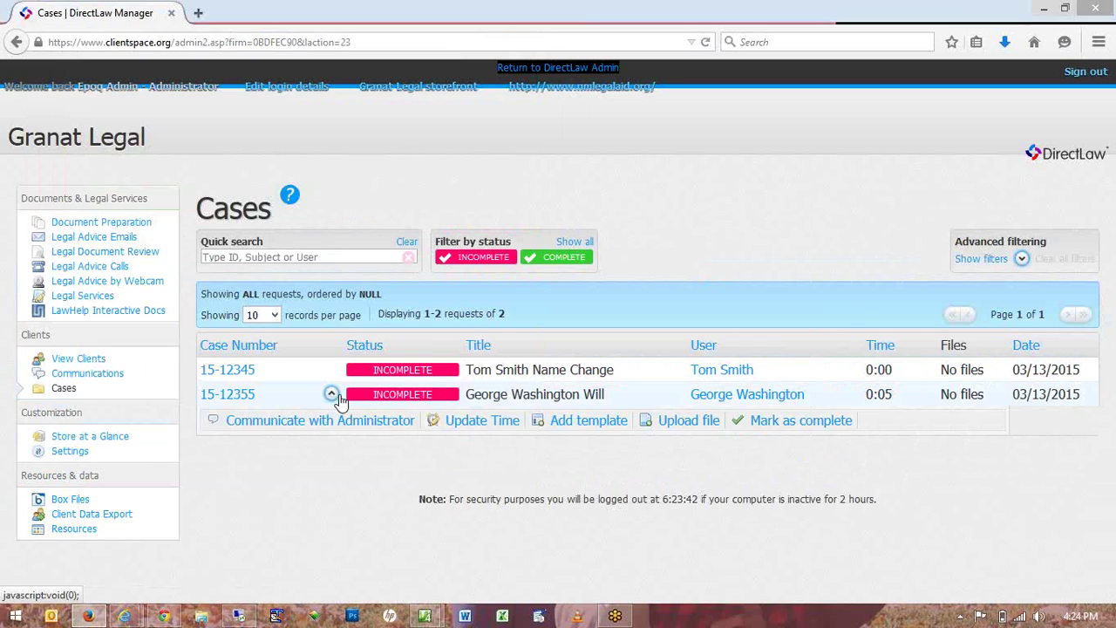
# Log 1 hour 10 minutes of time on the George Washington Will case.
pyautogui.click(464, 430)
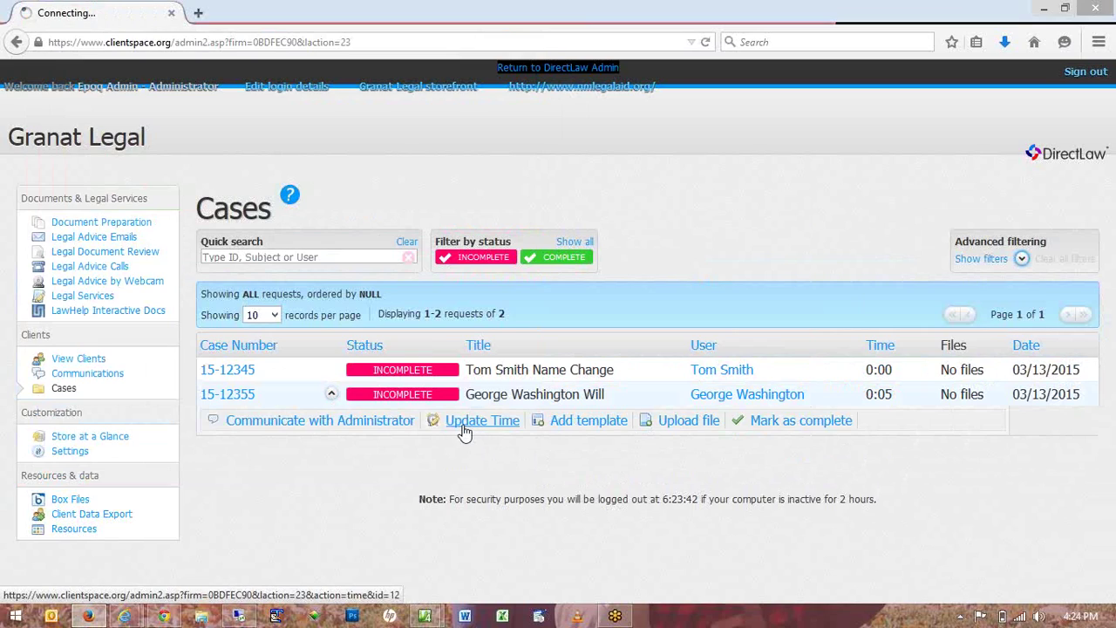
pyautogui.click(381, 287)
pyautogui.click(360, 317)
pyautogui.click(441, 288)
pyautogui.click(428, 332)
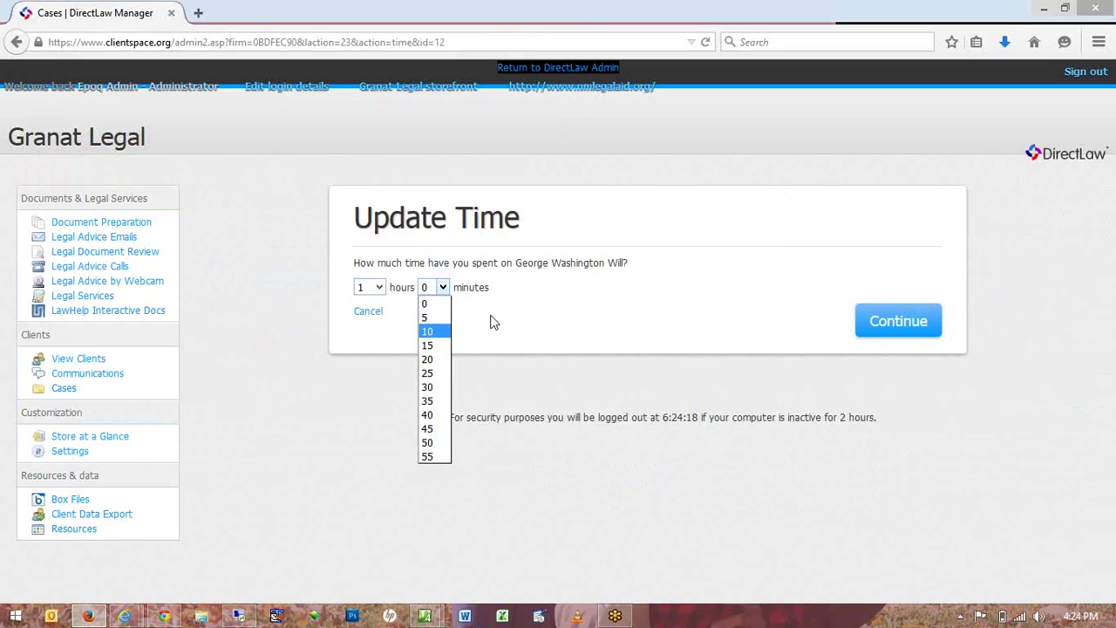
pyautogui.click(870, 329)
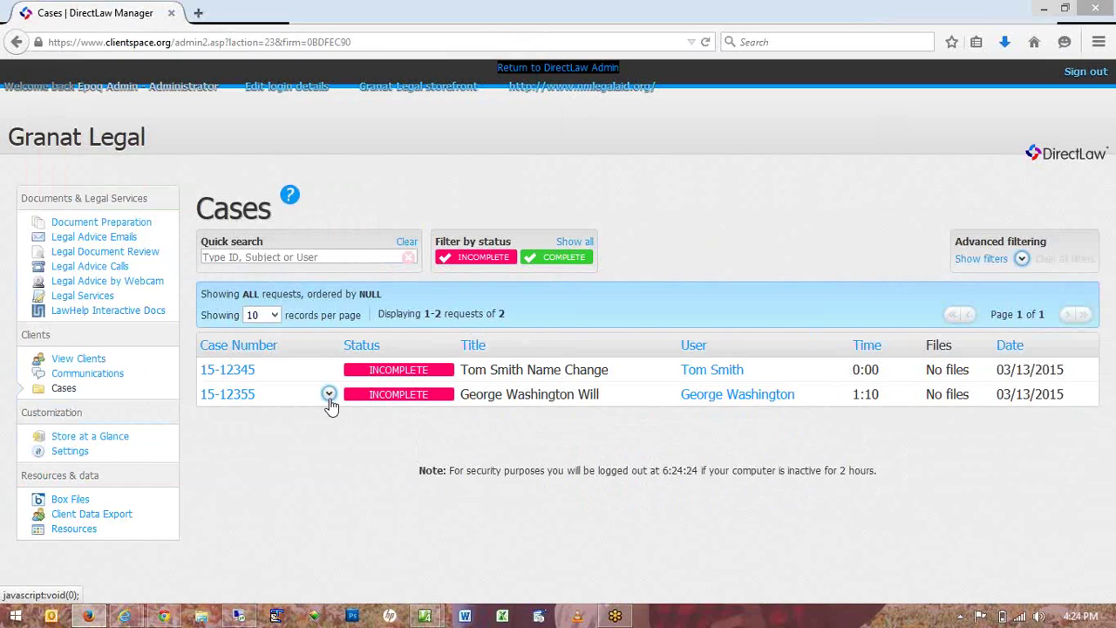
# Mark the George Washington Will case complete, raising its logged time to 1:20.
pyautogui.click(328, 396)
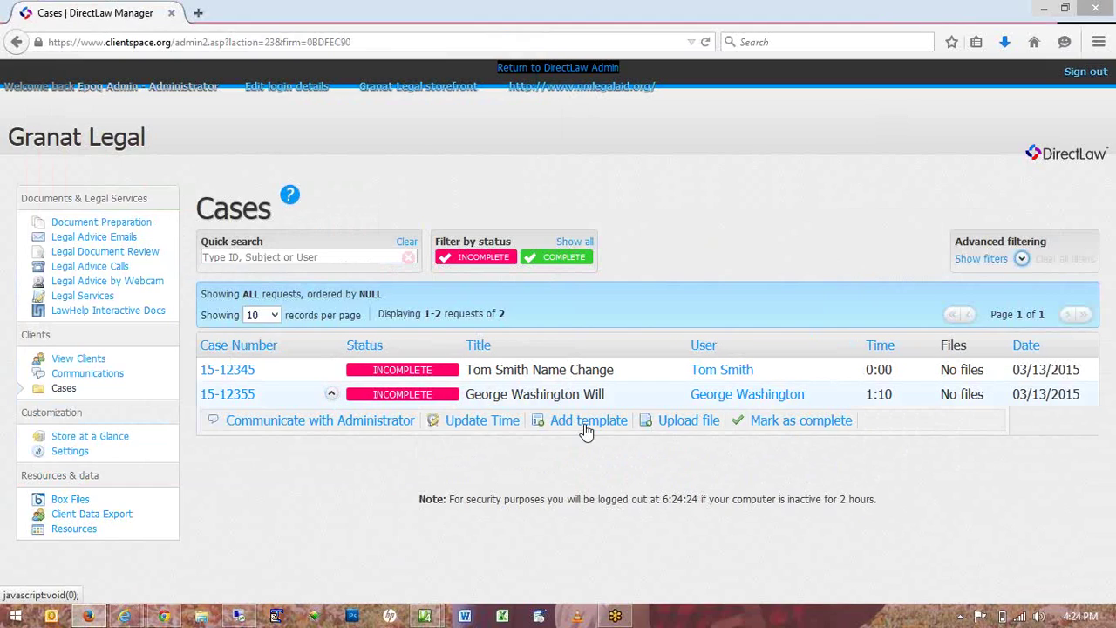
pyautogui.click(771, 425)
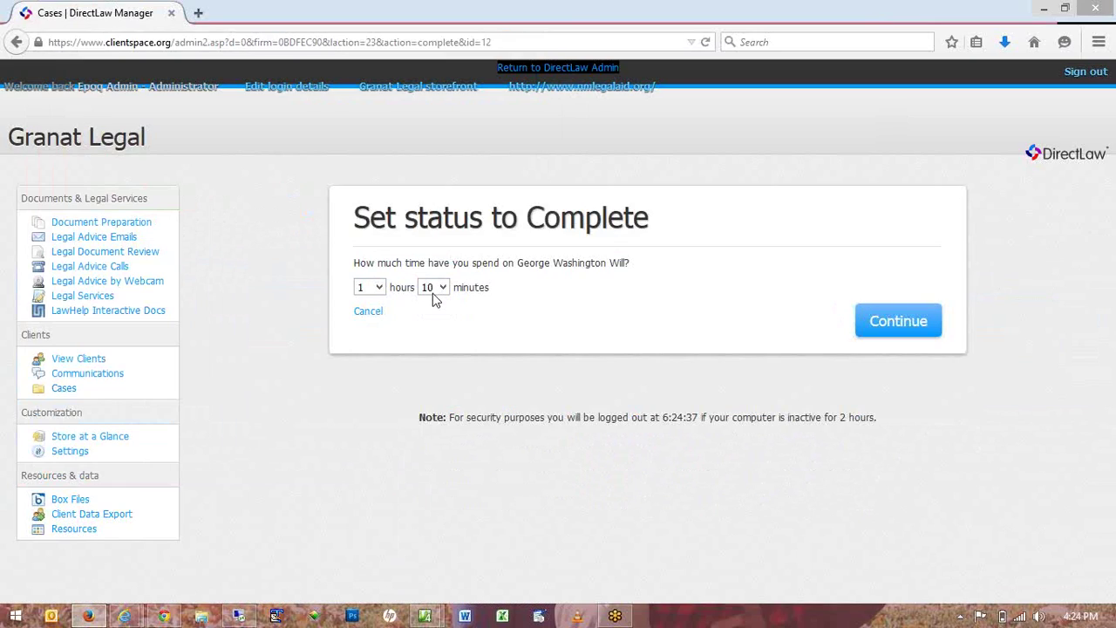
pyautogui.click(433, 291)
pyautogui.click(433, 358)
pyautogui.click(893, 324)
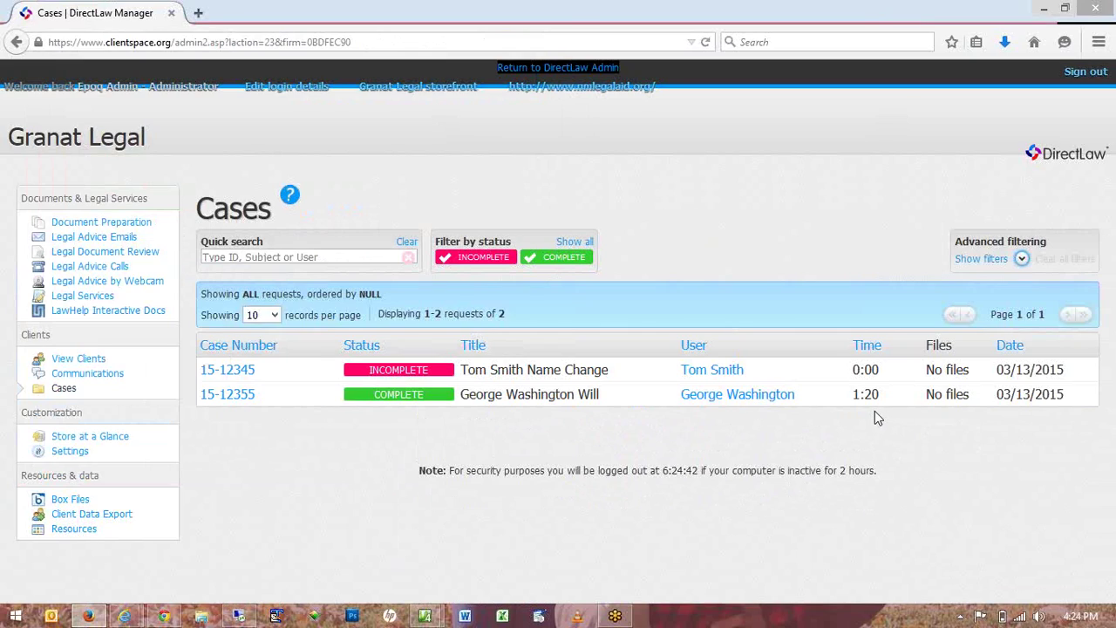
# Expand the completed will case's actions, then view the empty Legal Advice Email requests list.
pyautogui.click(328, 394)
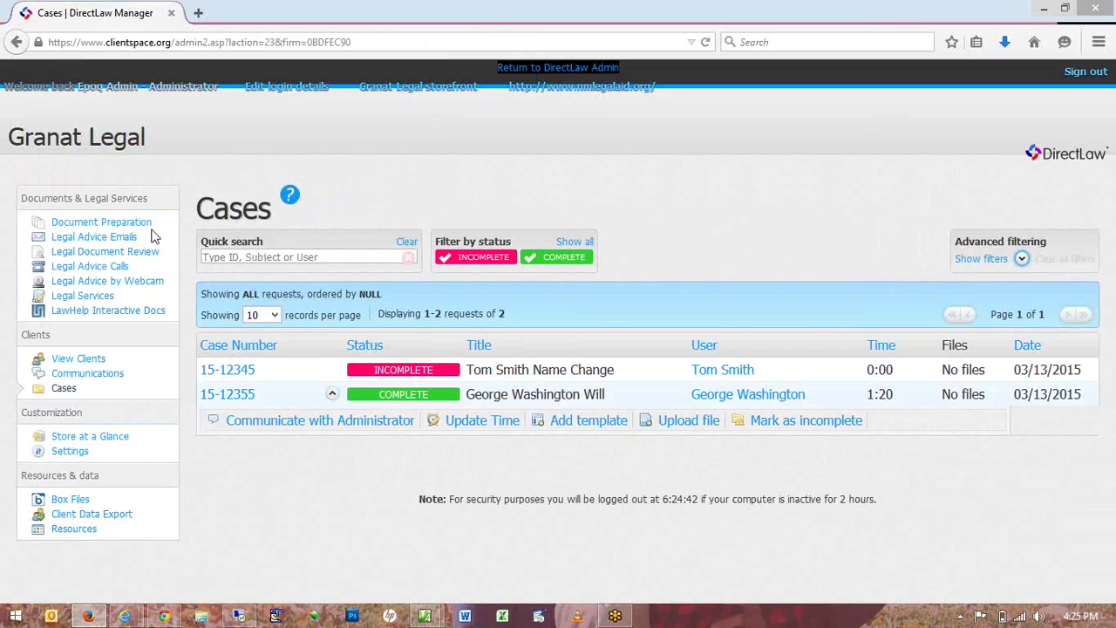
pyautogui.click(119, 238)
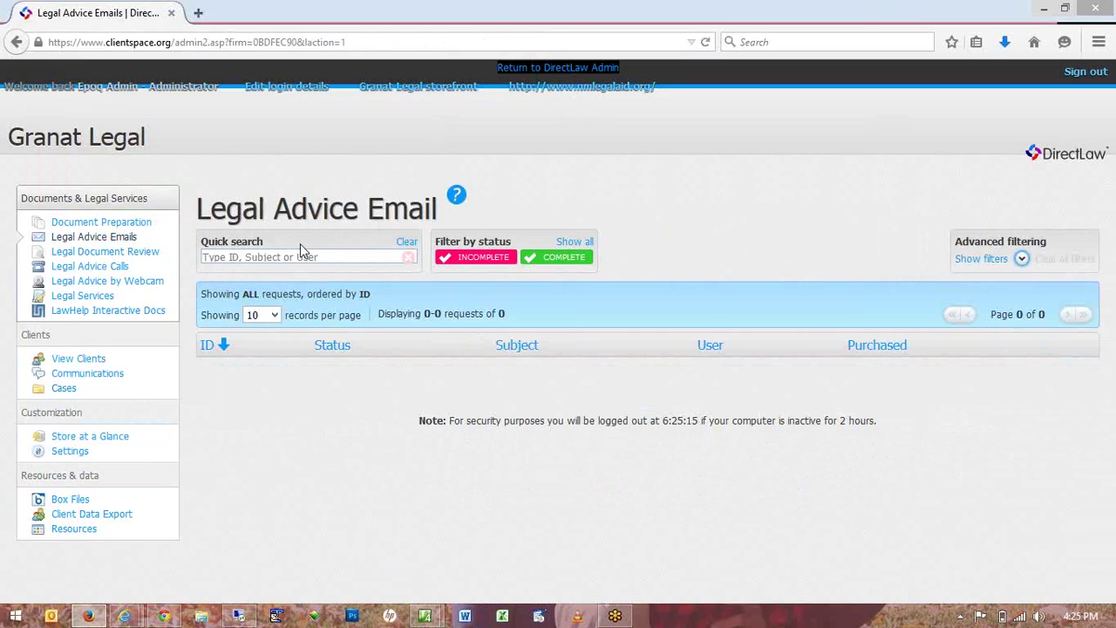
# Browse Legal Document Reviews, Legal Advice Calls and Legal Services, then the services editor and LawHelp Interactive Docs.
pyautogui.click(153, 258)
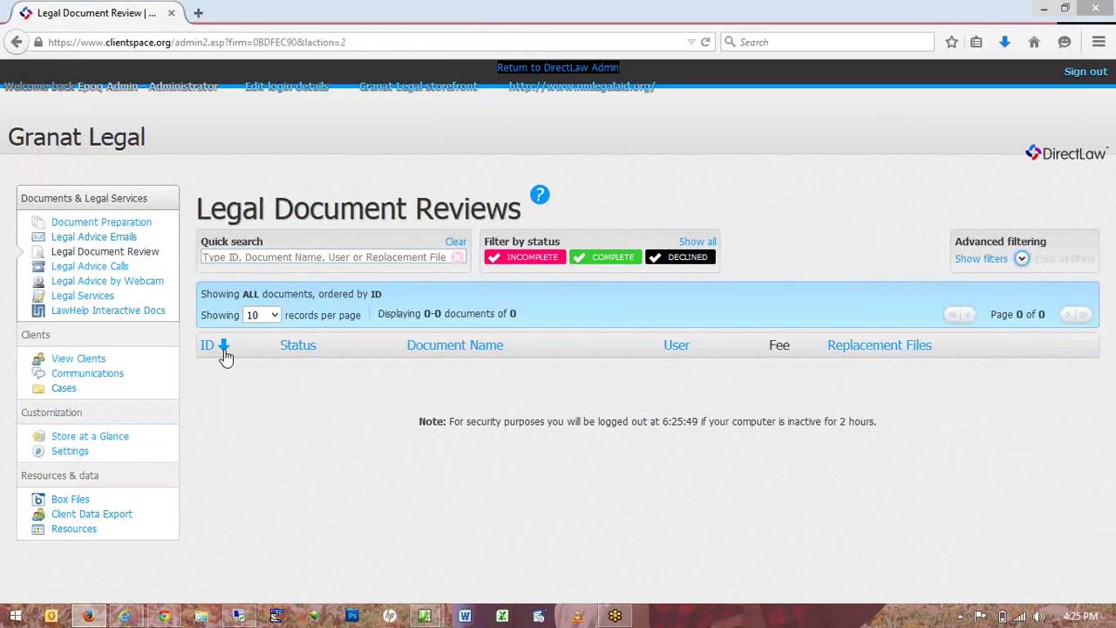
pyautogui.click(112, 269)
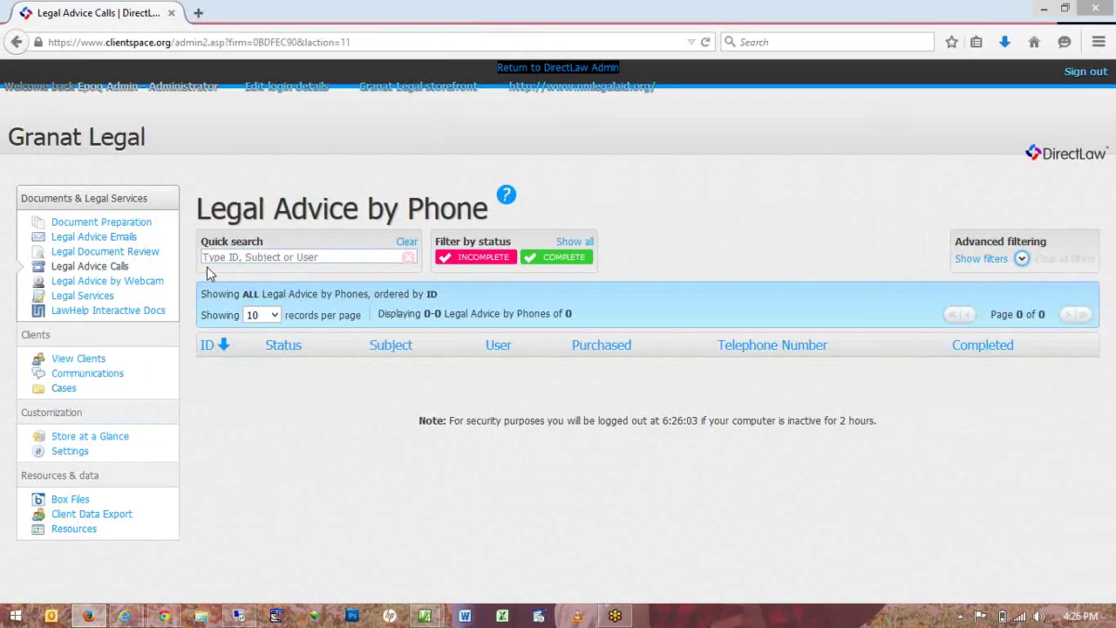
pyautogui.click(108, 297)
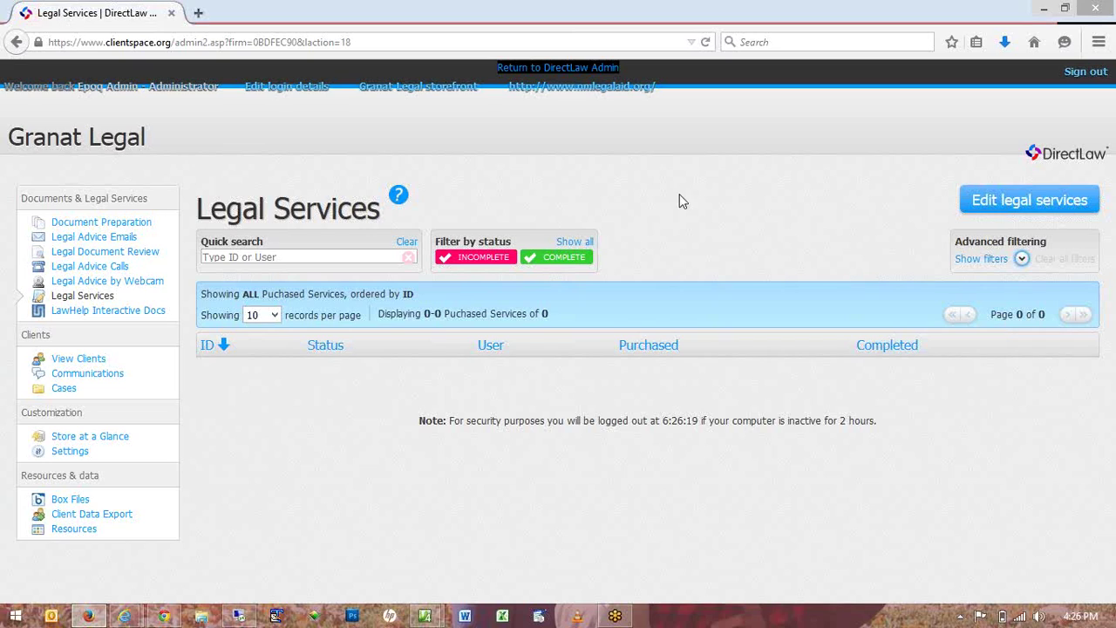
pyautogui.click(1003, 211)
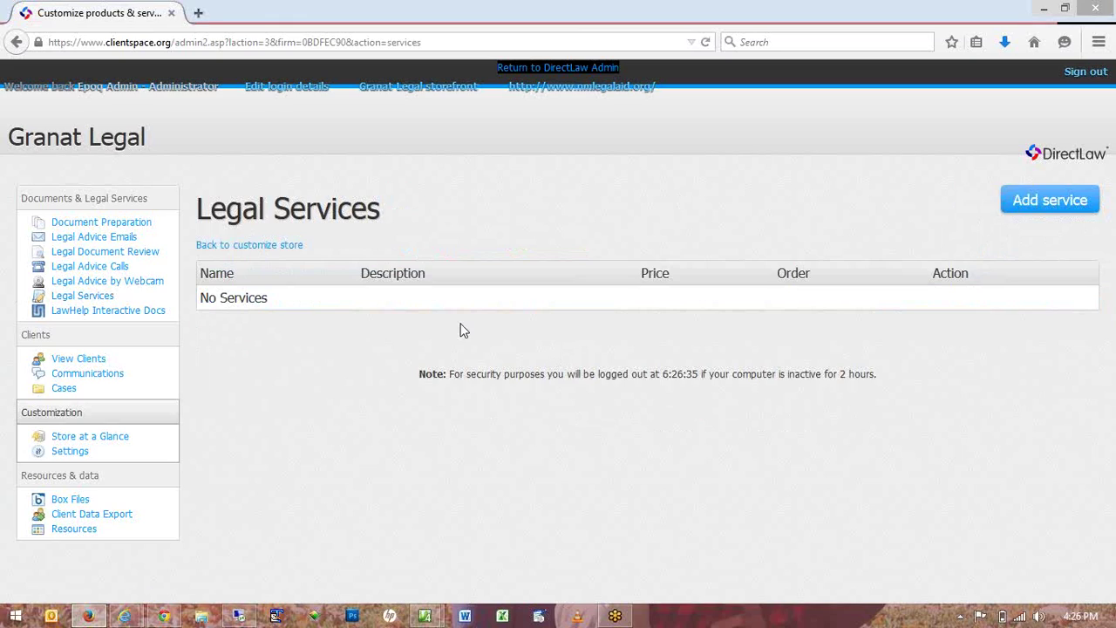
pyautogui.click(122, 310)
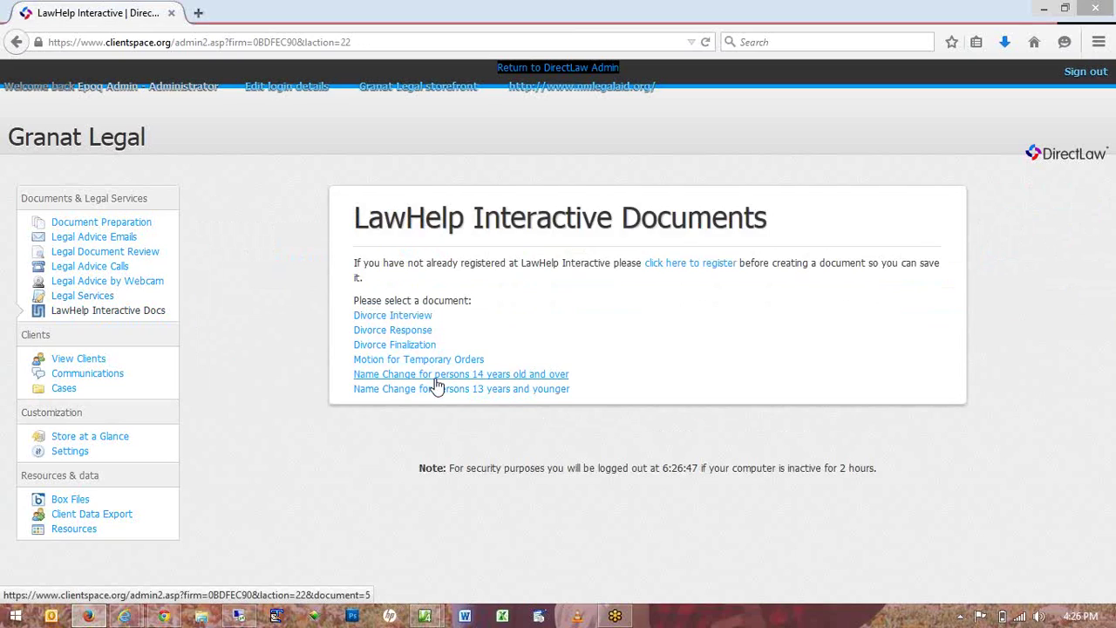
# Preview the LawHelp welcome page for 'Name Change for persons 14 years old and over'.
pyautogui.click(436, 380)
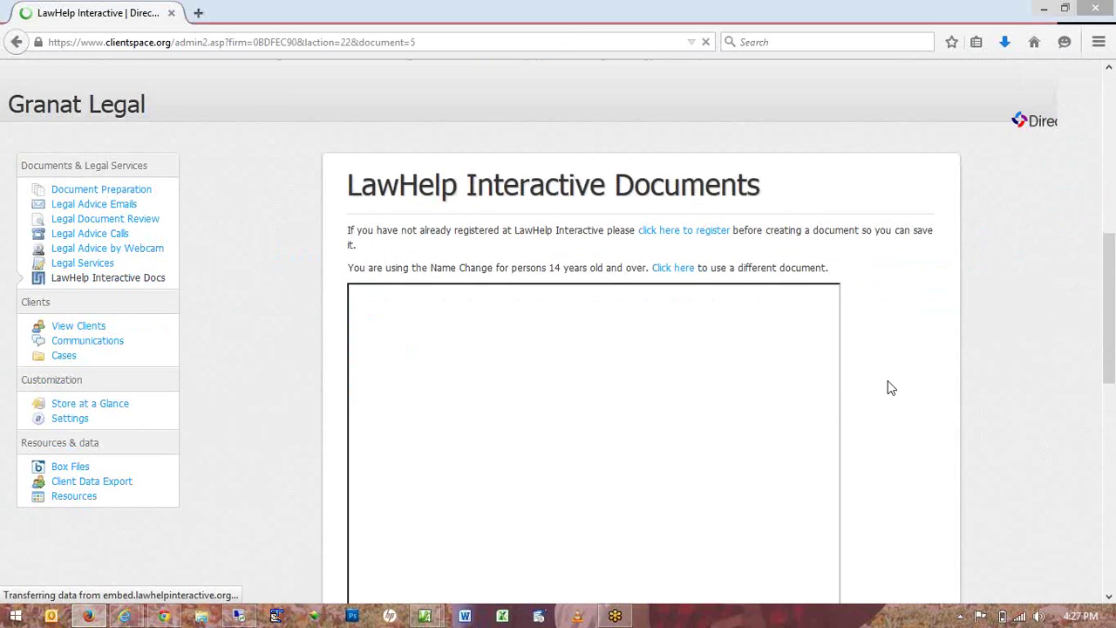
pyautogui.scroll(-5, 890, 387)
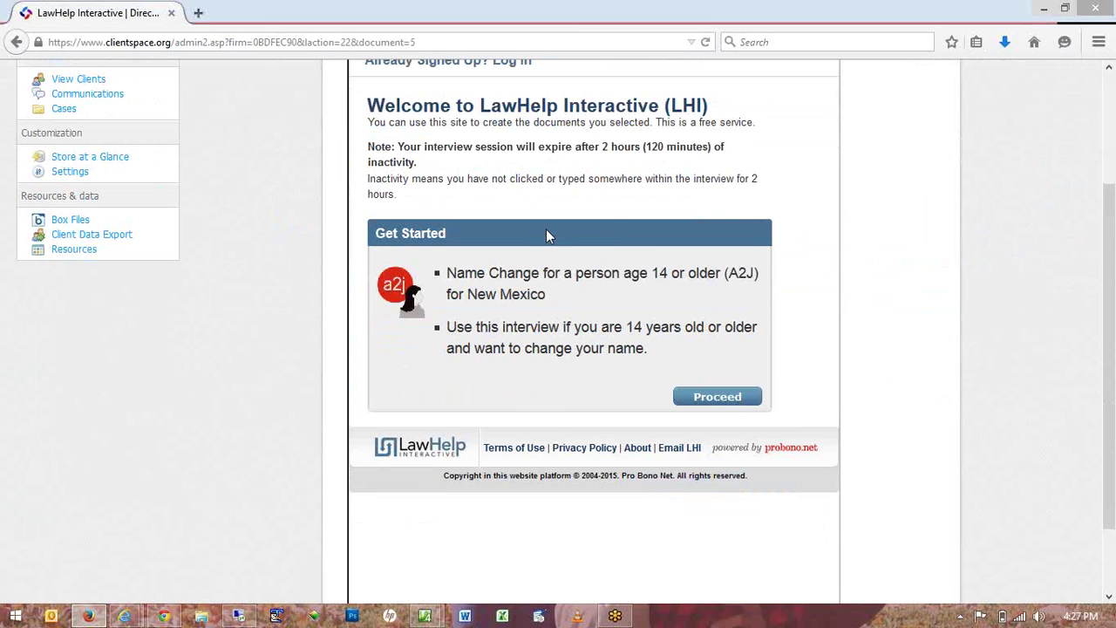
pyautogui.scroll(1, 547, 234)
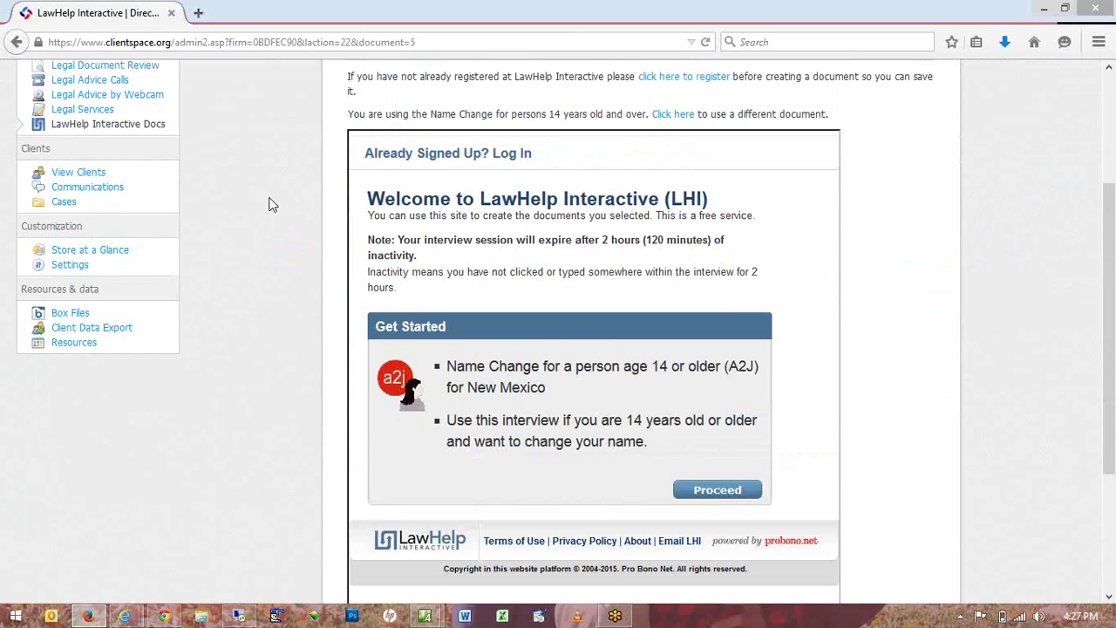
pyautogui.scroll(2, 266, 206)
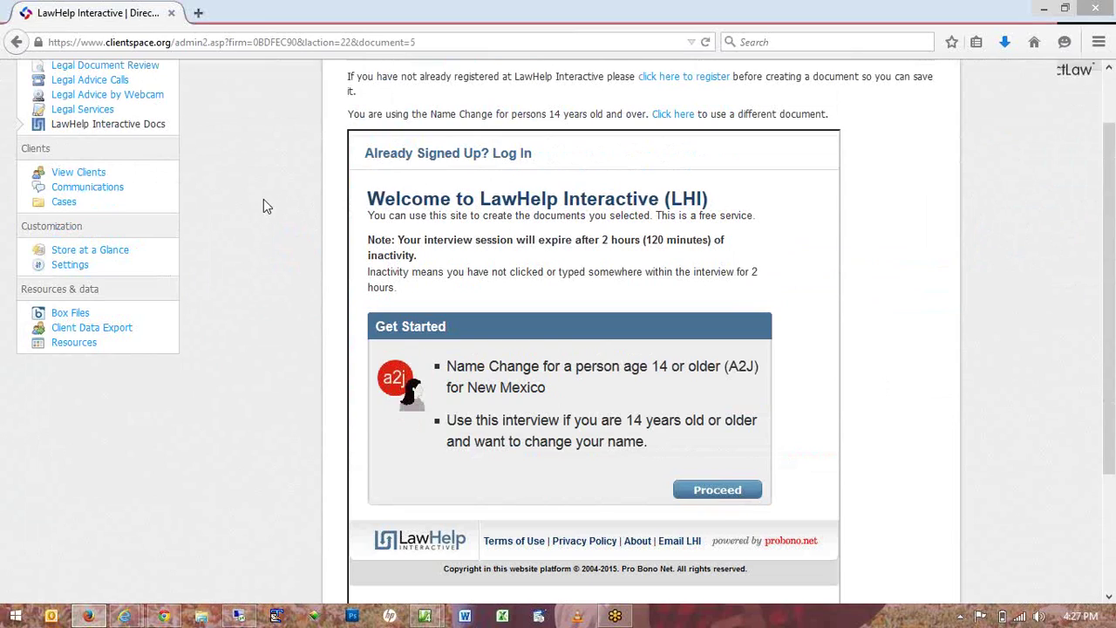
pyautogui.scroll(2, 263, 199)
# From View Clients, expand the client's row actions, then open the empty Communications page.
pyautogui.click(166, 363)
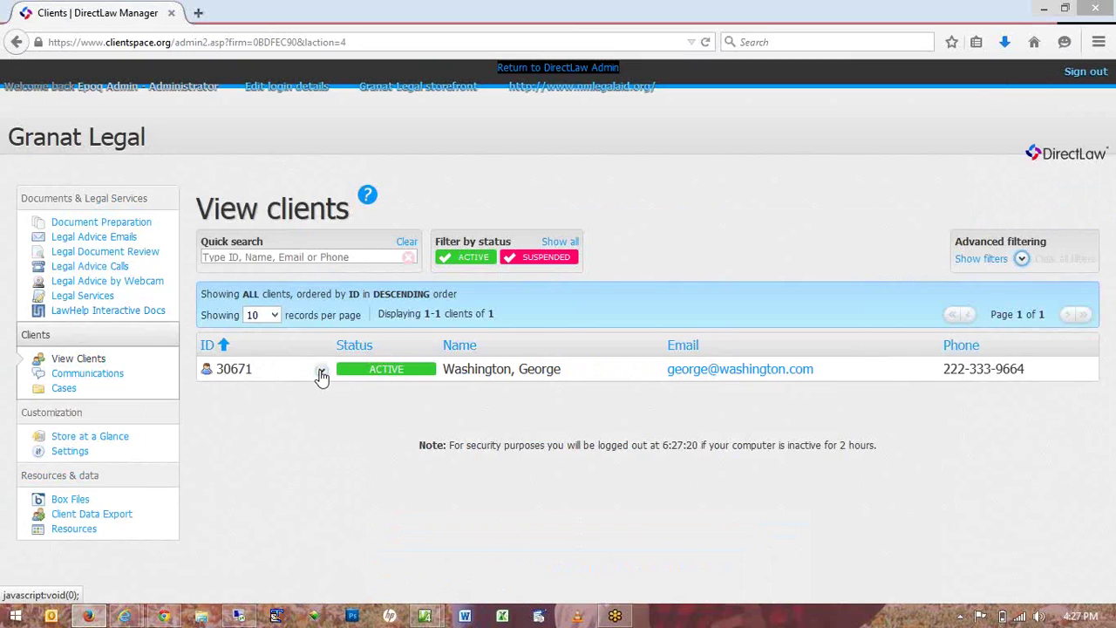
pyautogui.click(322, 373)
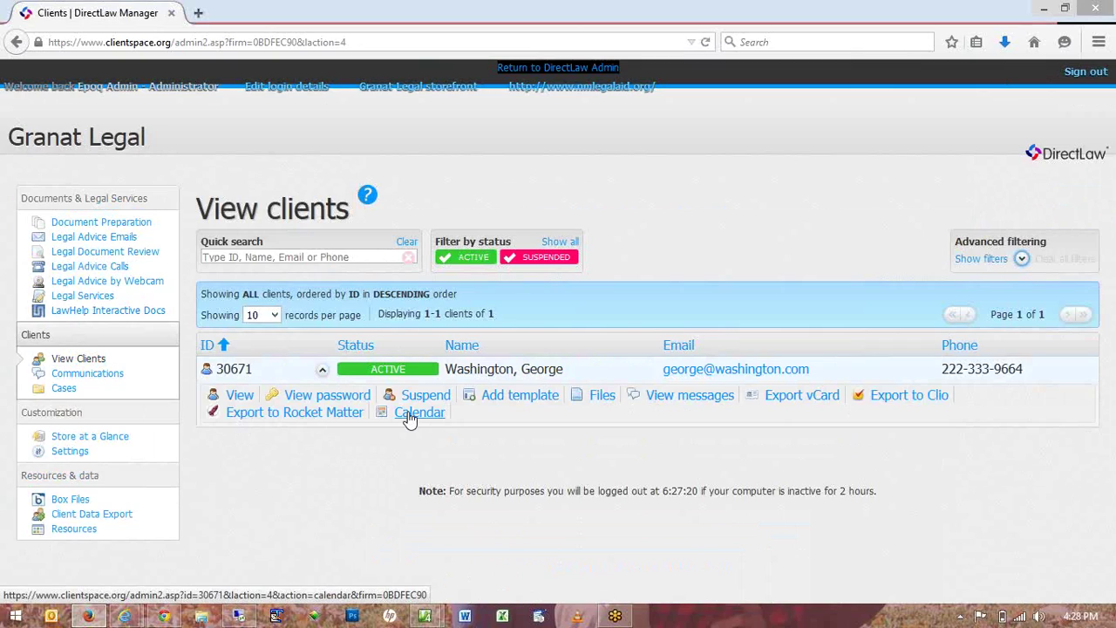
pyautogui.click(113, 375)
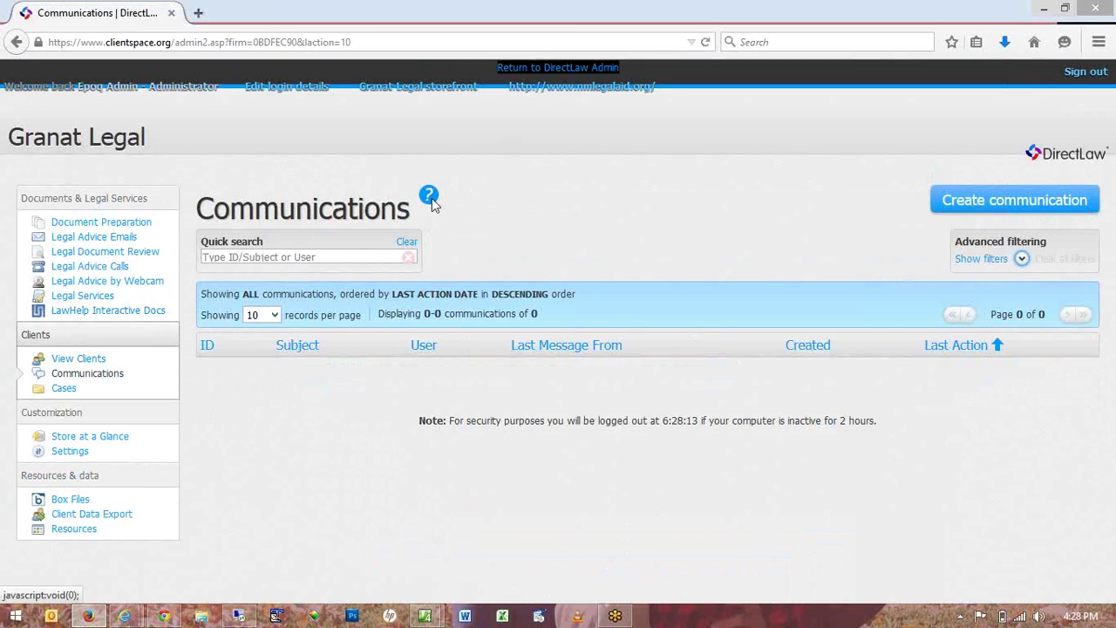
pyautogui.click(431, 199)
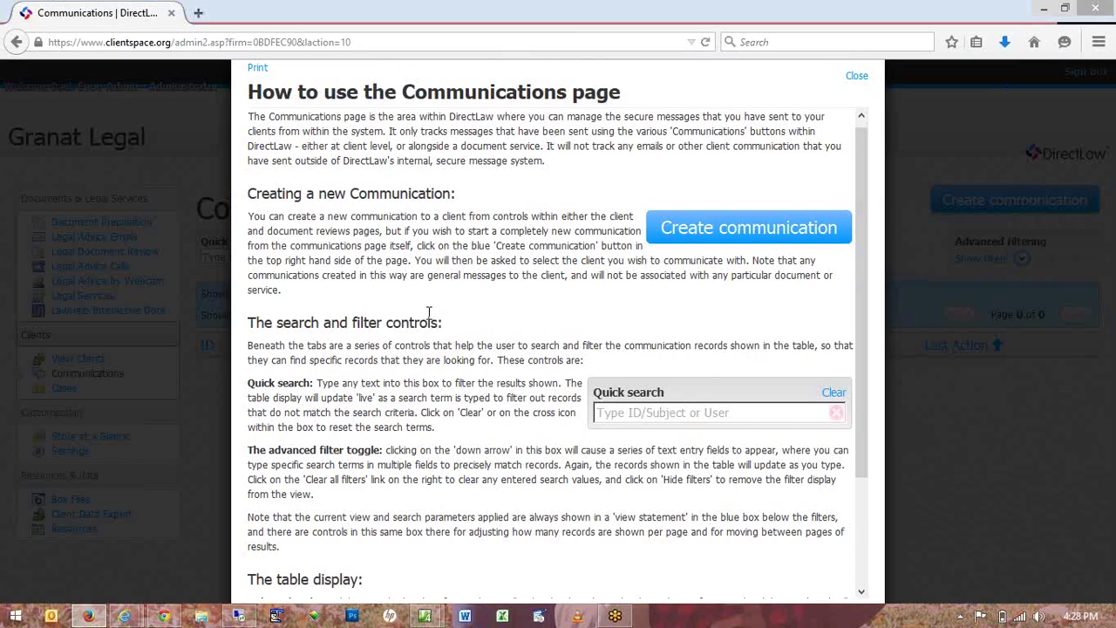
pyautogui.scroll(-3, 428, 312)
pyautogui.scroll(3, 437, 312)
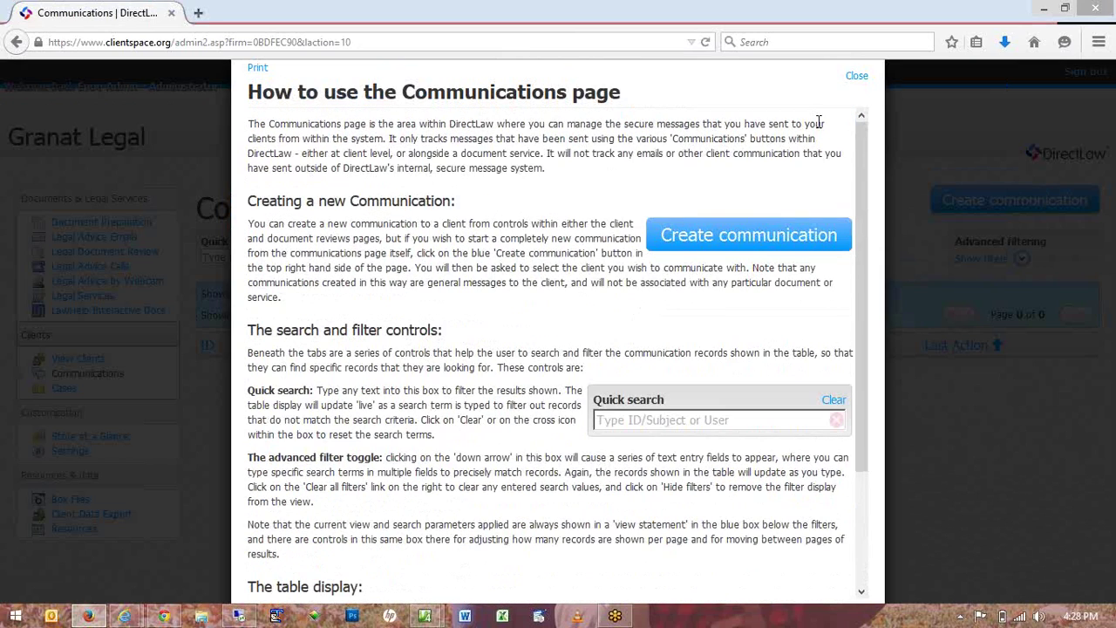
pyautogui.click(856, 76)
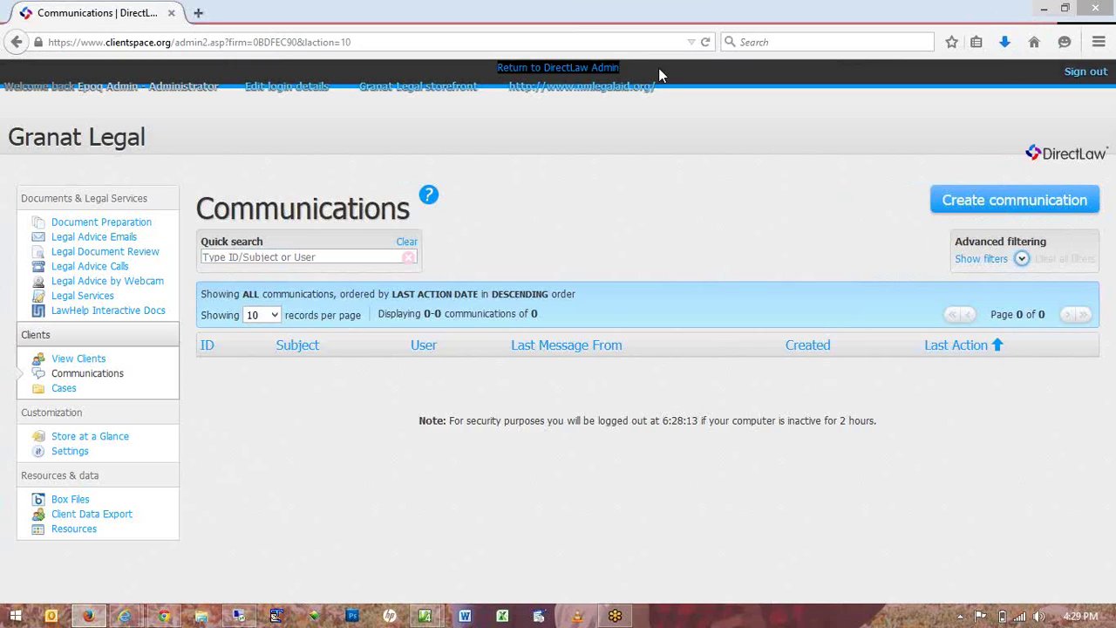
pyautogui.click(101, 360)
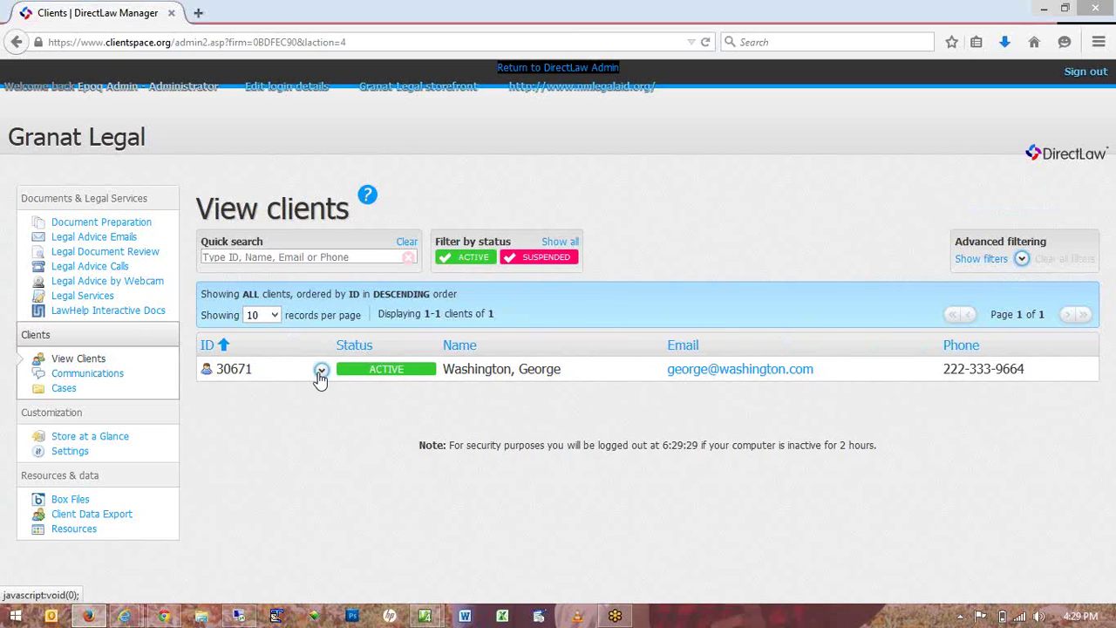
pyautogui.click(321, 371)
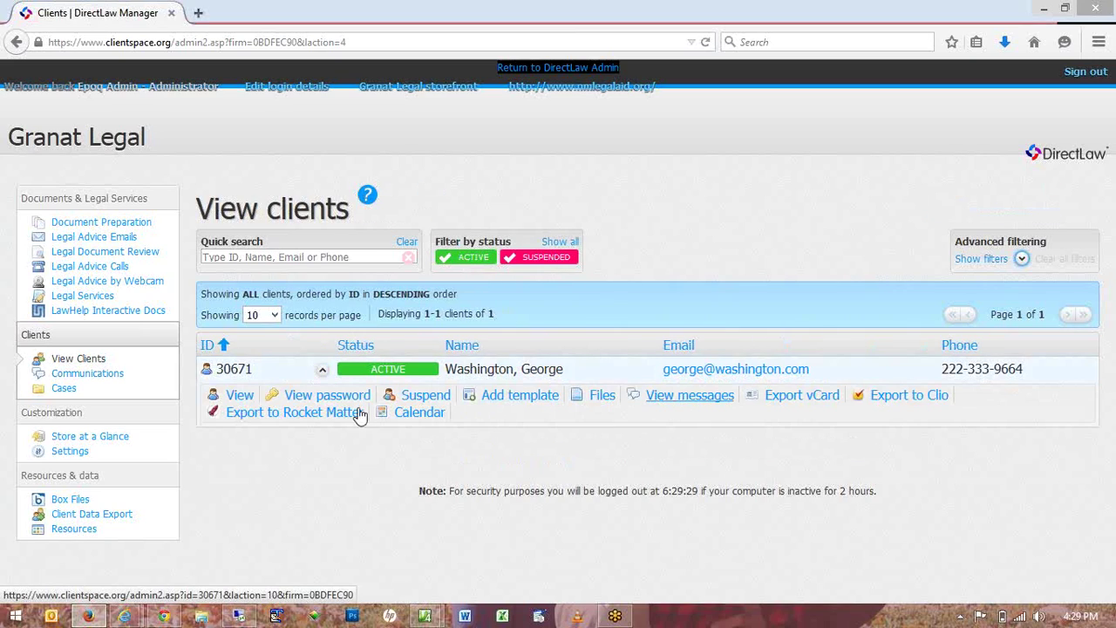
pyautogui.click(426, 419)
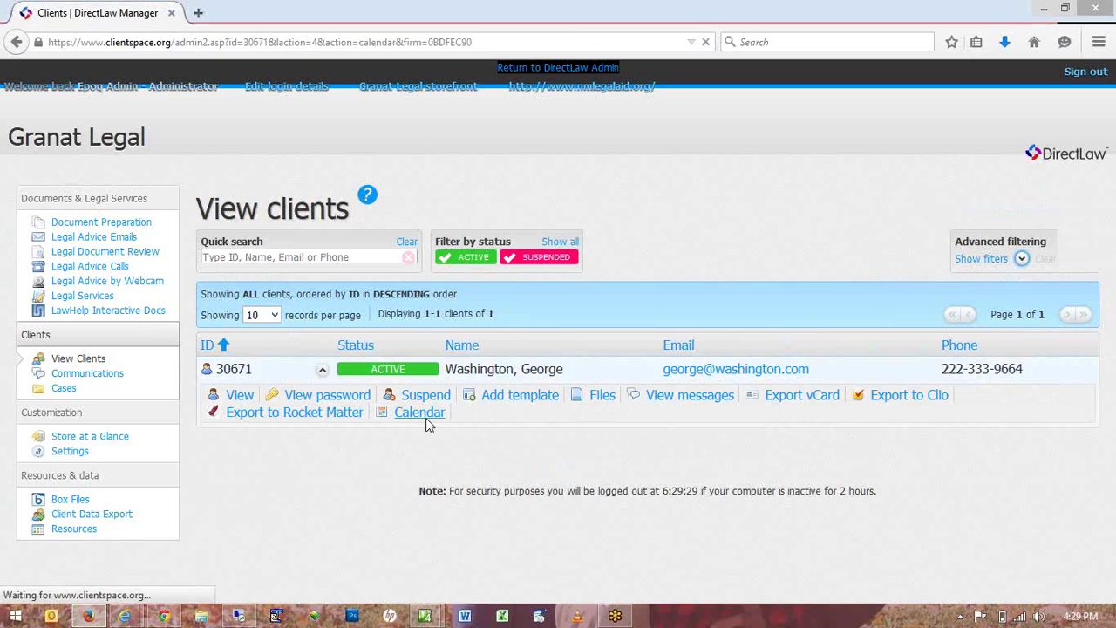
# Add a Court event on 03/15/2015, 9:00–11:00 AM, reminding on 03/14/2015 at 9:00 AM.
pyautogui.click(884, 213)
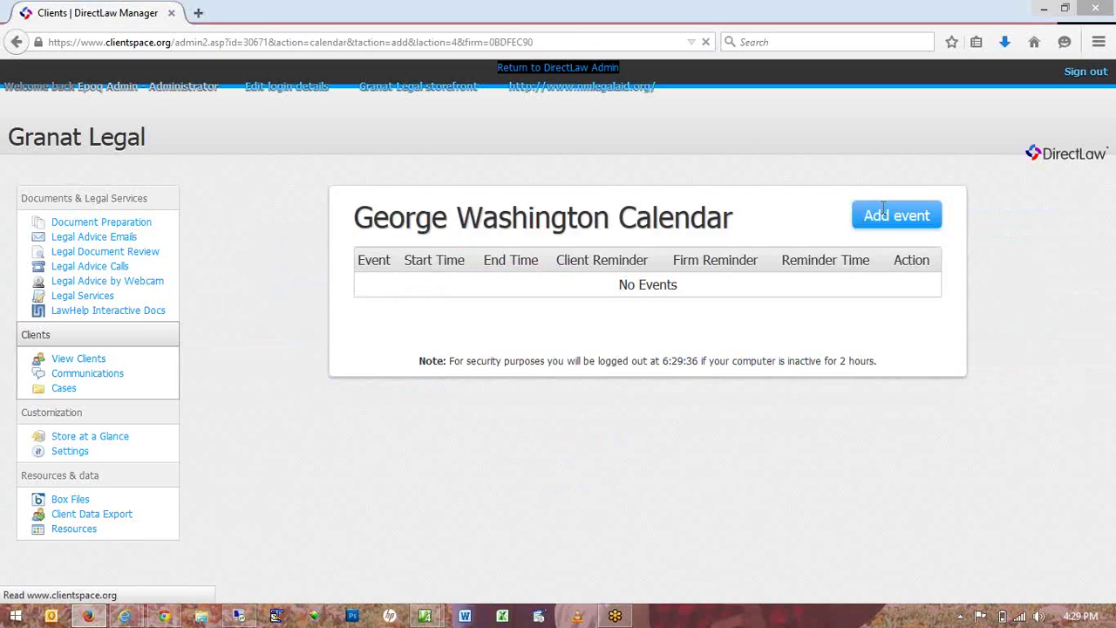
pyautogui.write('Court')
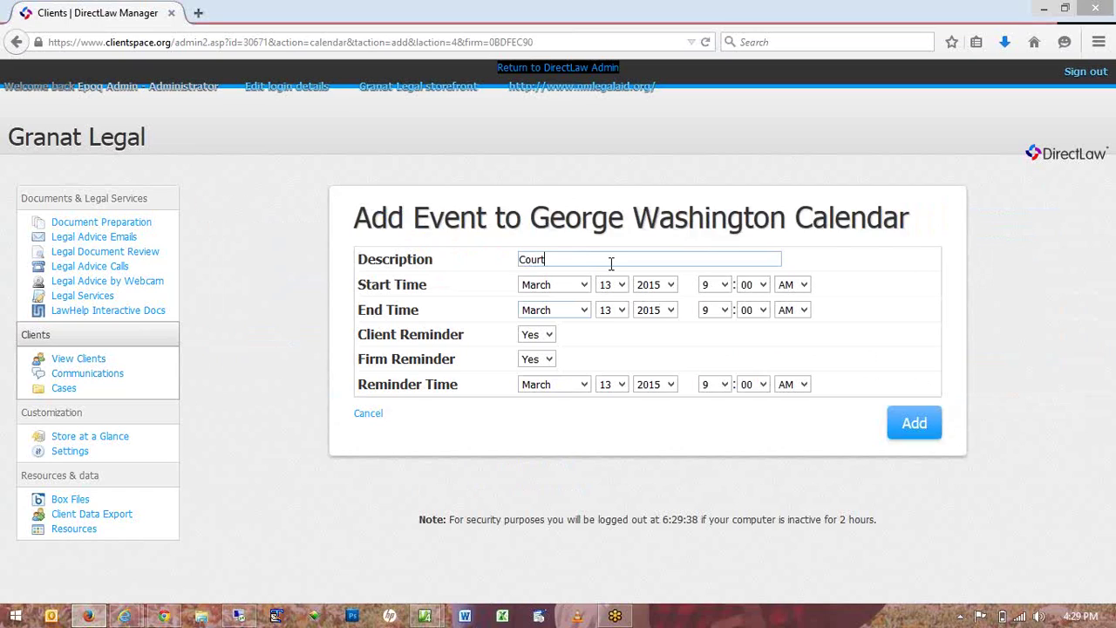
pyautogui.click(620, 284)
pyautogui.click(606, 504)
pyautogui.click(622, 310)
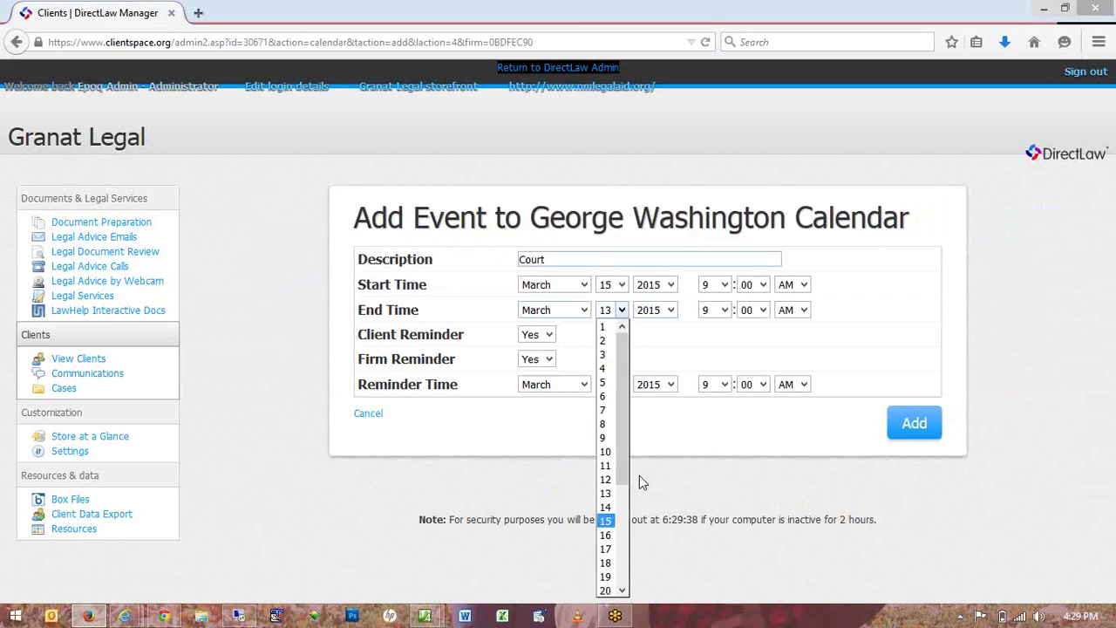
pyautogui.click(605, 521)
pyautogui.click(727, 318)
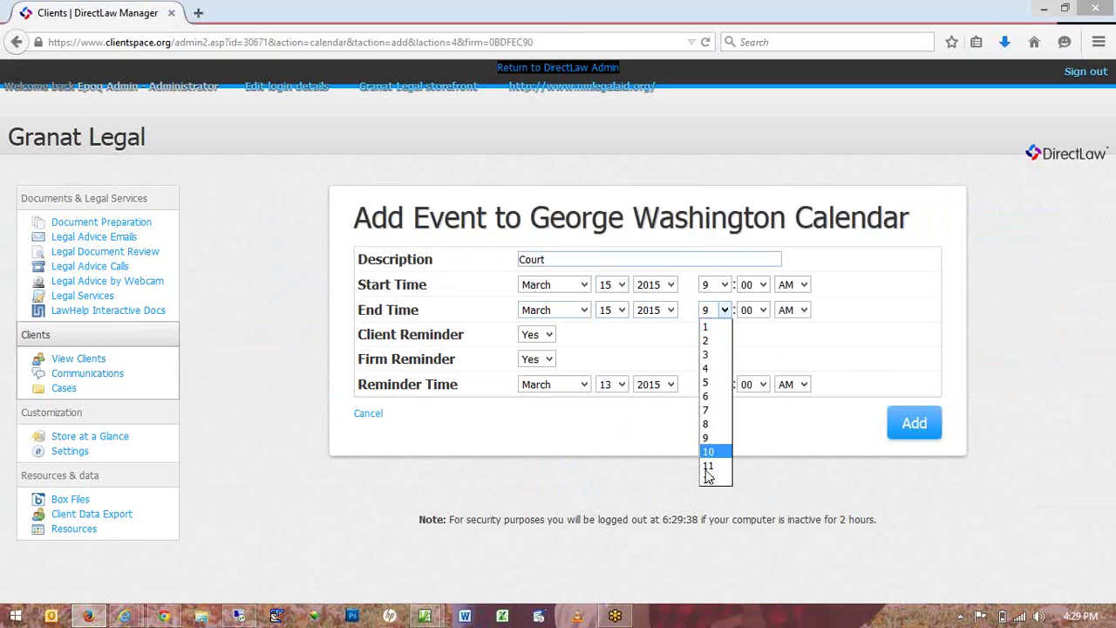
pyautogui.click(715, 464)
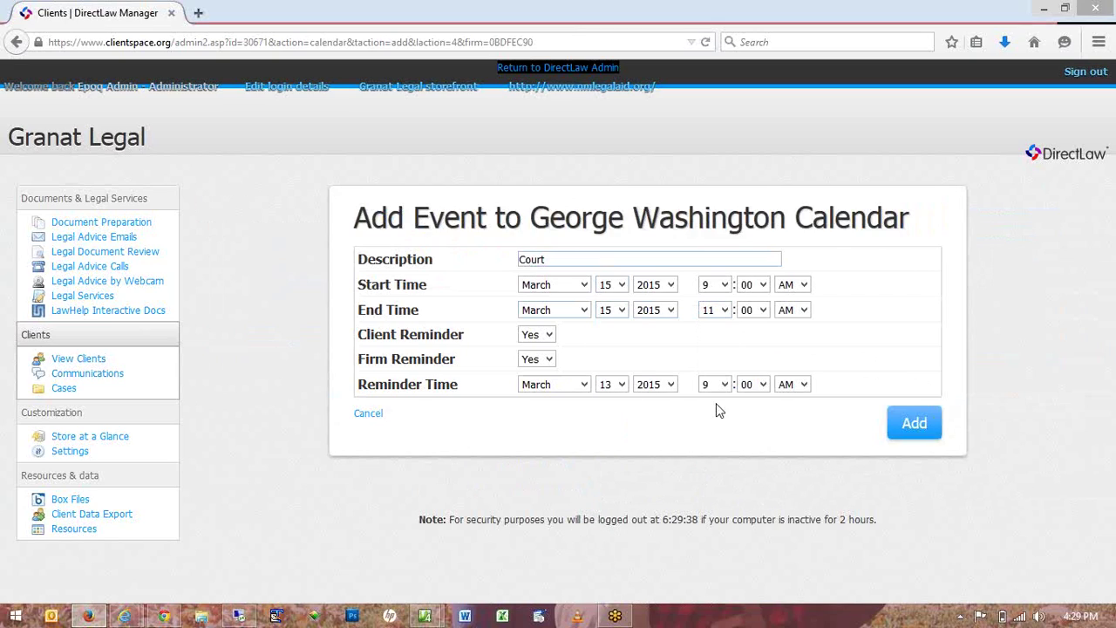
pyautogui.click(620, 388)
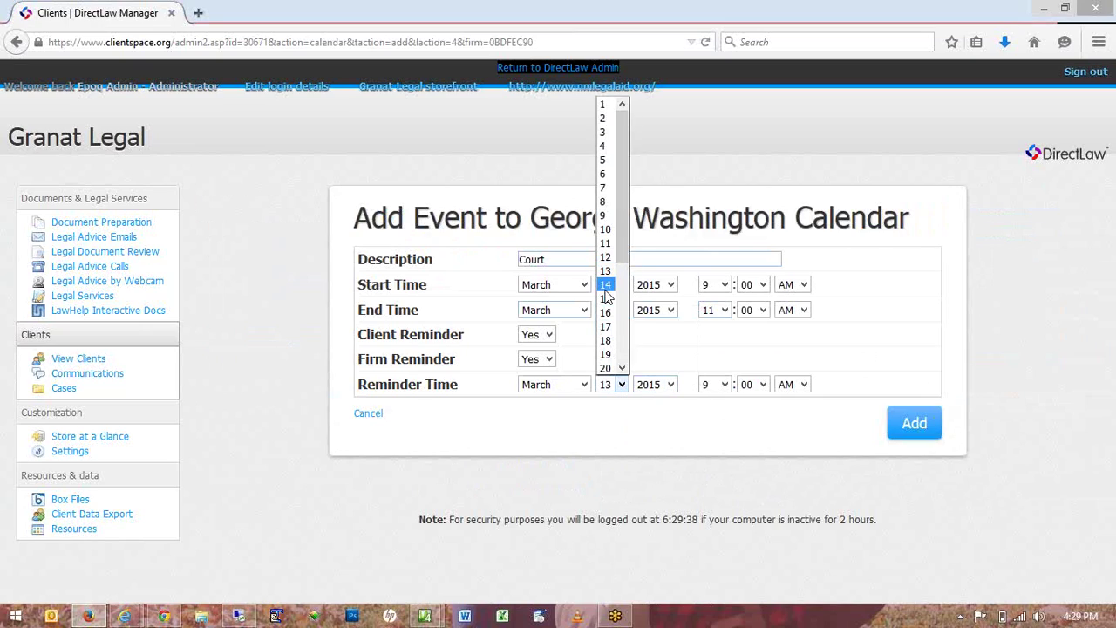
pyautogui.click(610, 284)
pyautogui.click(889, 427)
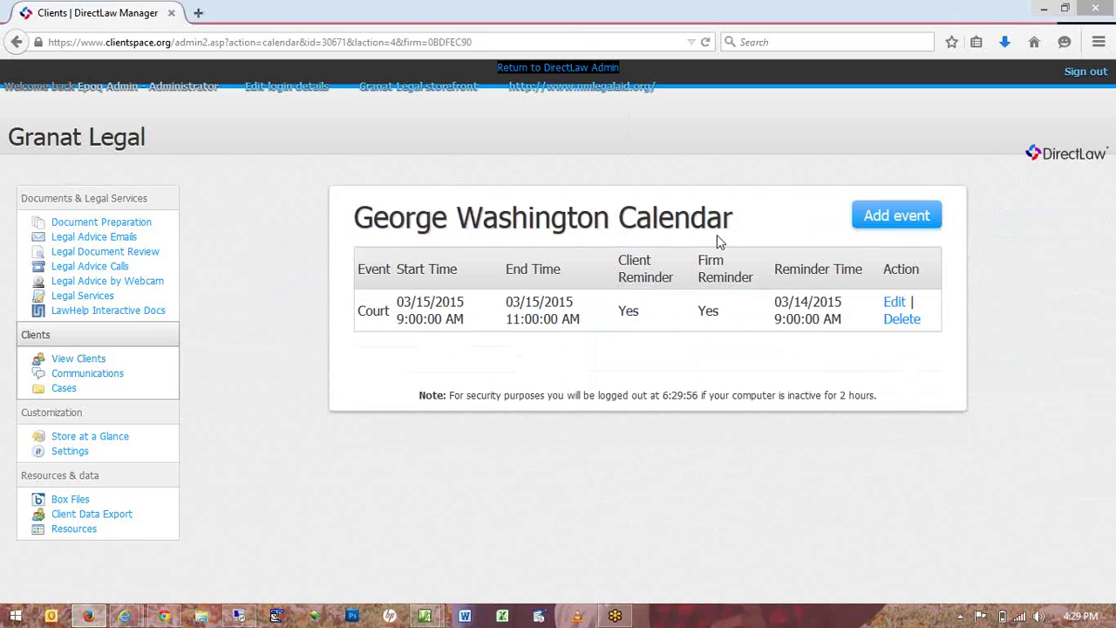
# Reveal the client's account password from the client list, then close the password pop-up.
pyautogui.click(91, 358)
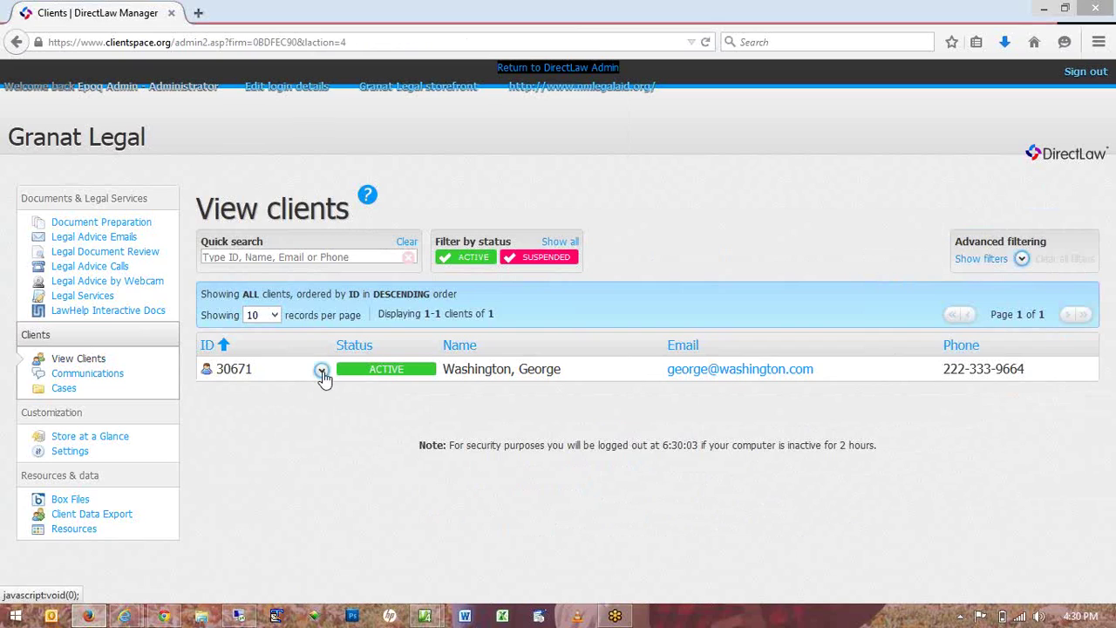
pyautogui.click(322, 372)
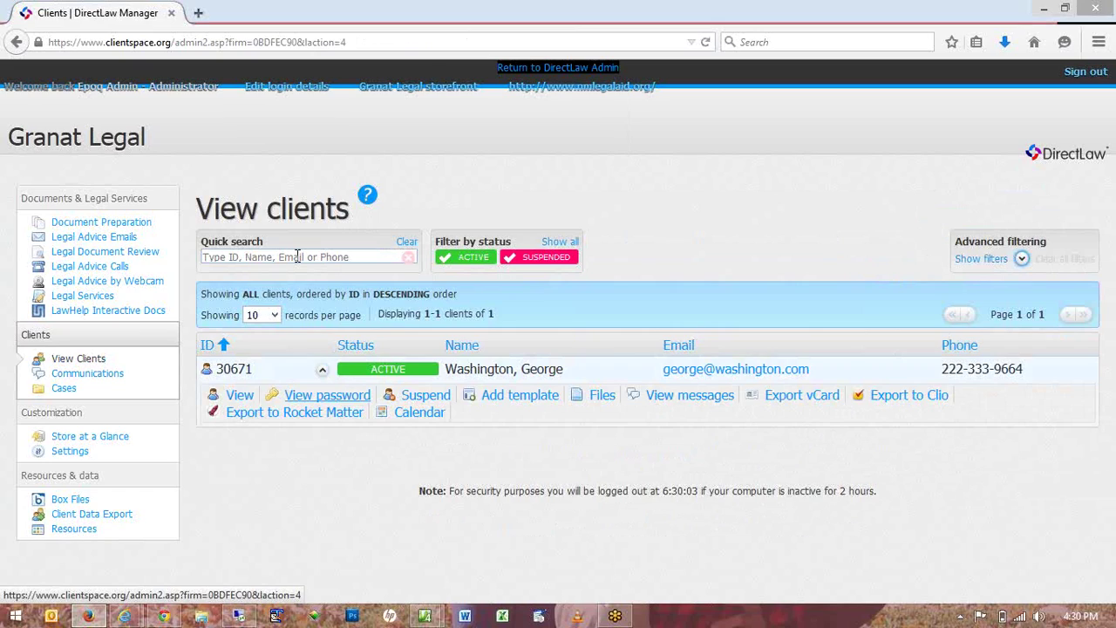
pyautogui.doubleClick(209, 79)
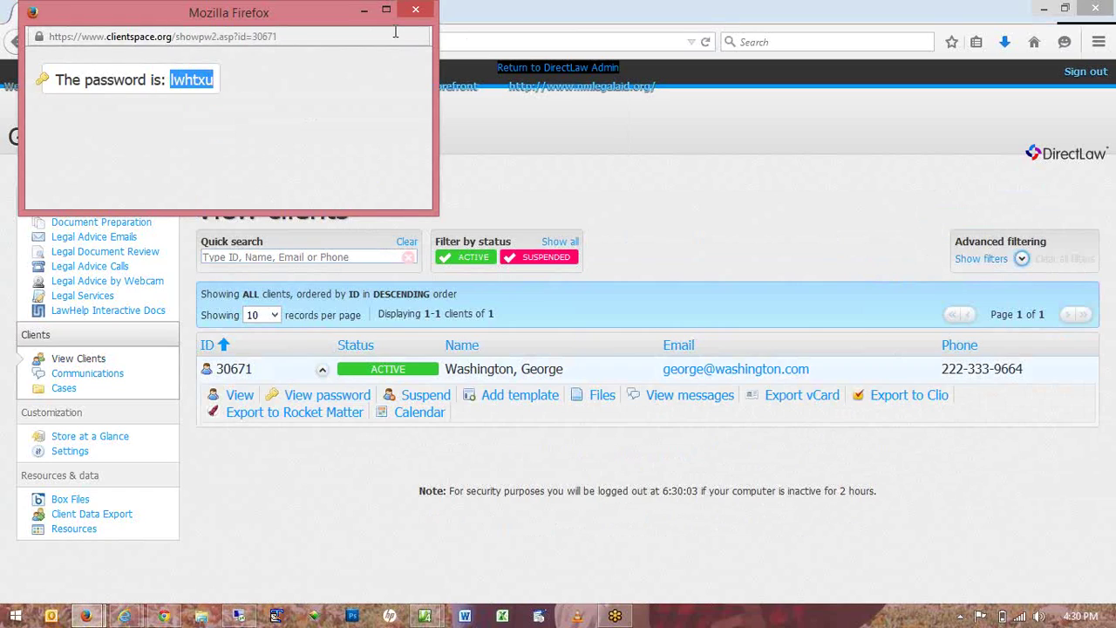
pyautogui.click(416, 11)
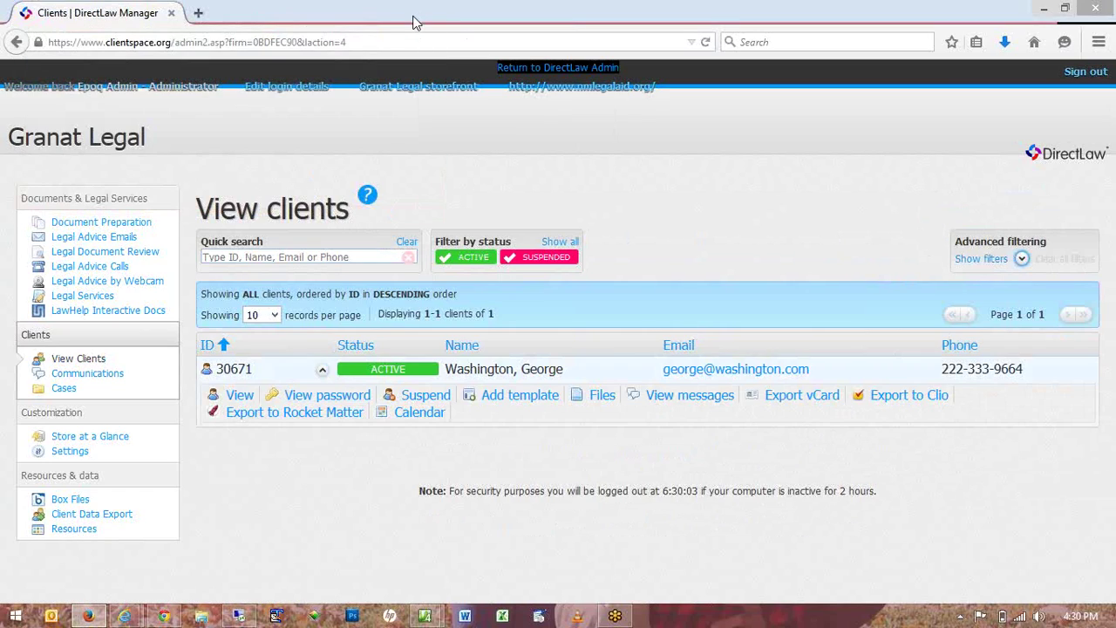
# Switch to Internet Explorer and reach the client MyLegalAffairs login.
pyautogui.hotkey('alt', 'Tab')
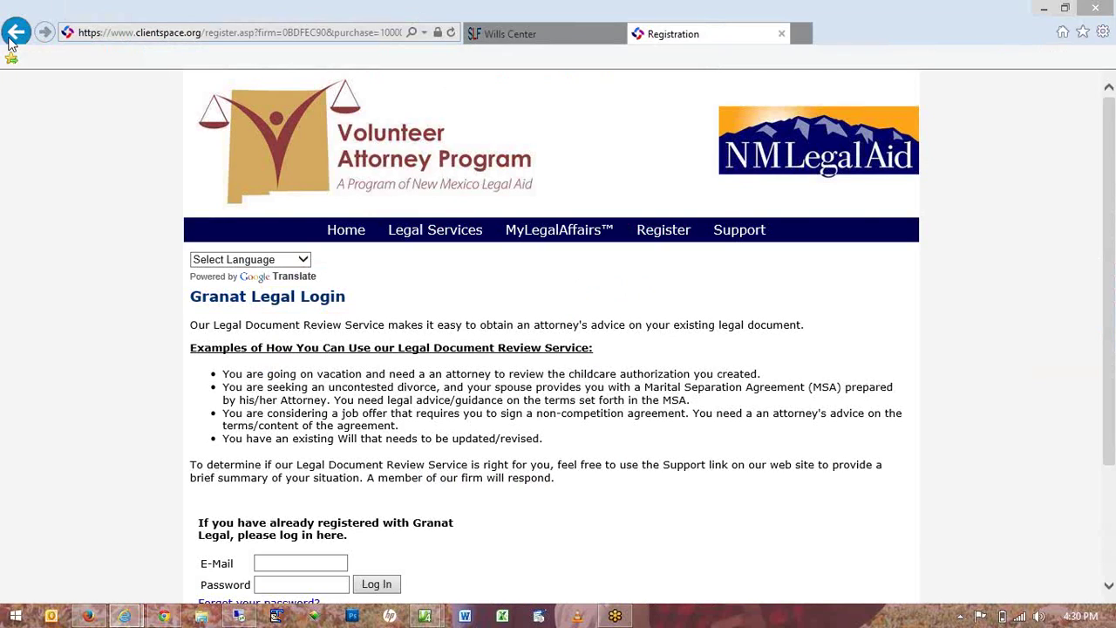
pyautogui.click(14, 35)
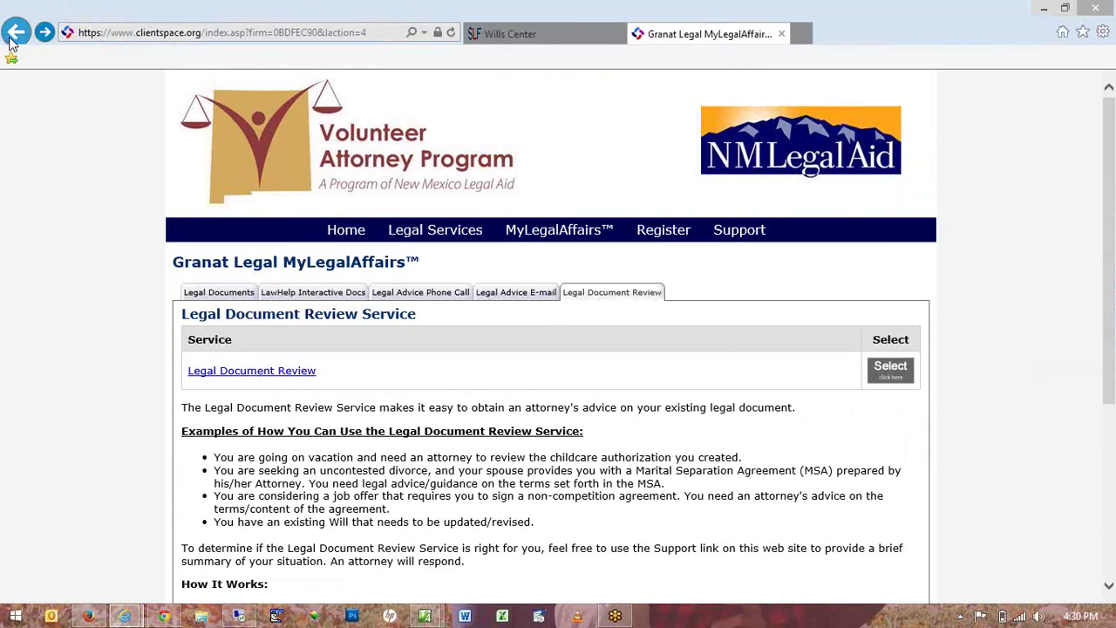
pyautogui.scroll(2, 603, 234)
pyautogui.click(530, 232)
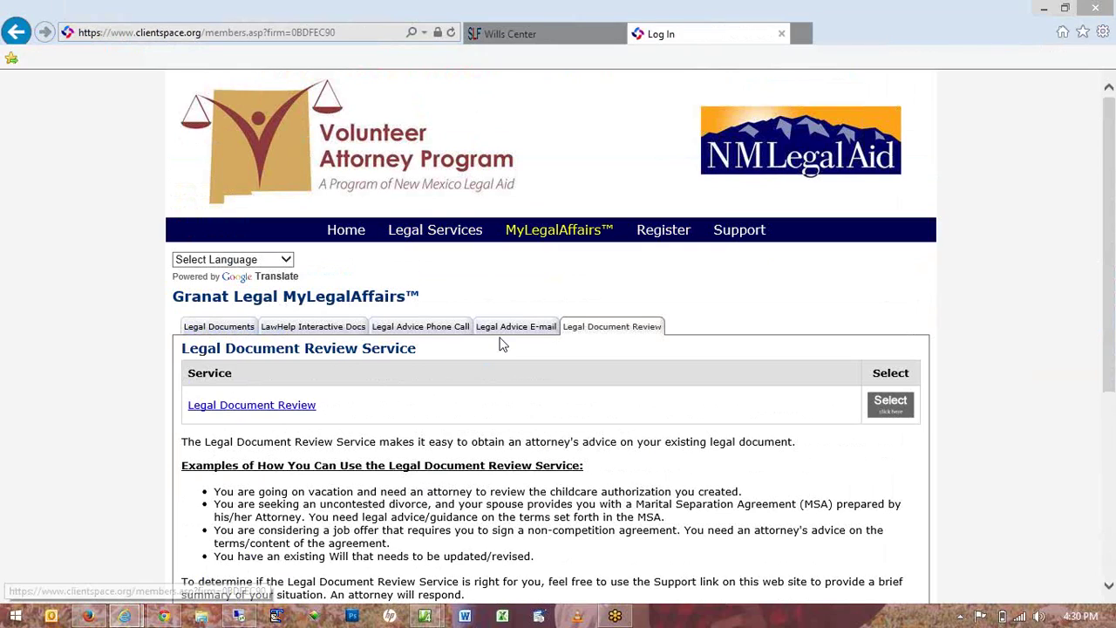
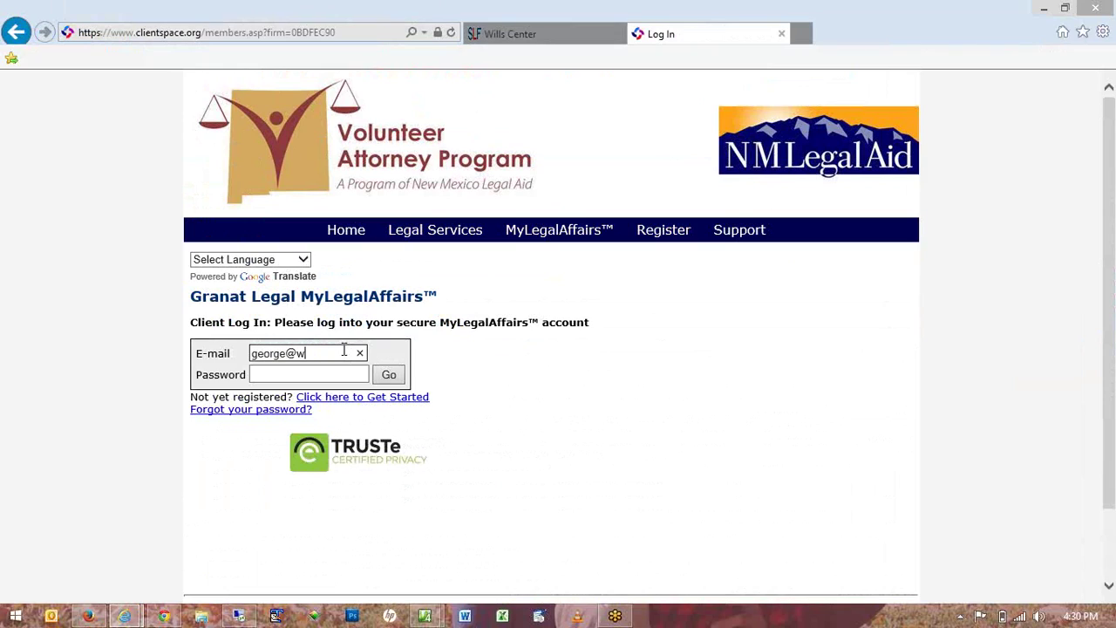
# Sign in with the client's e-mail and account password, declining to save the password.
pyautogui.press('Tab')
pyautogui.hotkey('ctrl', 'v')
pyautogui.click(389, 374)
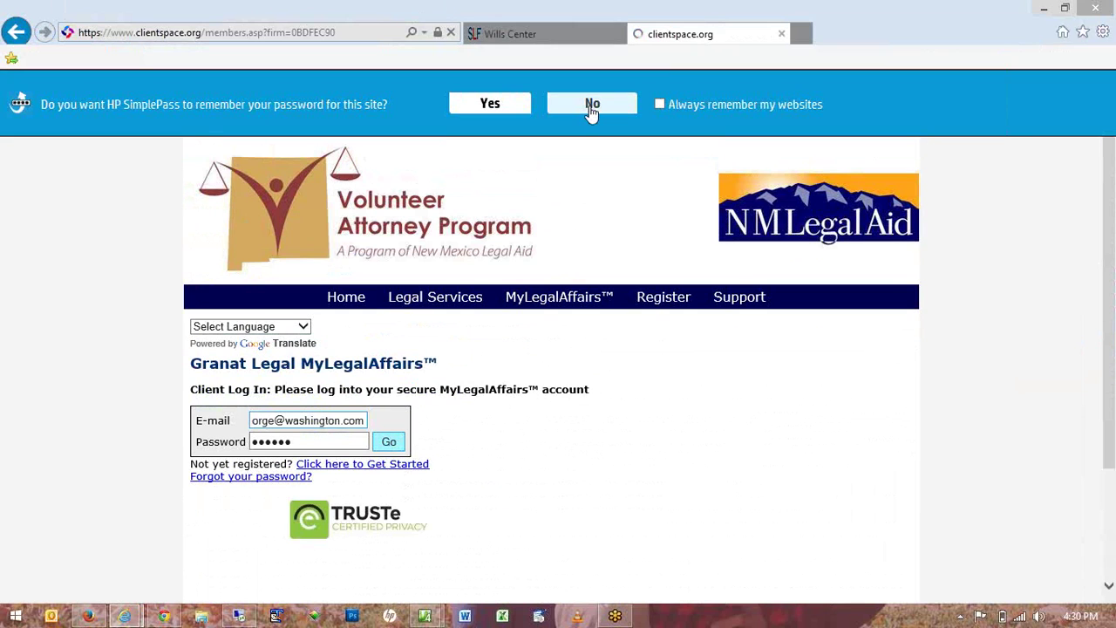
pyautogui.click(592, 105)
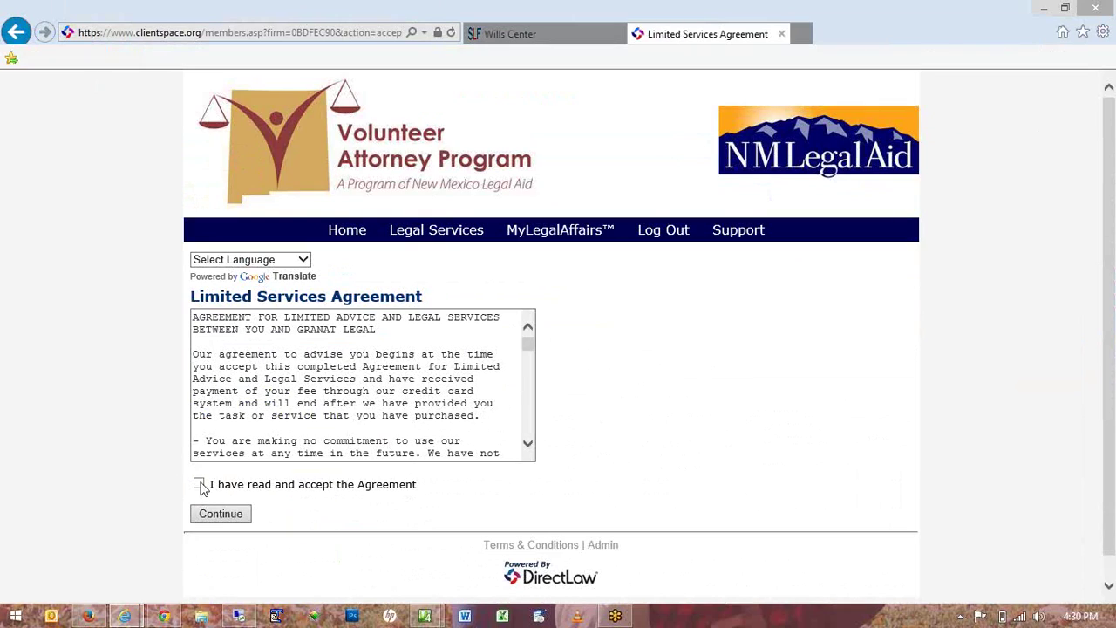
# Accept the Limited Services Agreement and continue into the client's Legal Documents area.
pyautogui.click(199, 486)
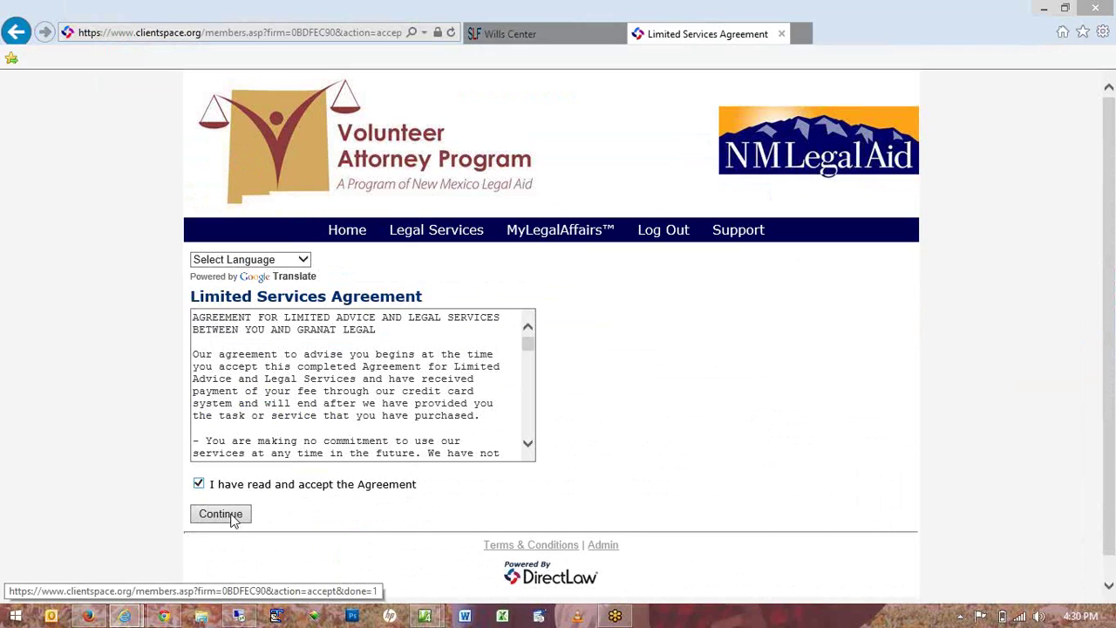
pyautogui.click(230, 516)
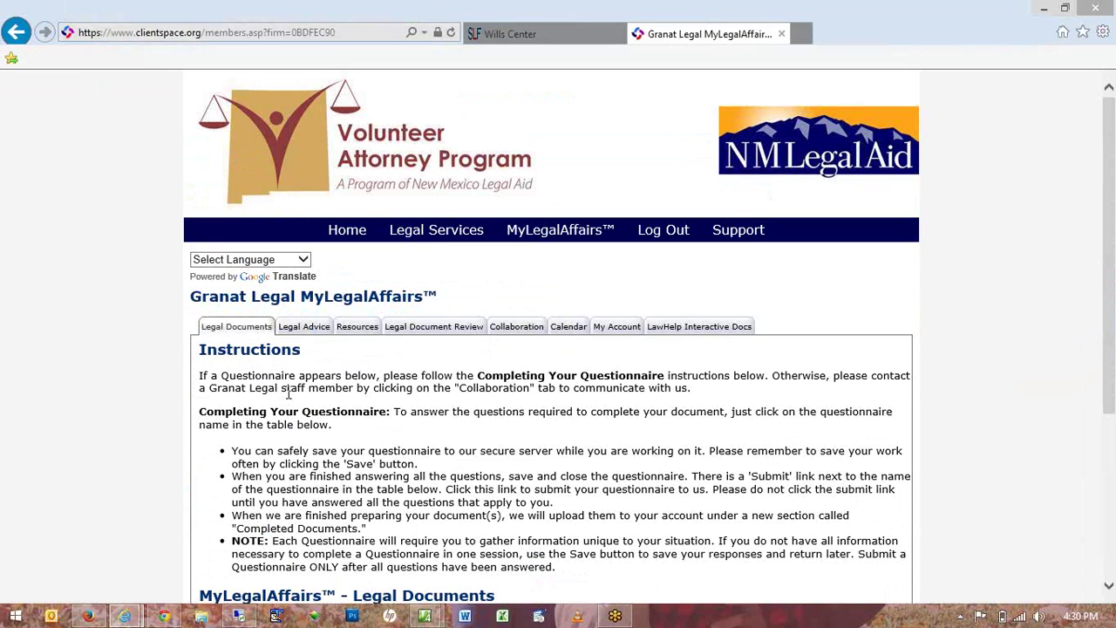
pyautogui.scroll(-2, 288, 394)
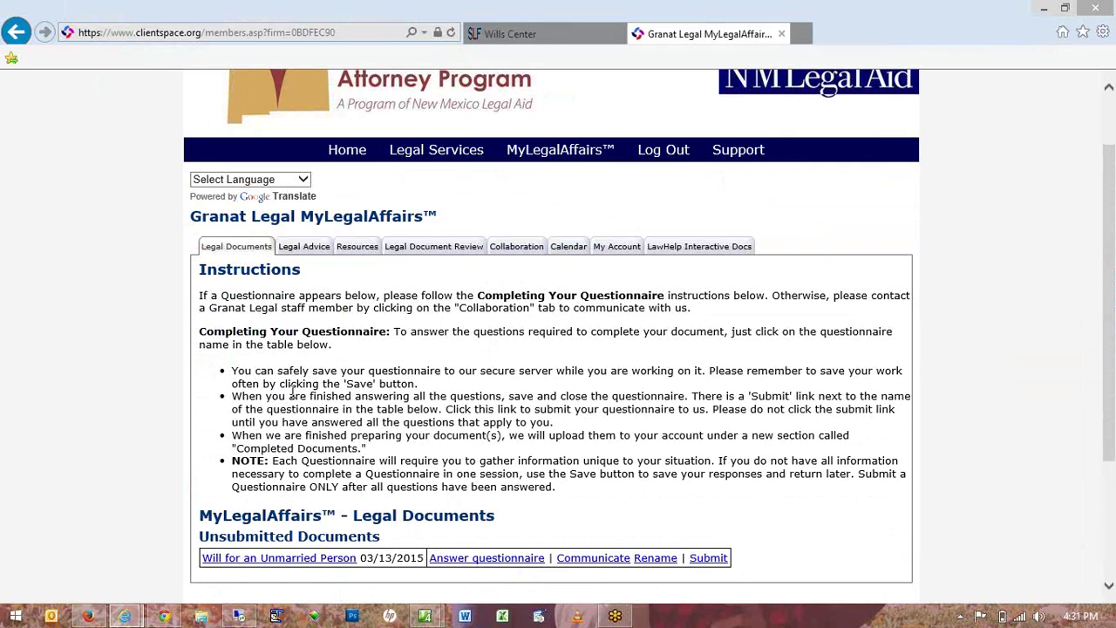
pyautogui.click(17, 32)
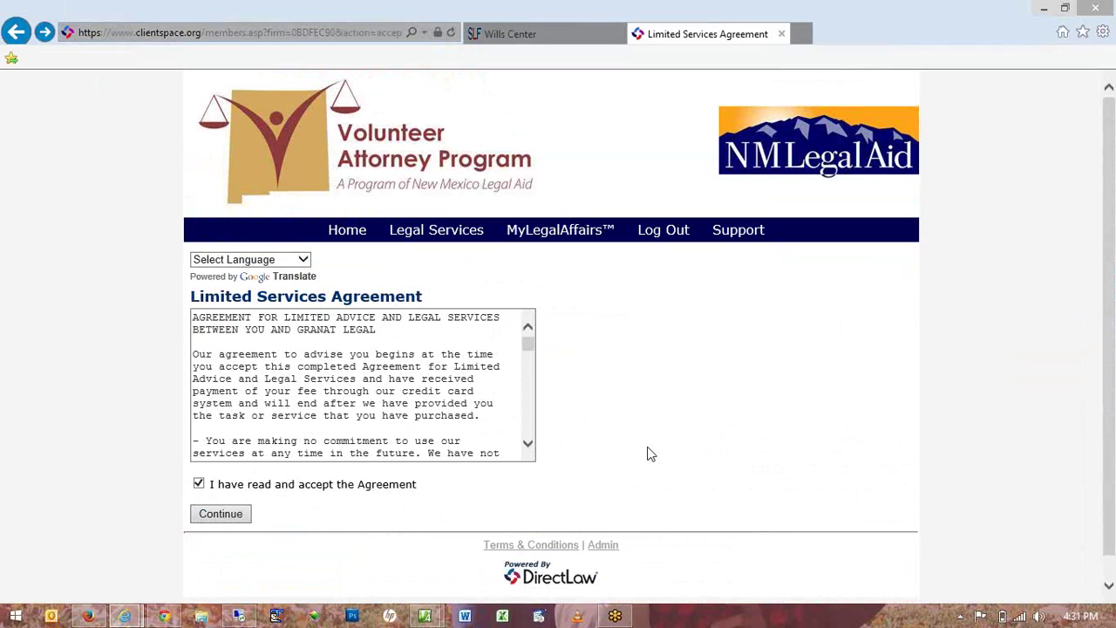
pyautogui.click(45, 35)
pyautogui.scroll(-1, 492, 278)
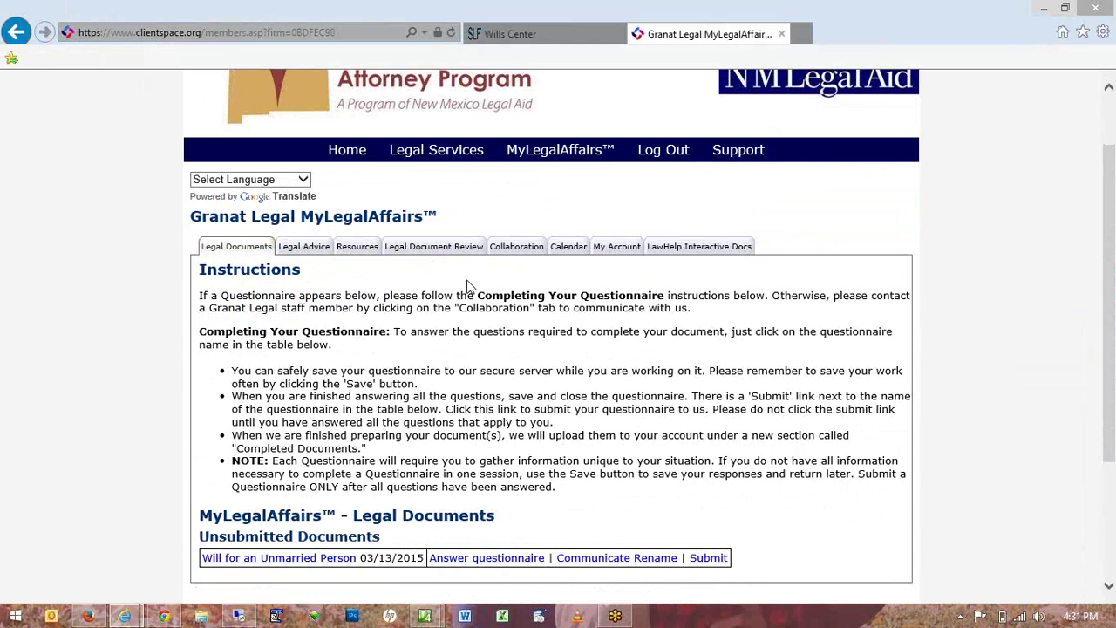
# Check the client calendar's Court event on 03/15/2015, 9:00–11:00 AM, then return to Legal Documents.
pyautogui.click(568, 250)
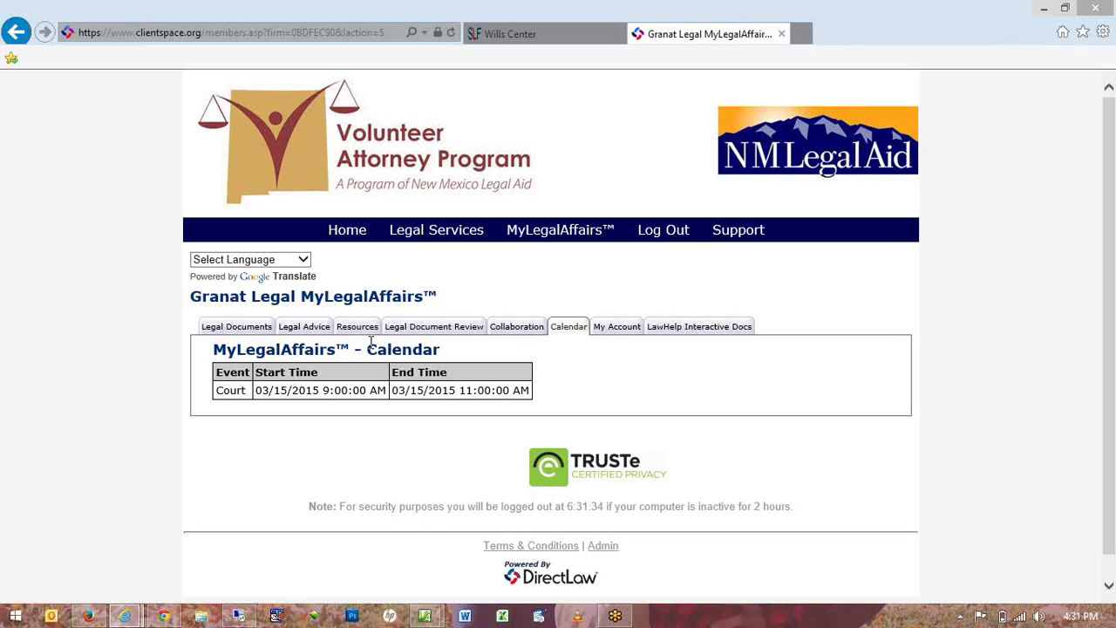
pyautogui.click(227, 327)
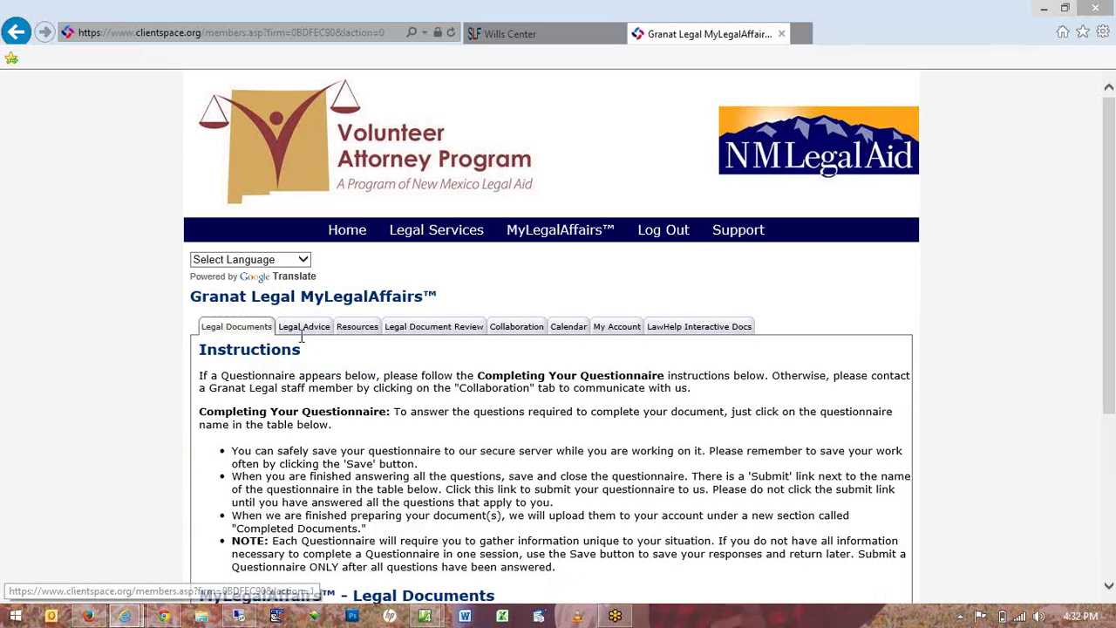
# Scroll down the Legal Documents page to the Unsubmitted Documents table.
pyautogui.scroll(-3, 301, 339)
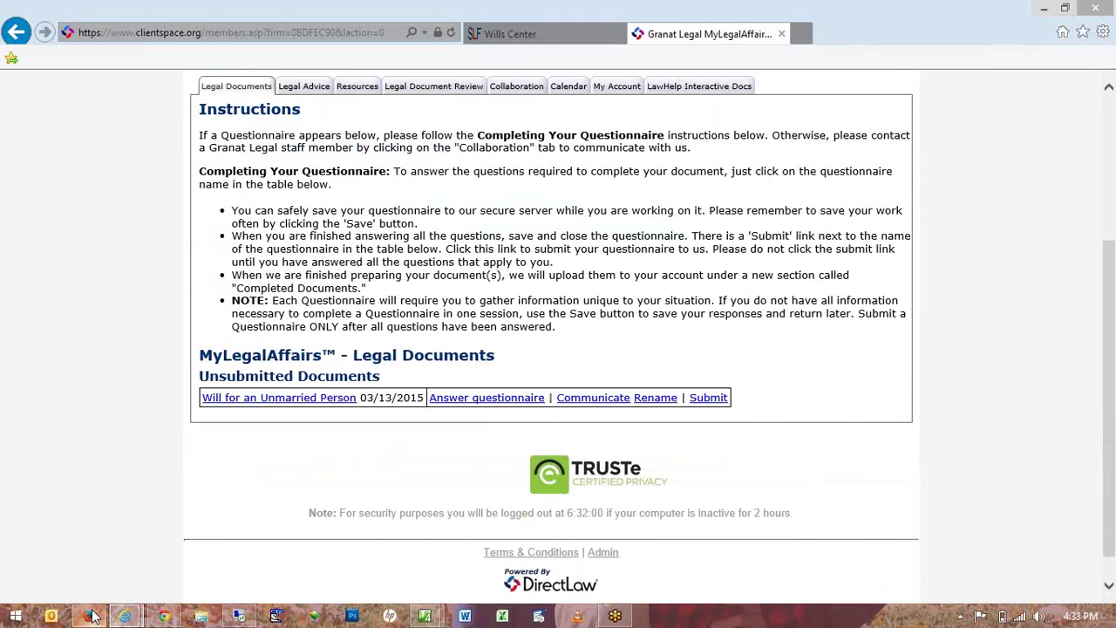
# Switch back to the DirectLaw Manager window showing the firm's client list.
pyautogui.click(97, 562)
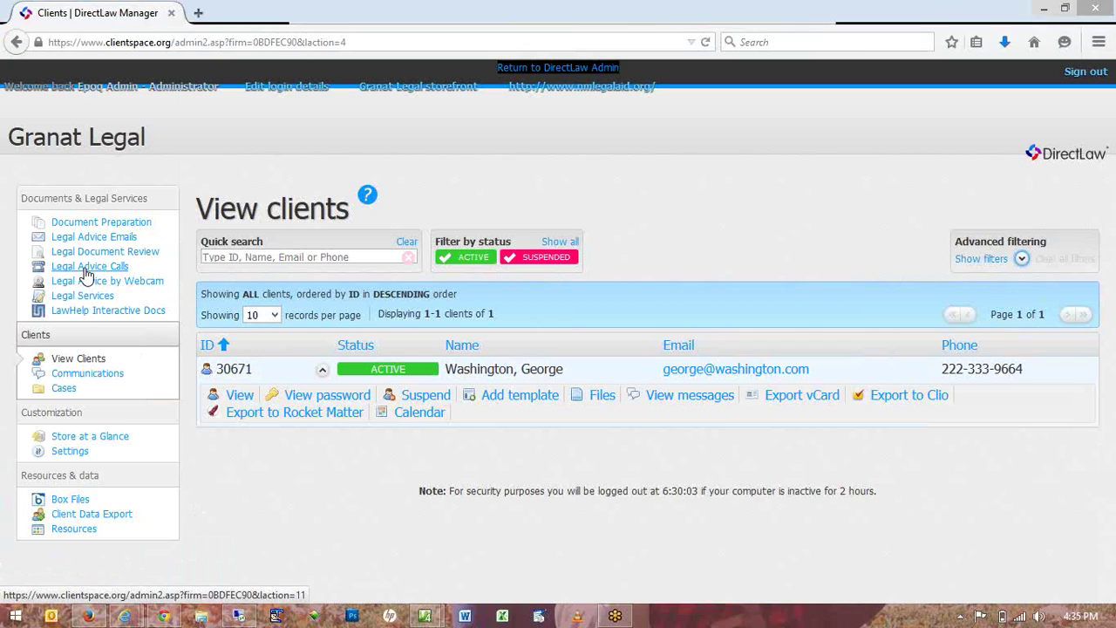
# Review the Legal Advice Calls list, then go to the Cases list.
pyautogui.click(86, 273)
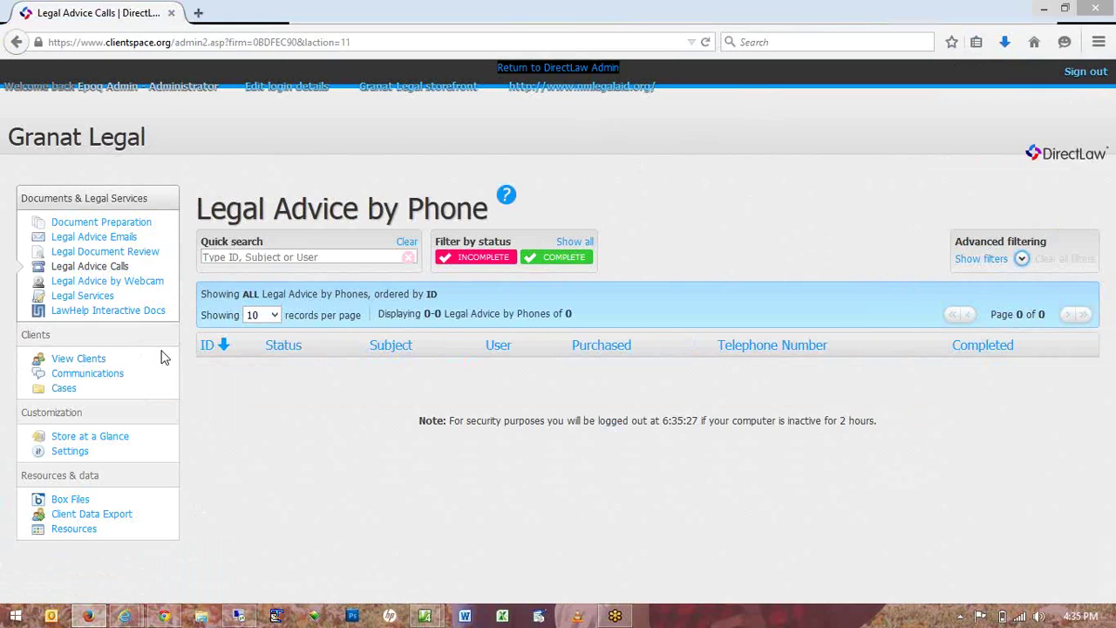
pyautogui.click(66, 395)
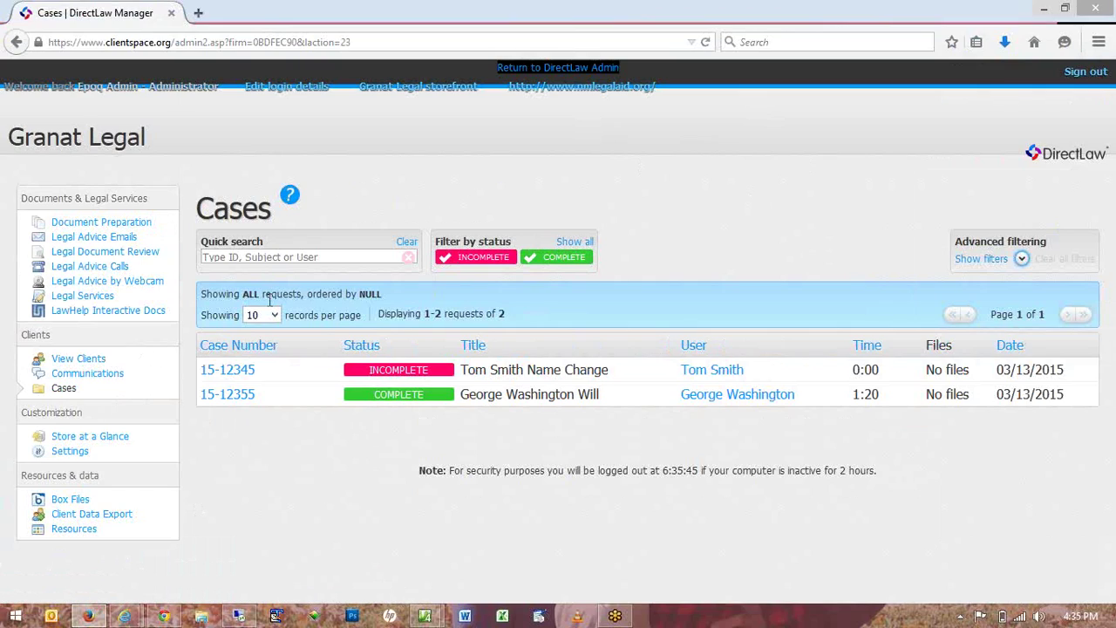
# Expand the action links for the completed will case in the Cases list.
pyautogui.moveTo(366, 403)
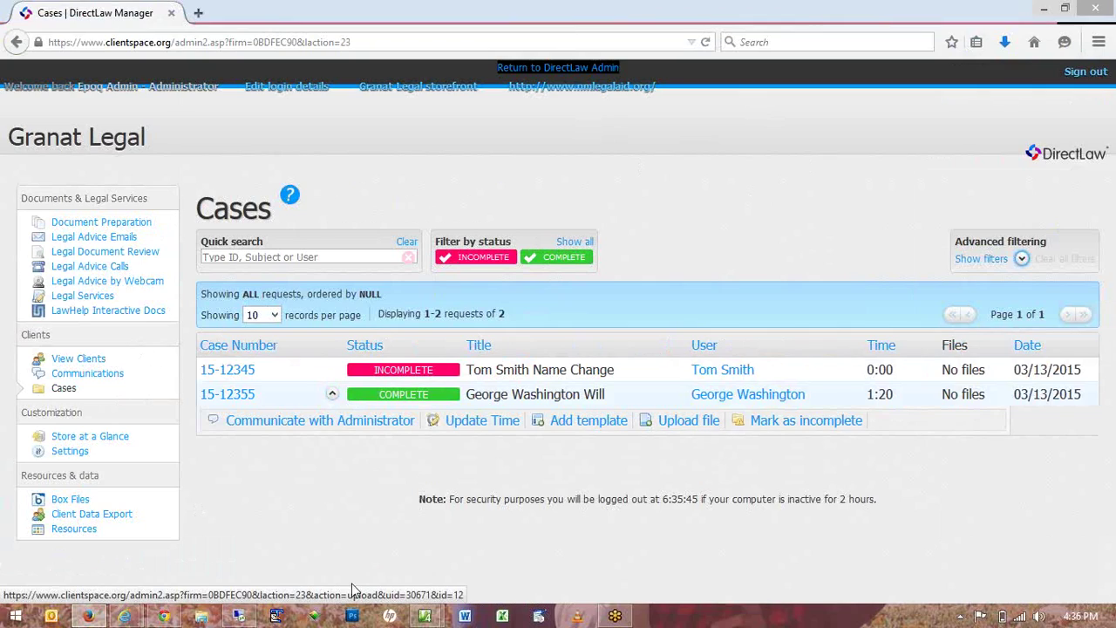
pyautogui.moveTo(272, 377)
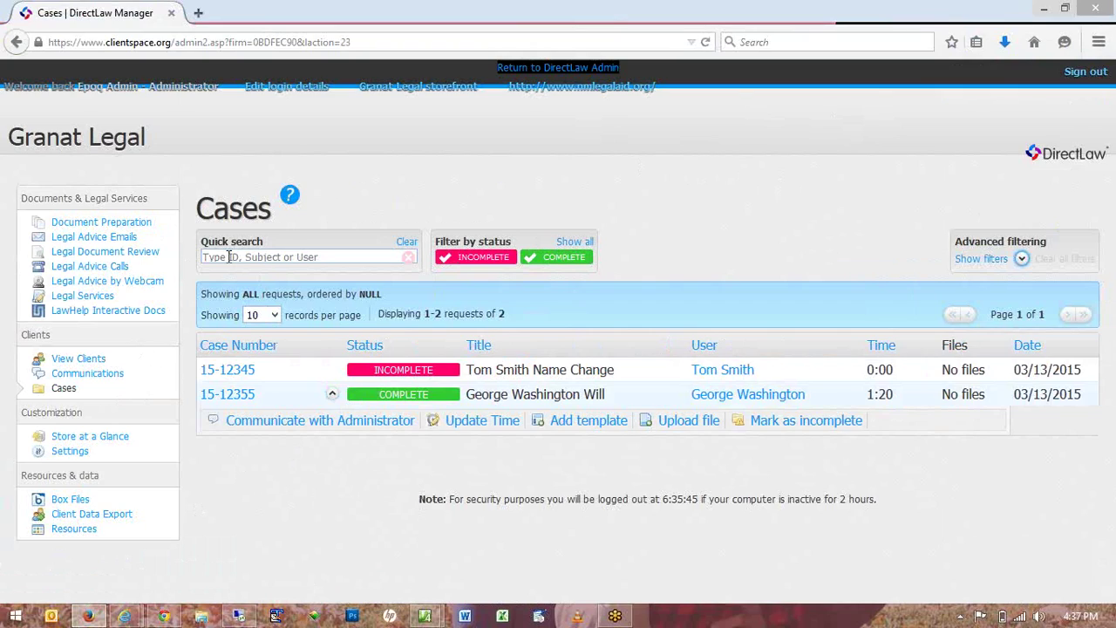
# Filter cases in Quick search by case number and by client name, clear it, and open Document Preparation.
pyautogui.click(245, 257)
pyautogui.write('125')
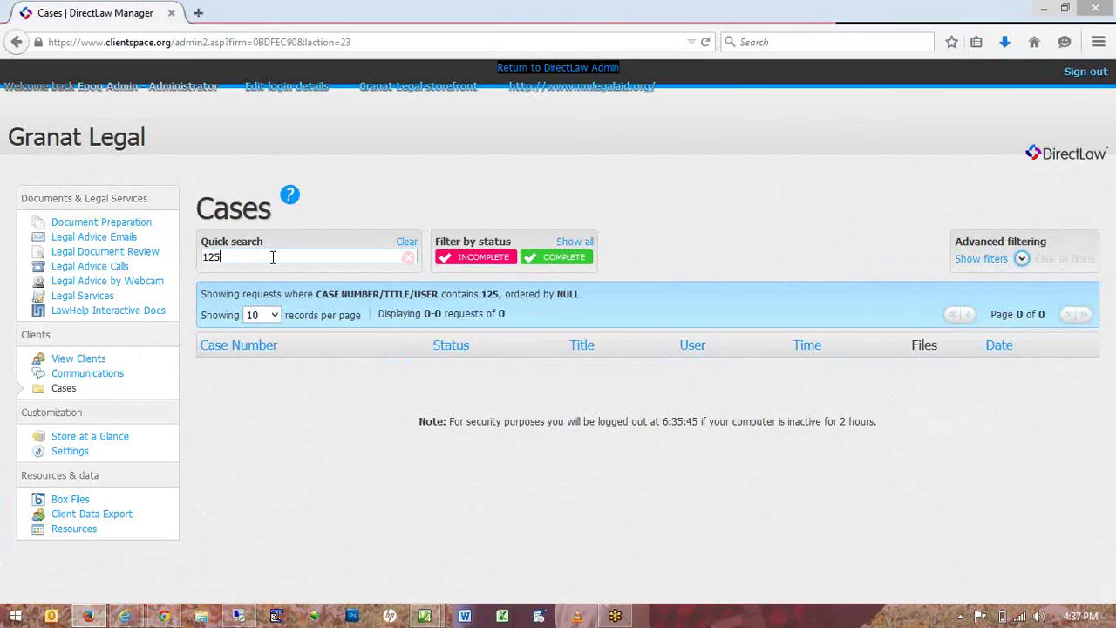
pyautogui.press('BackSpace')
pyautogui.write('345')
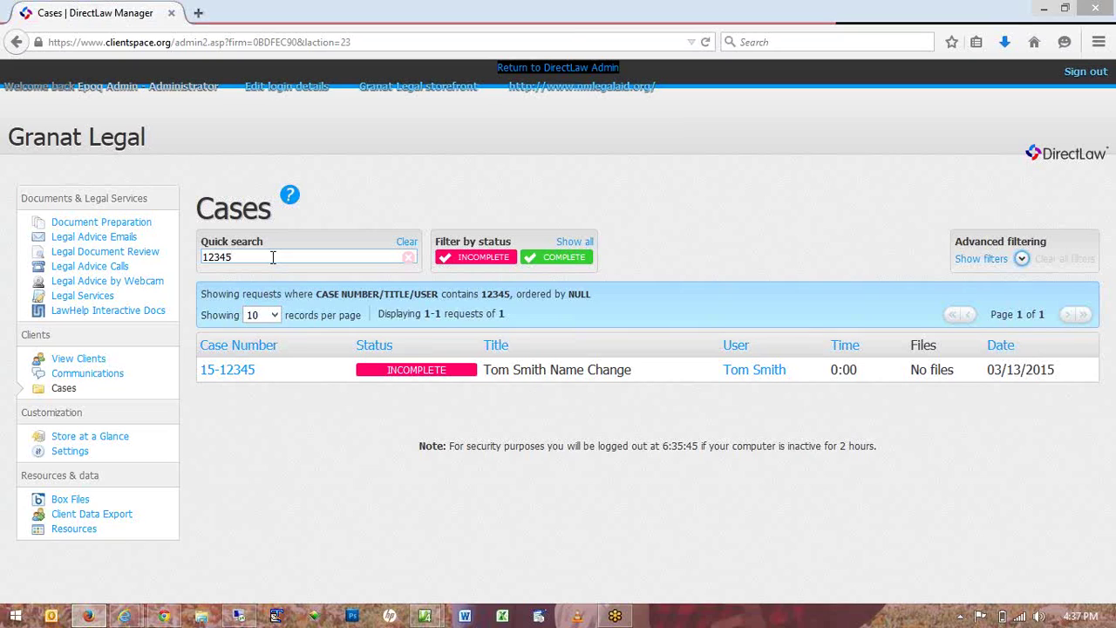
pyautogui.press('BackSpace')
pyautogui.press('BackSpace')
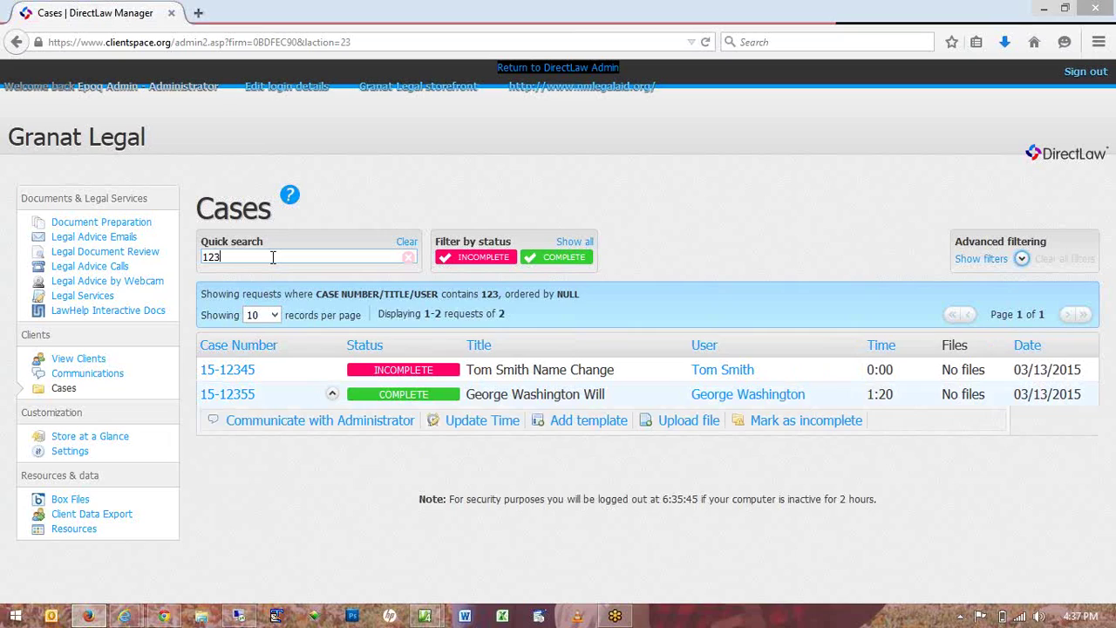
pyautogui.press('BackSpace')
pyautogui.press('BackSpace')
pyautogui.press('BackSpace')
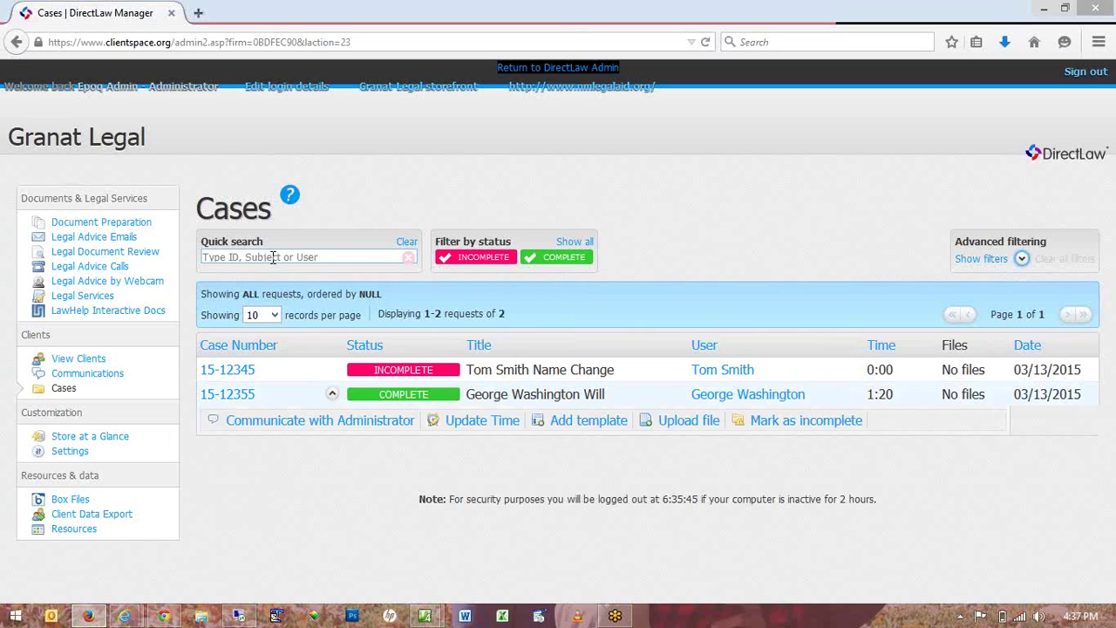
pyautogui.write('geo')
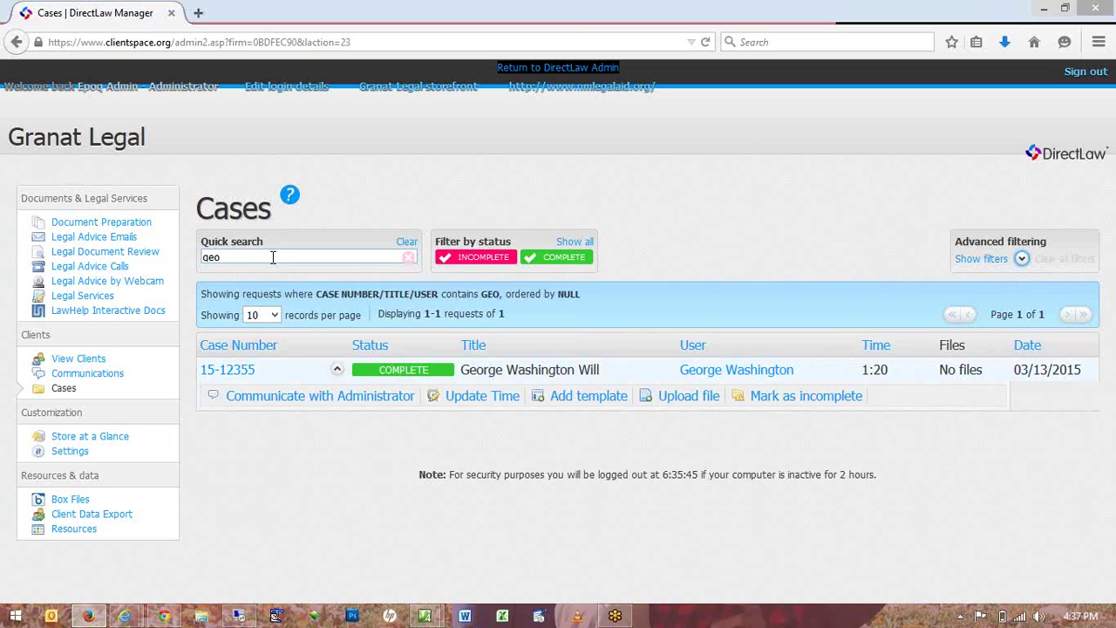
pyautogui.press('BackSpace')
pyautogui.press('BackSpace')
pyautogui.press('BackSpace')
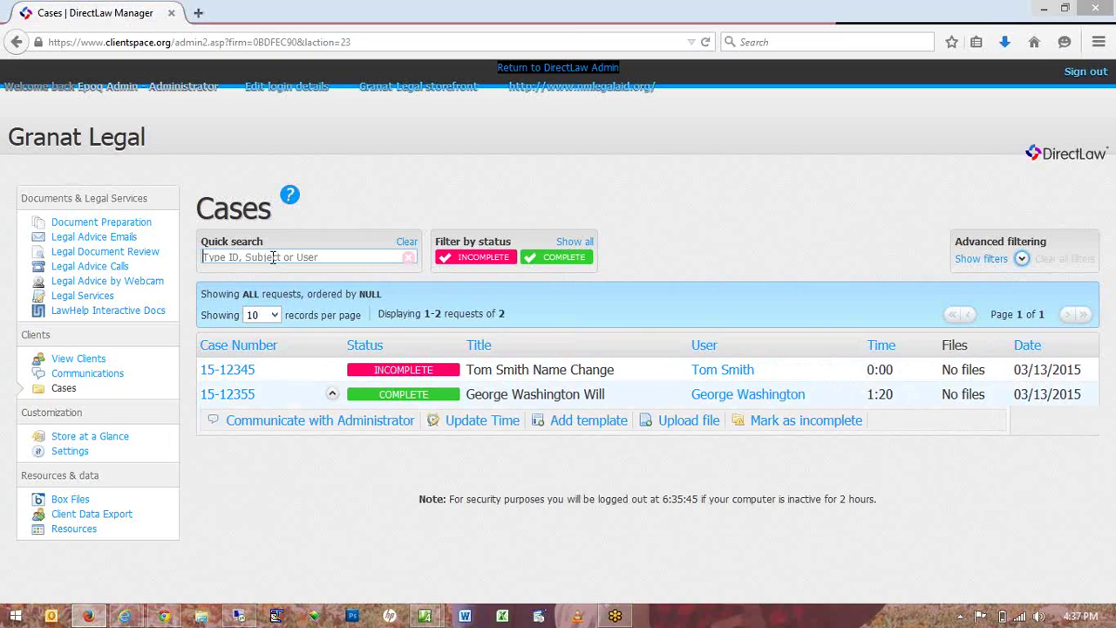
pyautogui.click(110, 224)
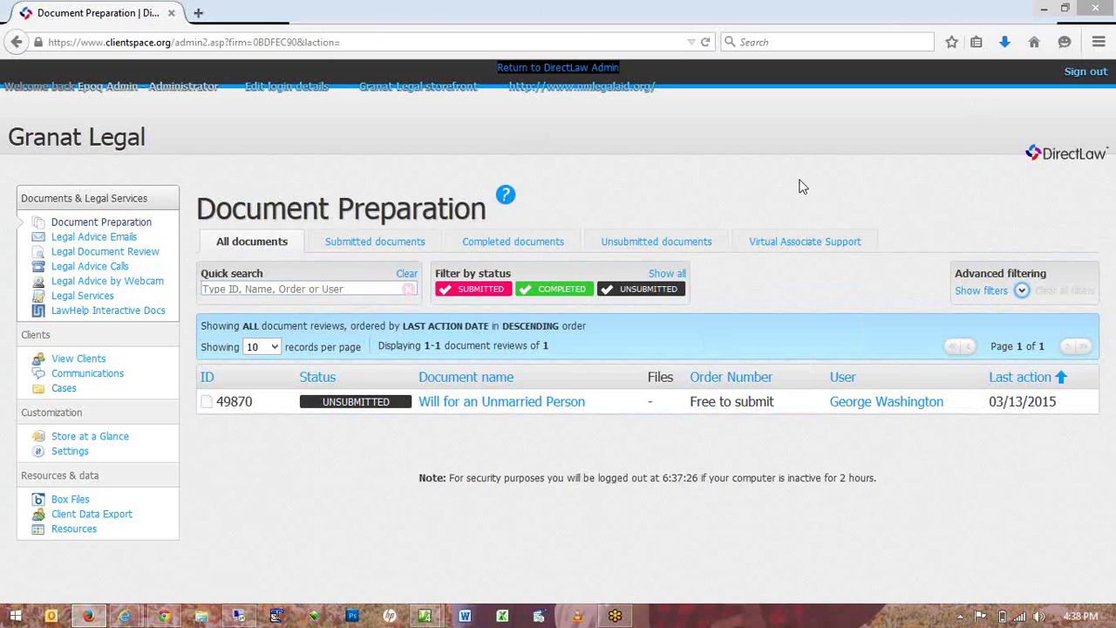
# Show the Virtual Associate Support tab with LegalEase research memos, motions and appeals support.
pyautogui.click(800, 245)
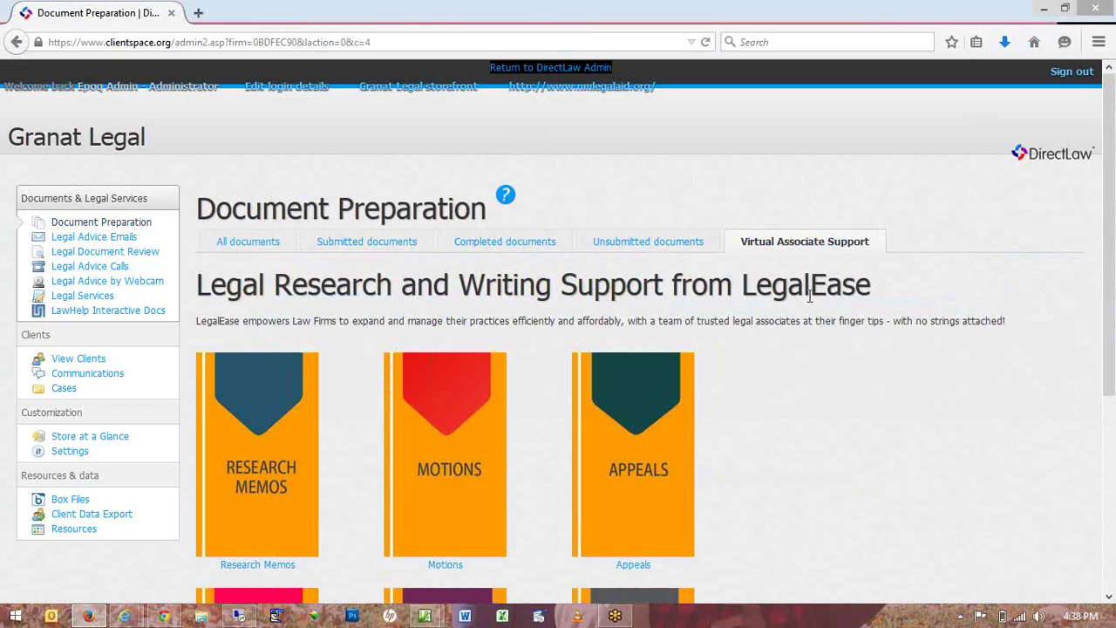
pyautogui.scroll(-2, 810, 296)
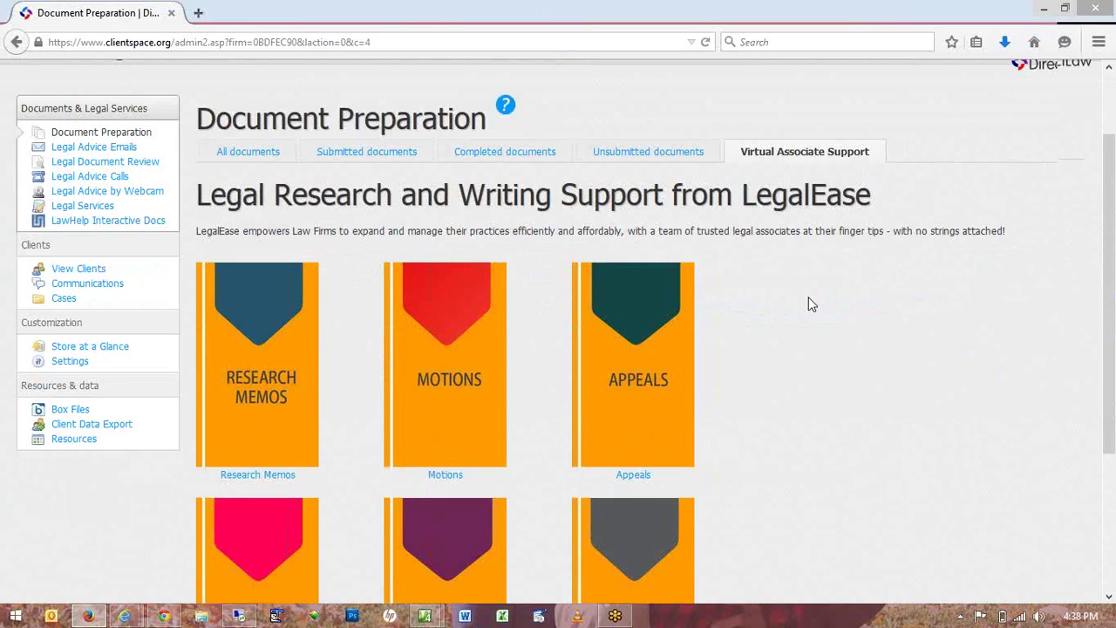
pyautogui.scroll(-4, 811, 296)
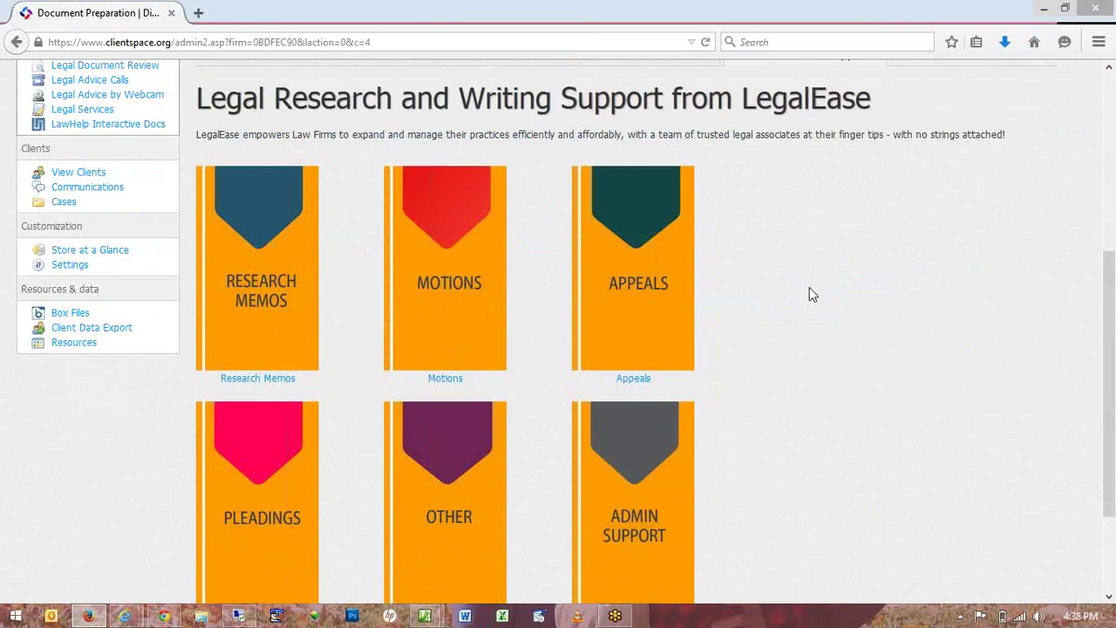
pyautogui.scroll(2, 809, 293)
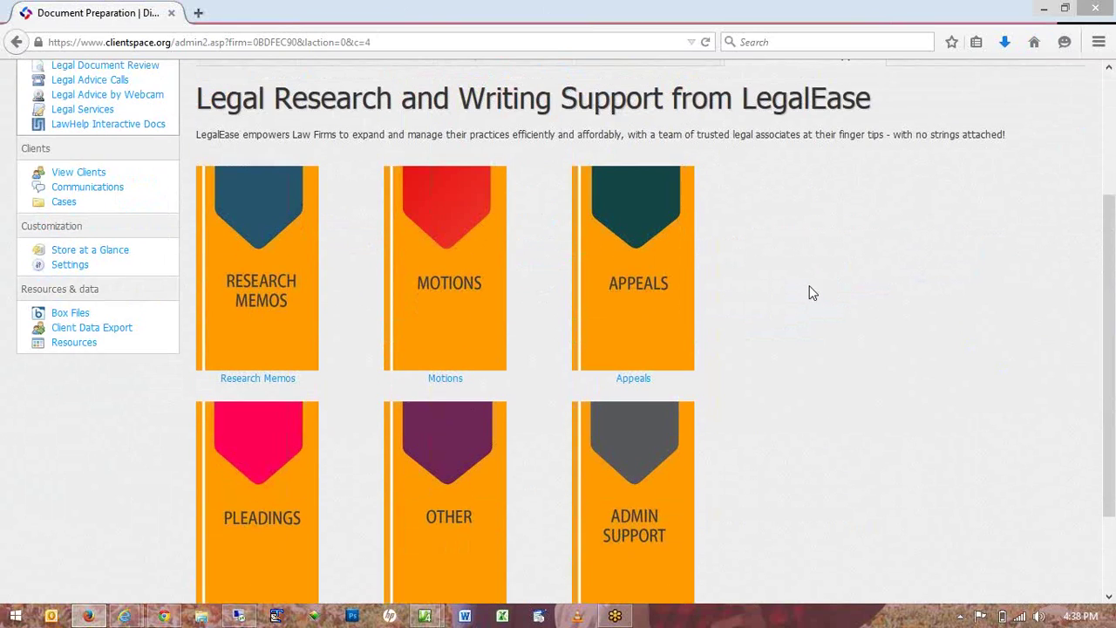
pyautogui.scroll(2, 809, 293)
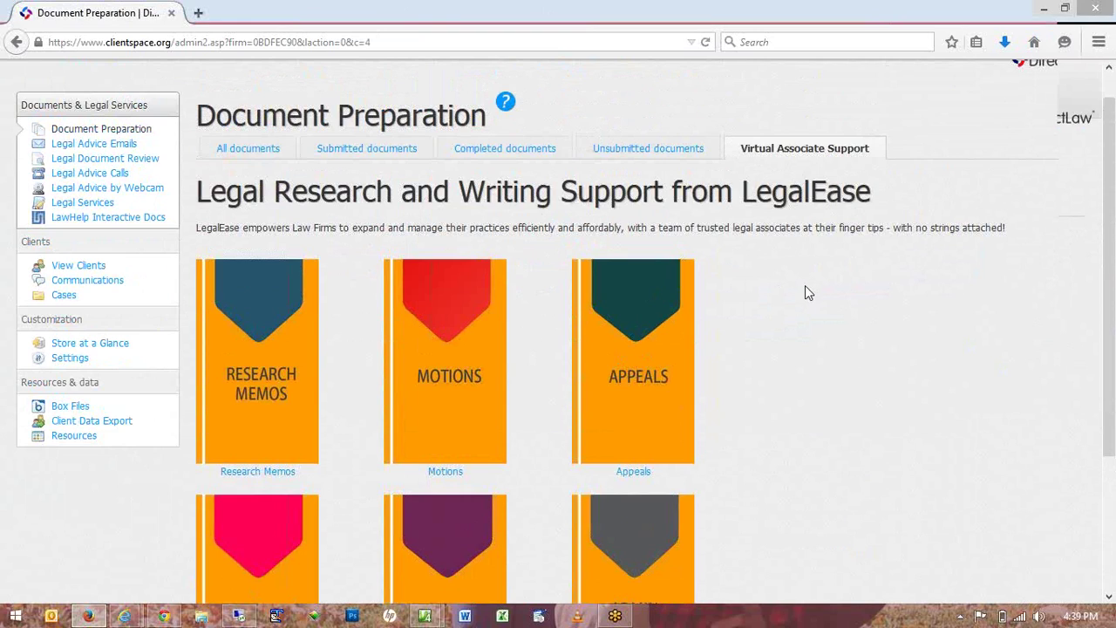
pyautogui.scroll(2, 805, 288)
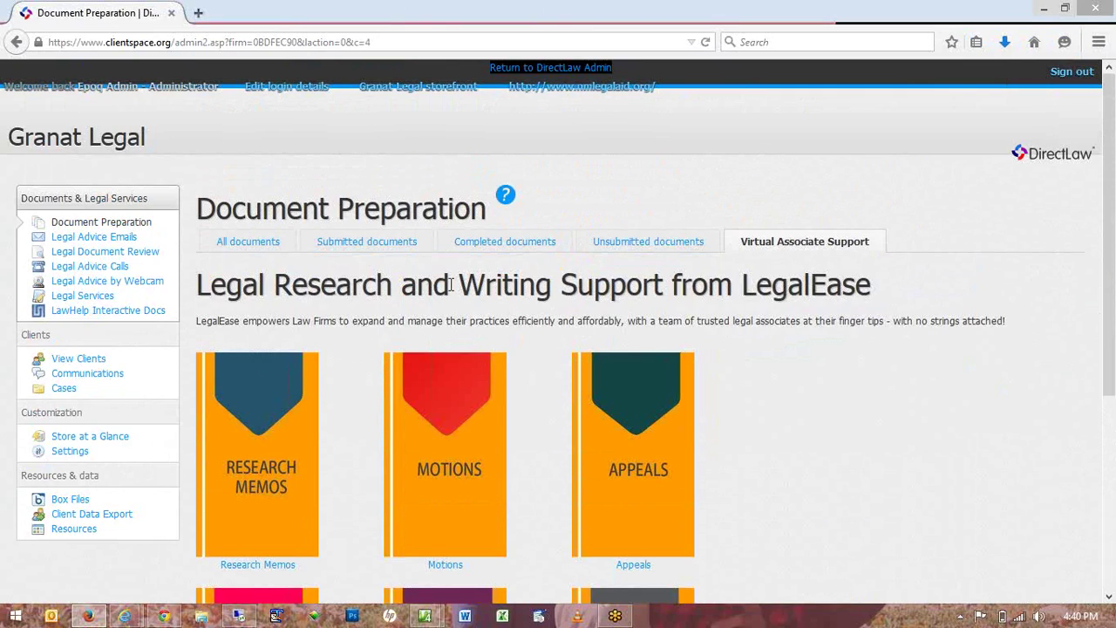
# Open the client's messages from View clients, showing an empty Communications page (0 of 0).
pyautogui.click(82, 360)
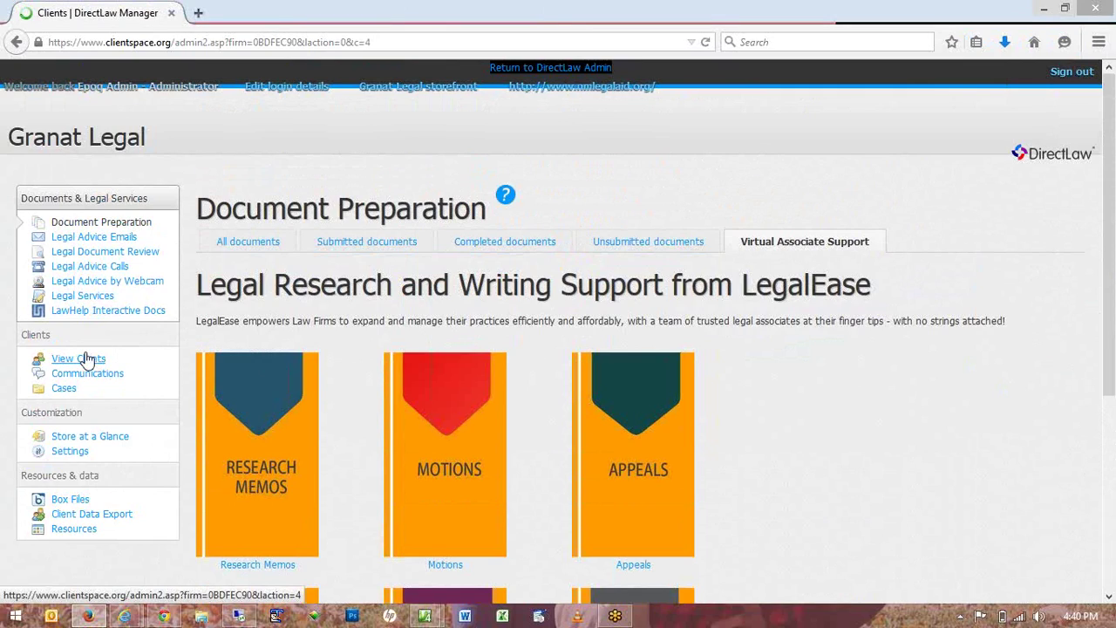
pyautogui.click(322, 370)
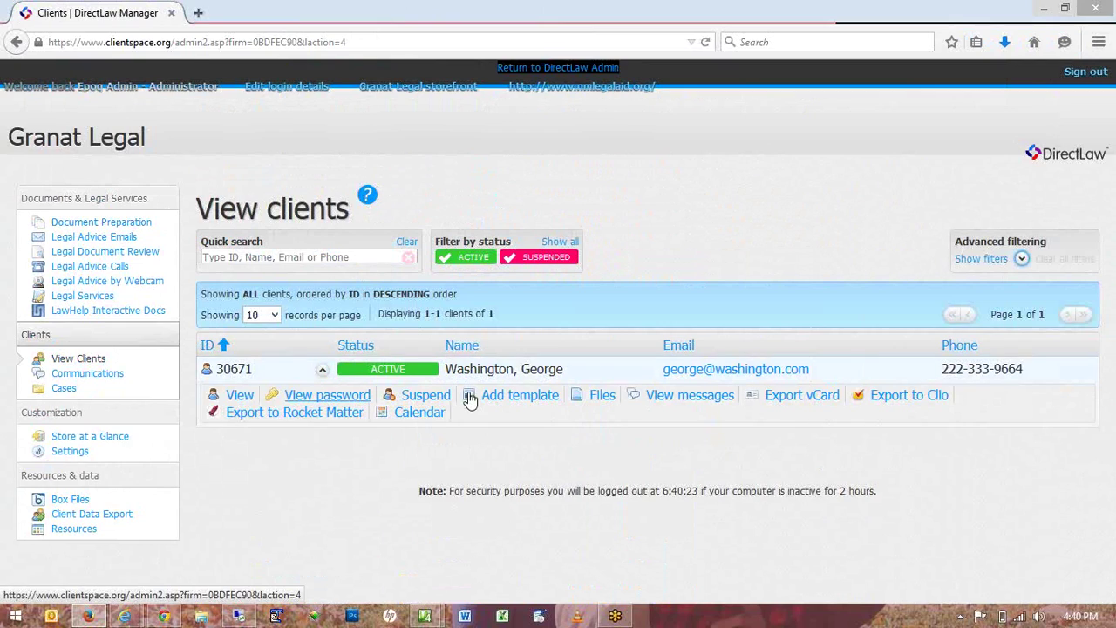
pyautogui.click(677, 409)
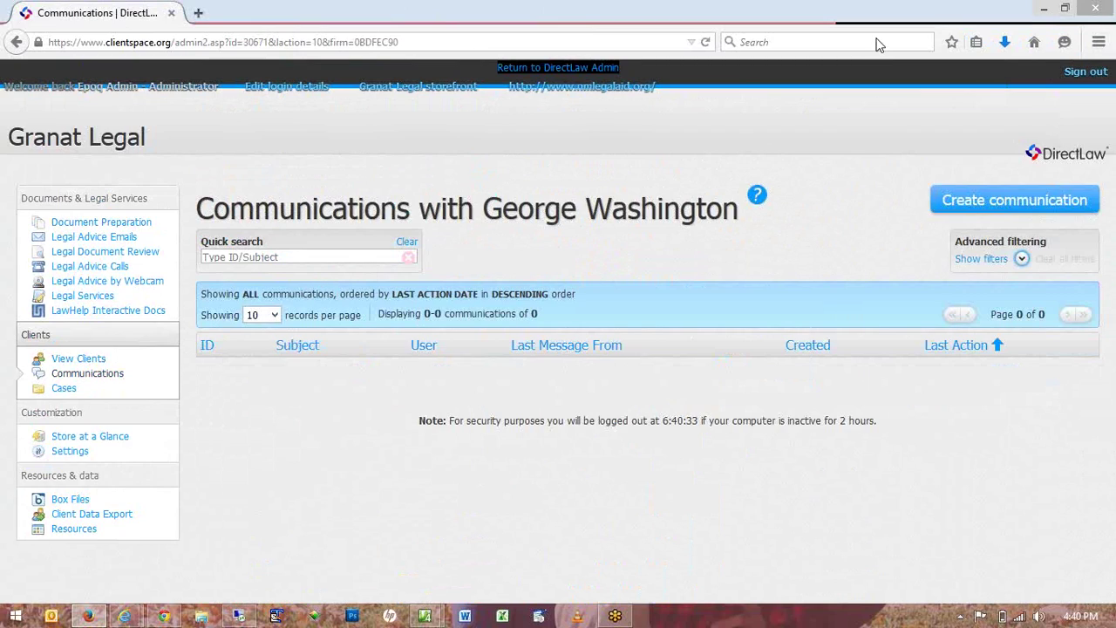
# Start a new communication addressed to the client picked from the autocomplete.
pyautogui.click(966, 201)
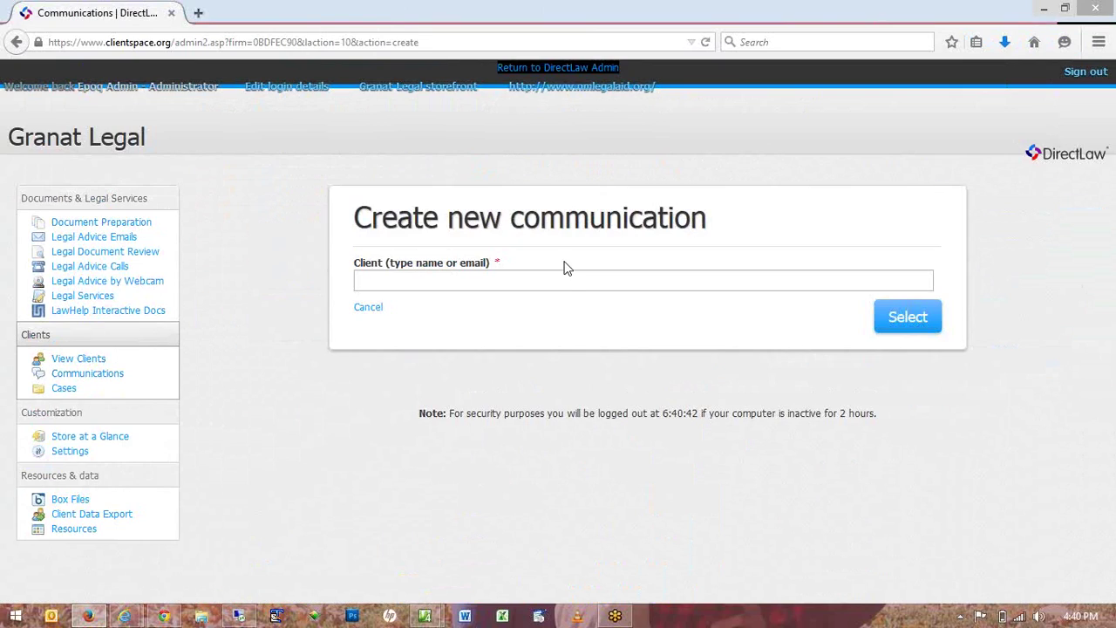
pyautogui.write('ge')
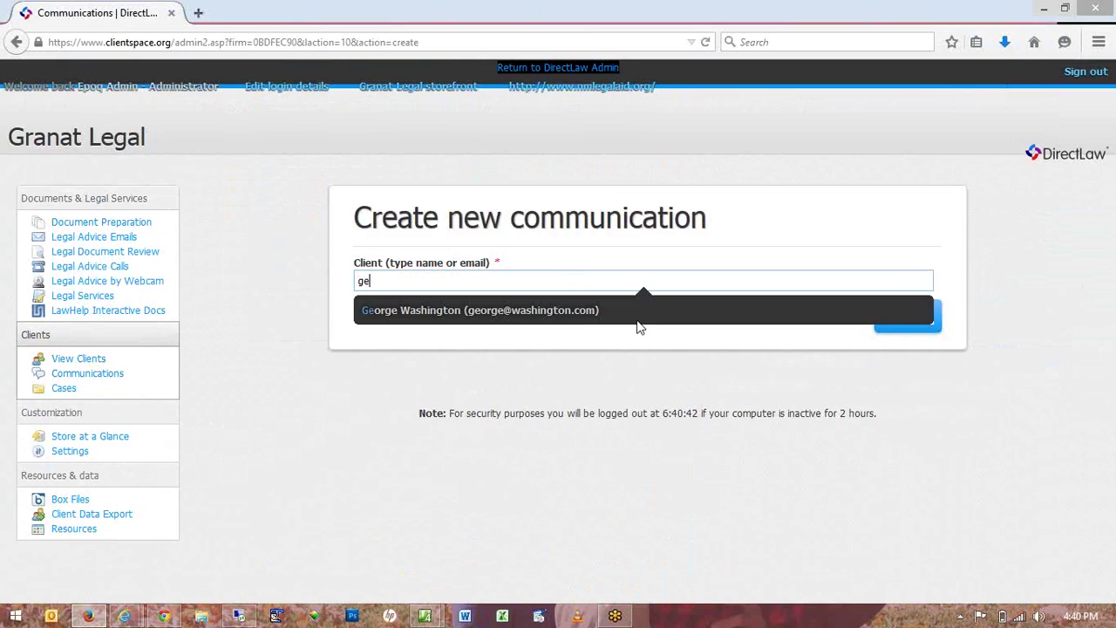
pyautogui.click(636, 321)
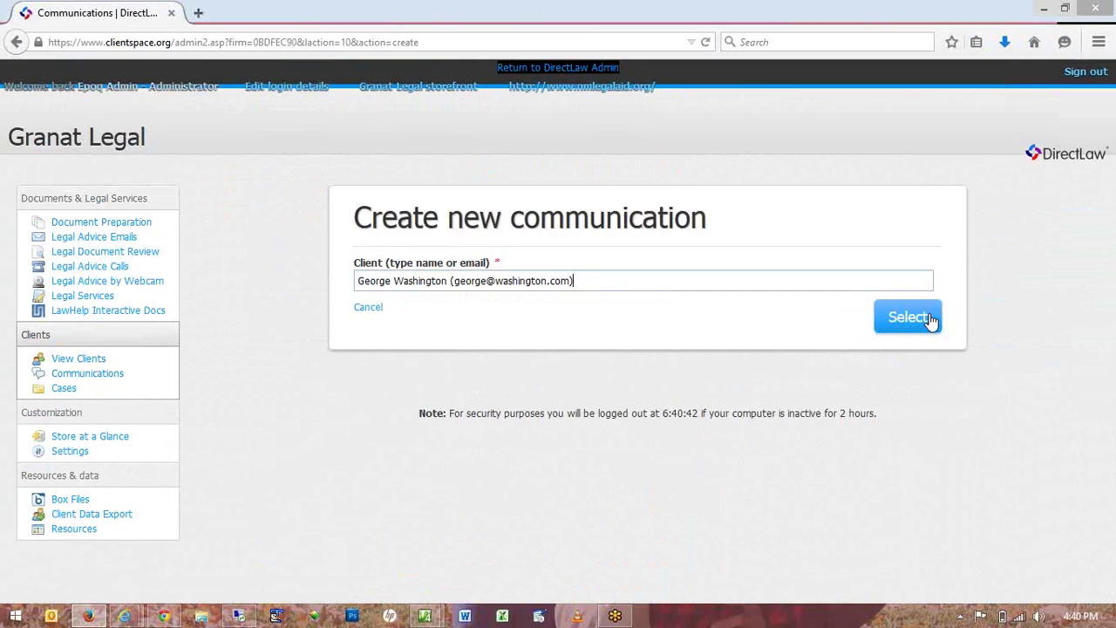
pyautogui.click(930, 321)
# Send the message 'Your Will': 'We need to go over your beneficiaries.' and return to View clients.
pyautogui.click(182, 240)
pyautogui.write('Your ')
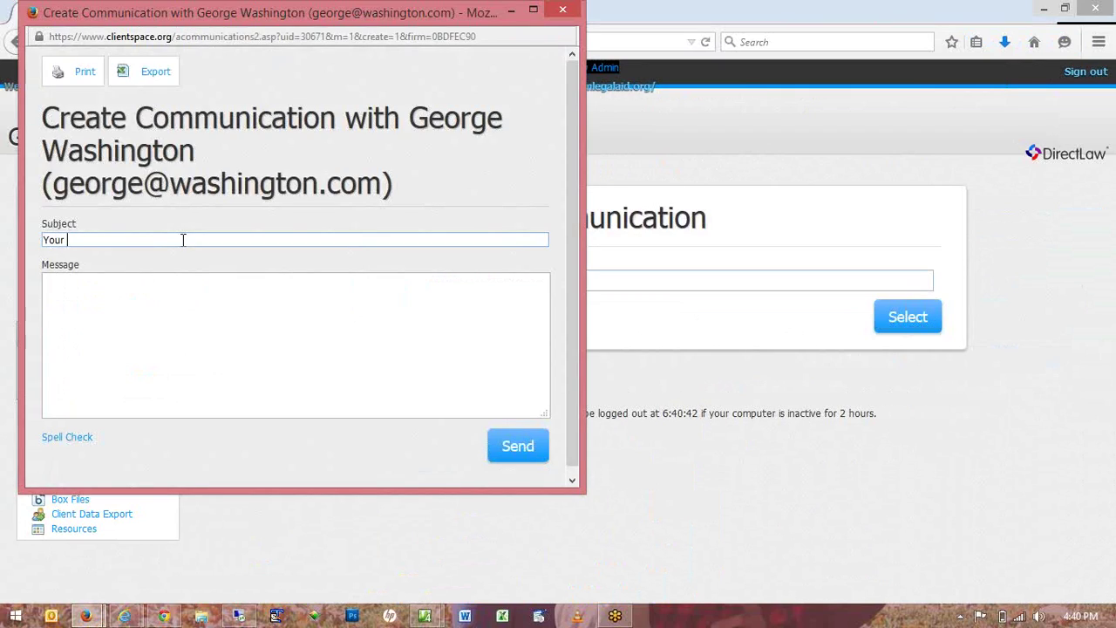
pyautogui.write('Will')
pyautogui.press('Tab')
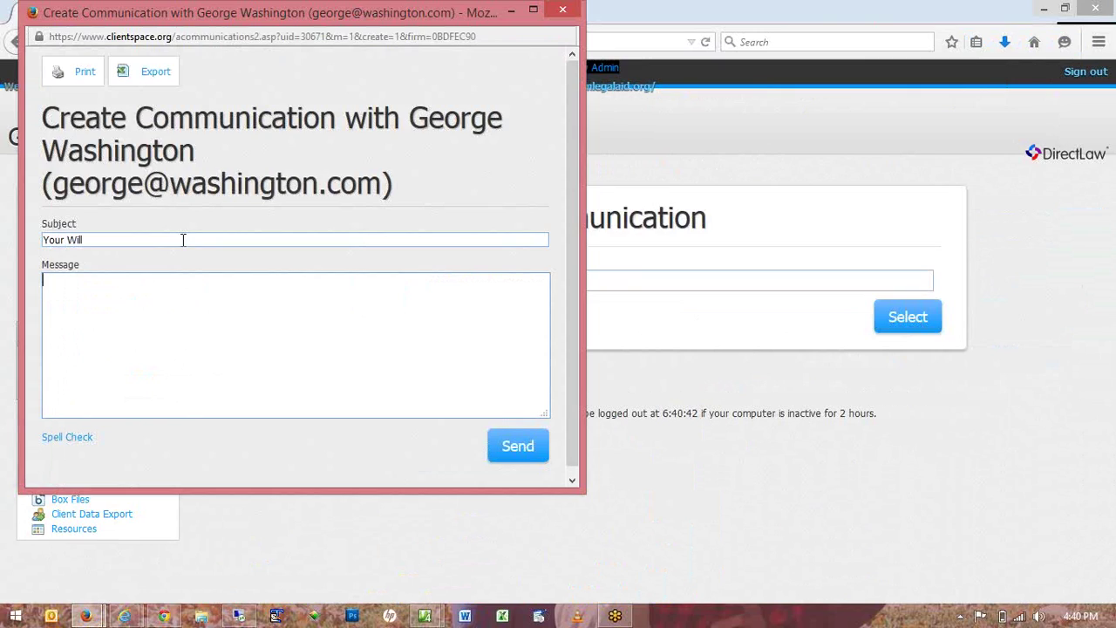
pyautogui.write('We need to go over your bene')
pyautogui.press('BackSpace')
pyautogui.press('BackSpace')
pyautogui.write('eneficia')
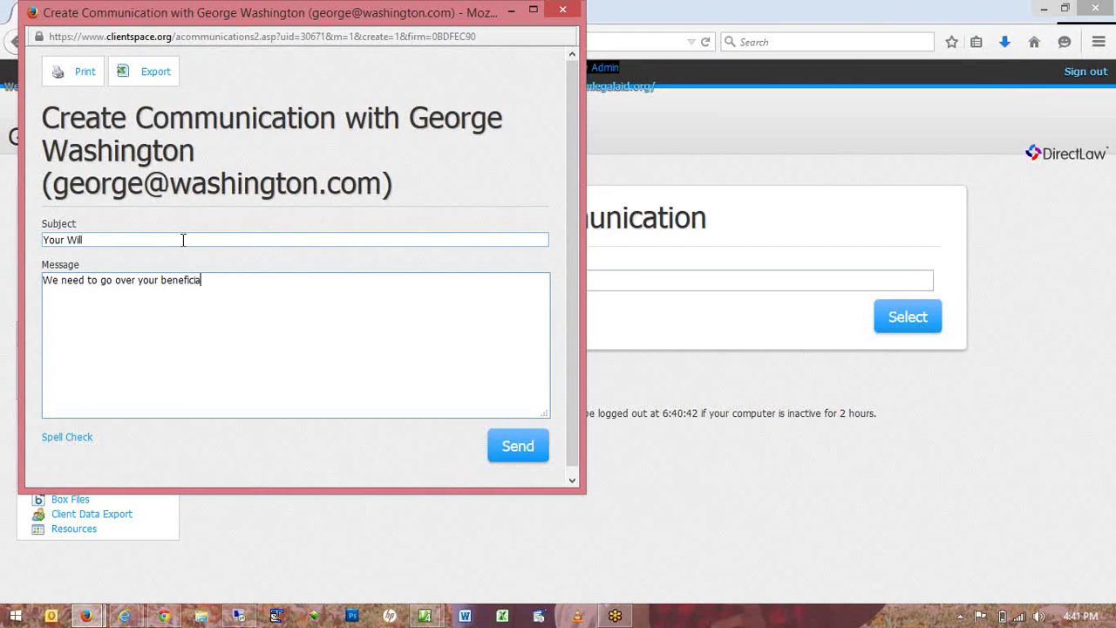
pyautogui.write('ries.')
pyautogui.click(545, 445)
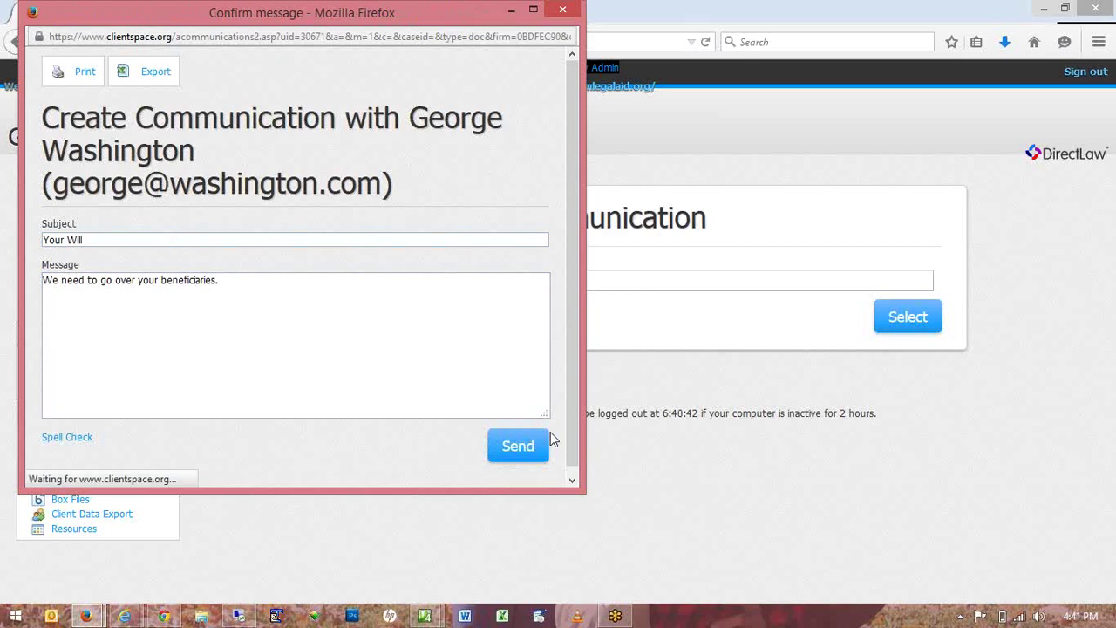
pyautogui.click(532, 232)
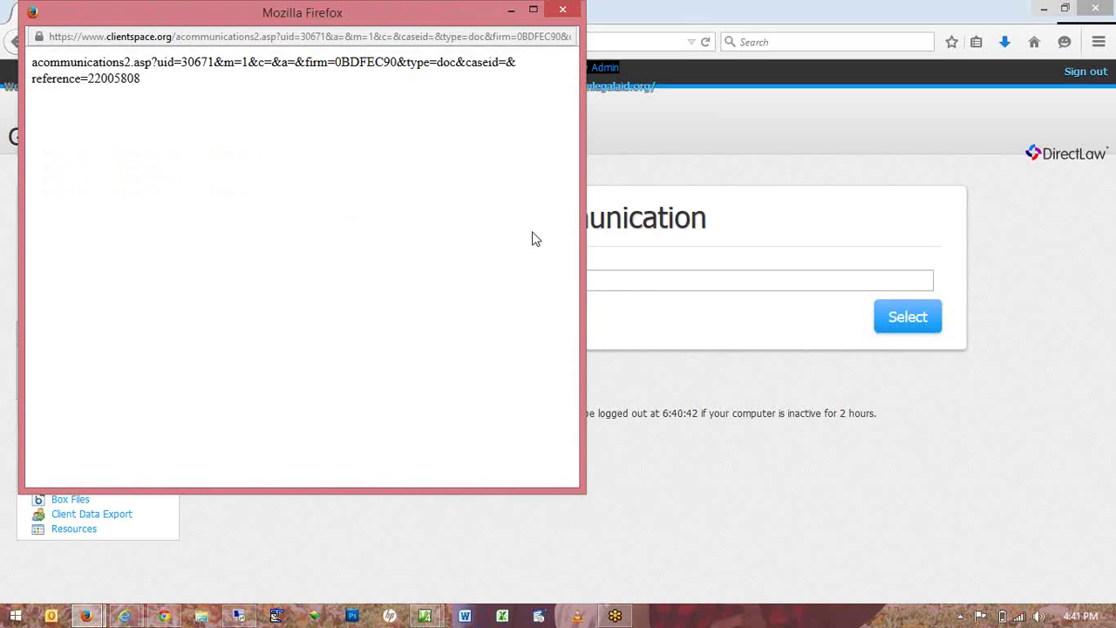
pyautogui.click(562, 11)
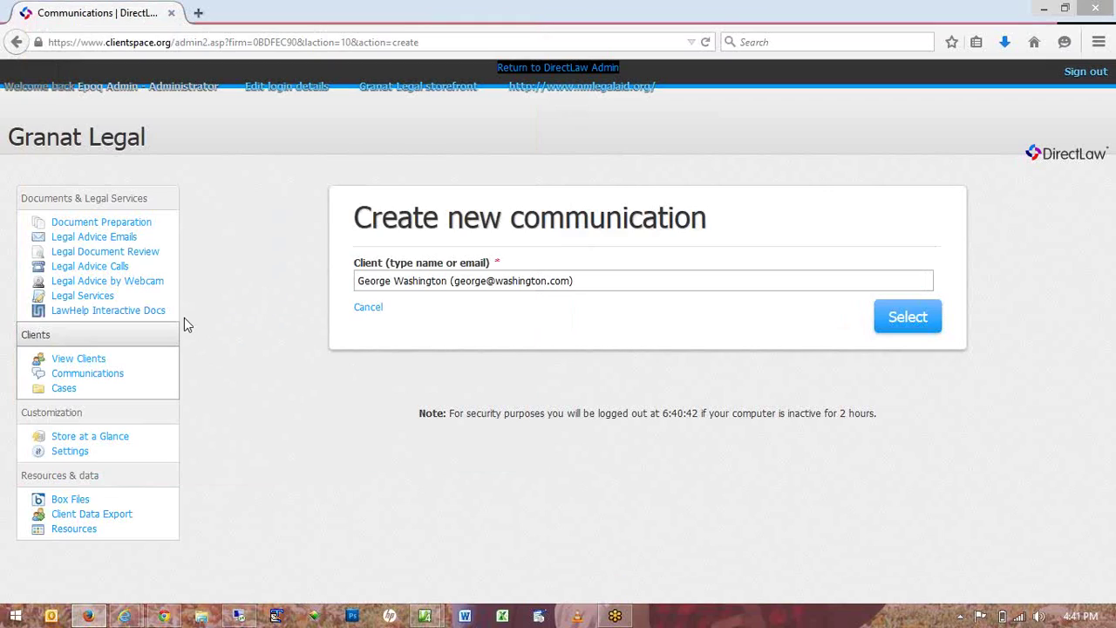
pyautogui.click(97, 361)
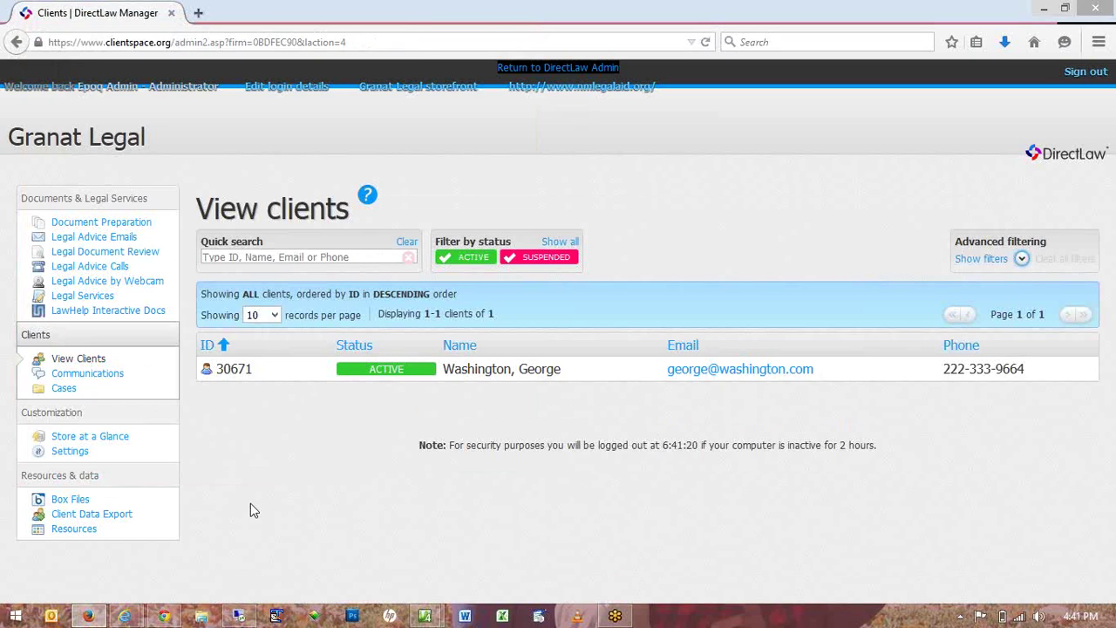
# In the refreshed client portal, open the firm's message thread under Collaboration.
pyautogui.hotkey('alt', 'Tab')
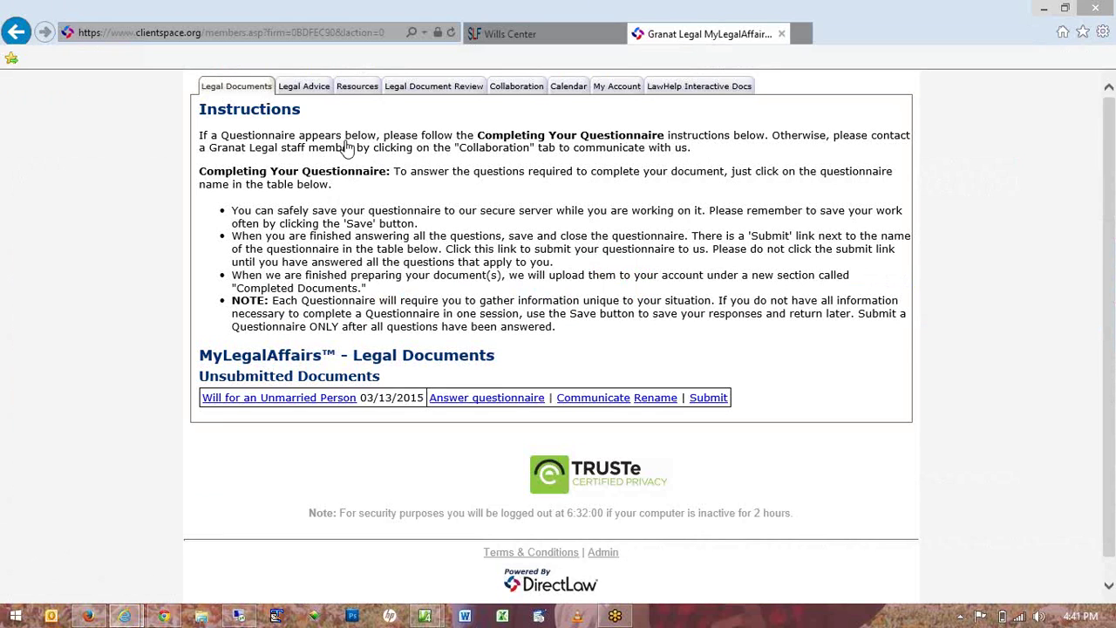
pyautogui.click(451, 33)
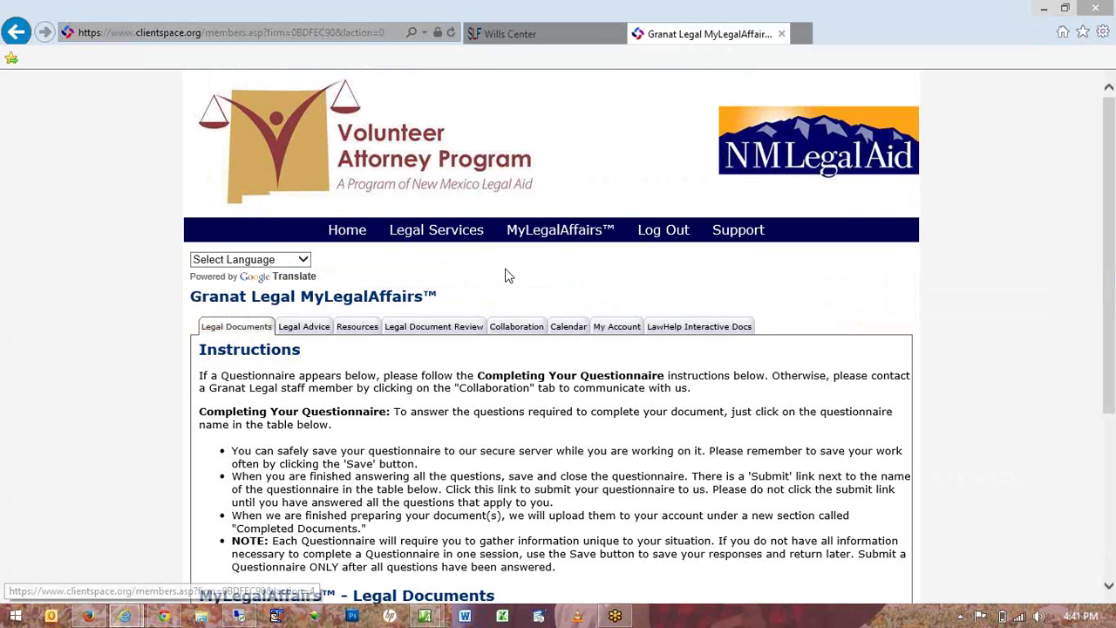
pyautogui.scroll(-1, 510, 275)
pyautogui.click(507, 247)
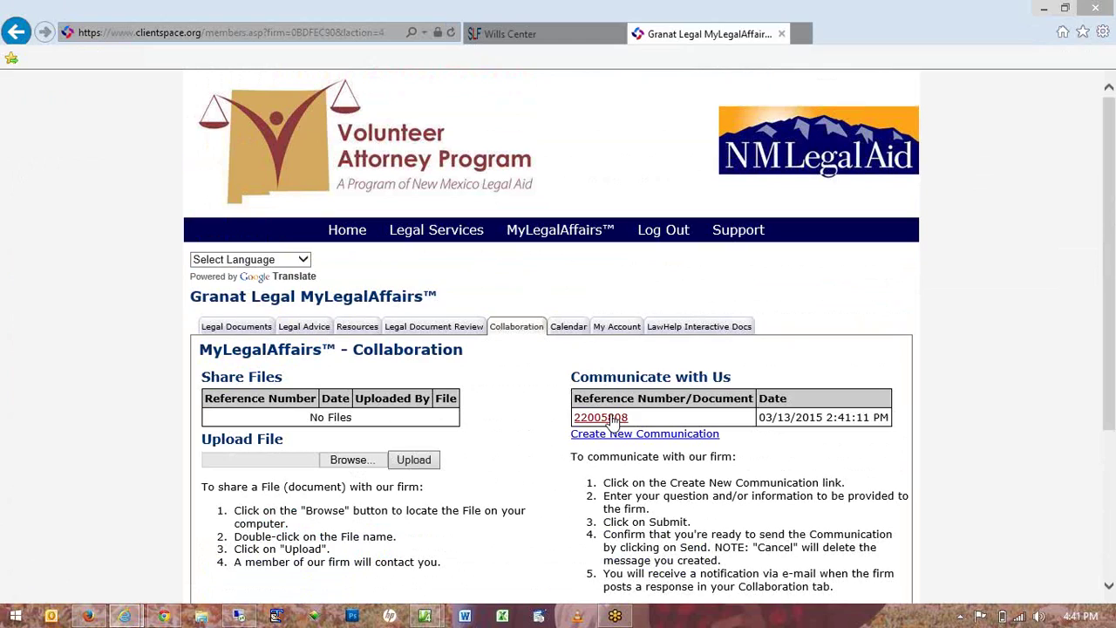
pyautogui.click(614, 418)
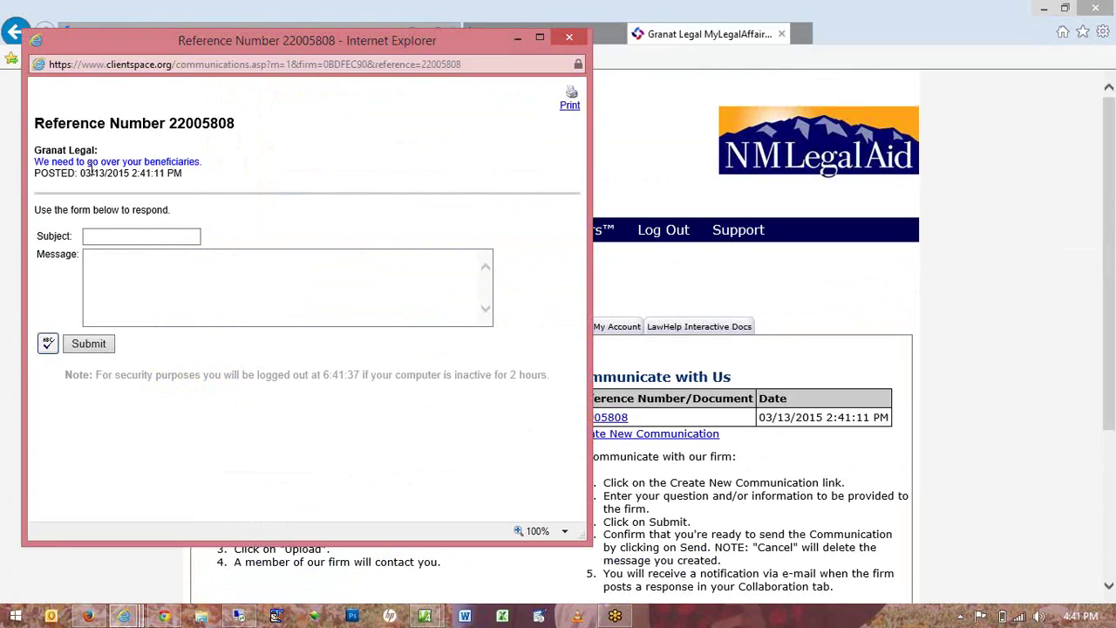
# Reply with subject 'OK' and message 'Let's do it. Name the time and place.'.
pyautogui.click(143, 235)
pyautogui.write('OK')
pyautogui.press('Tab')
pyautogui.write("Let's do")
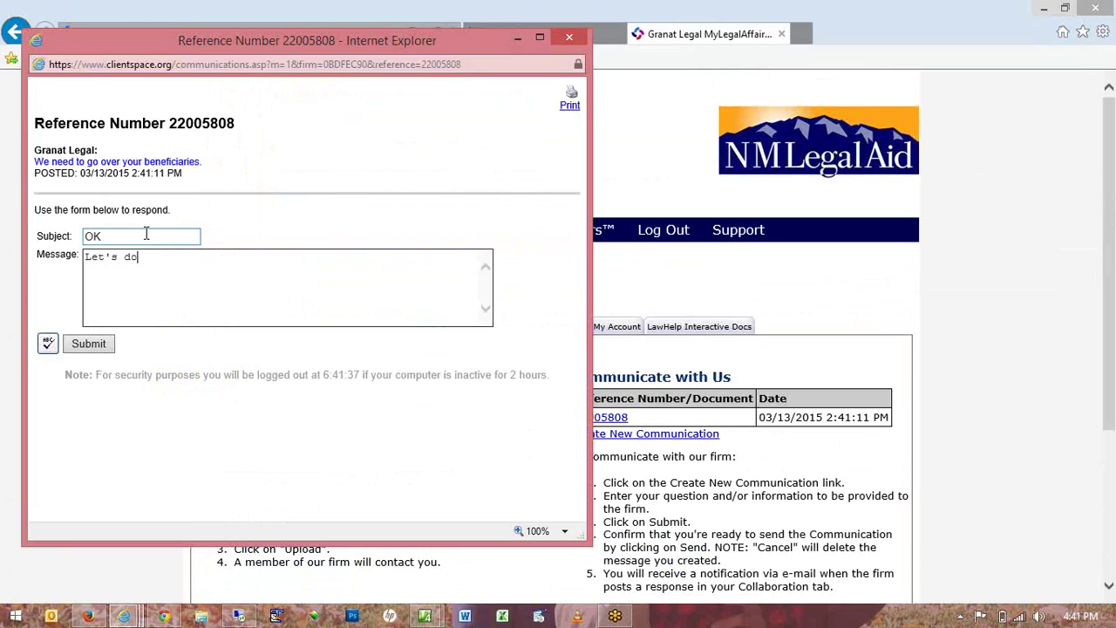
pyautogui.write(' it. Name the time and place.')
pyautogui.click(89, 344)
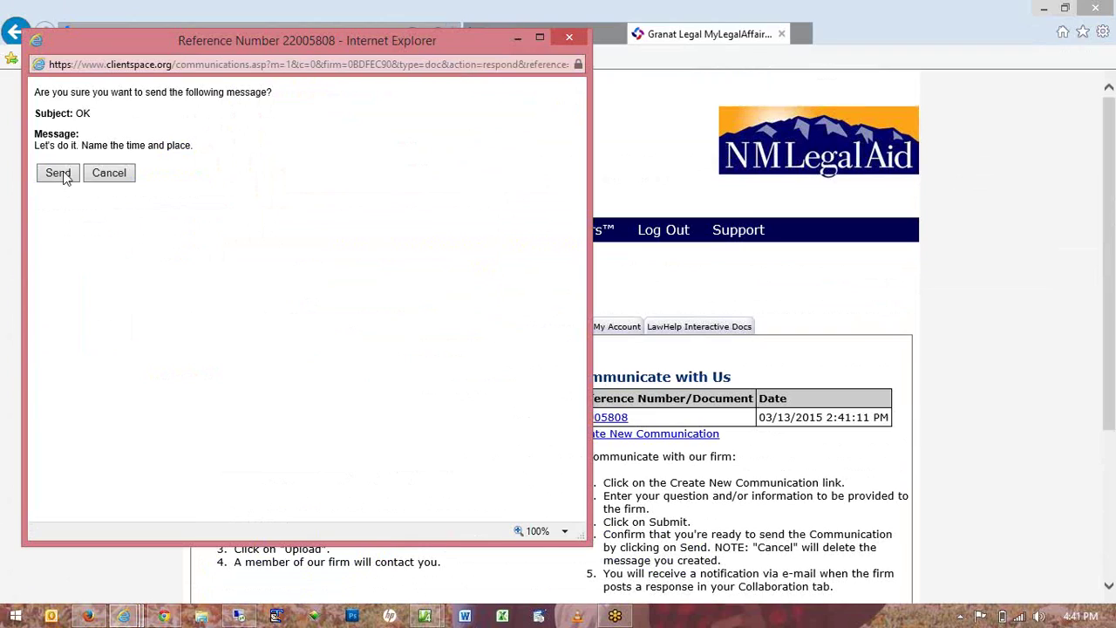
pyautogui.click(60, 173)
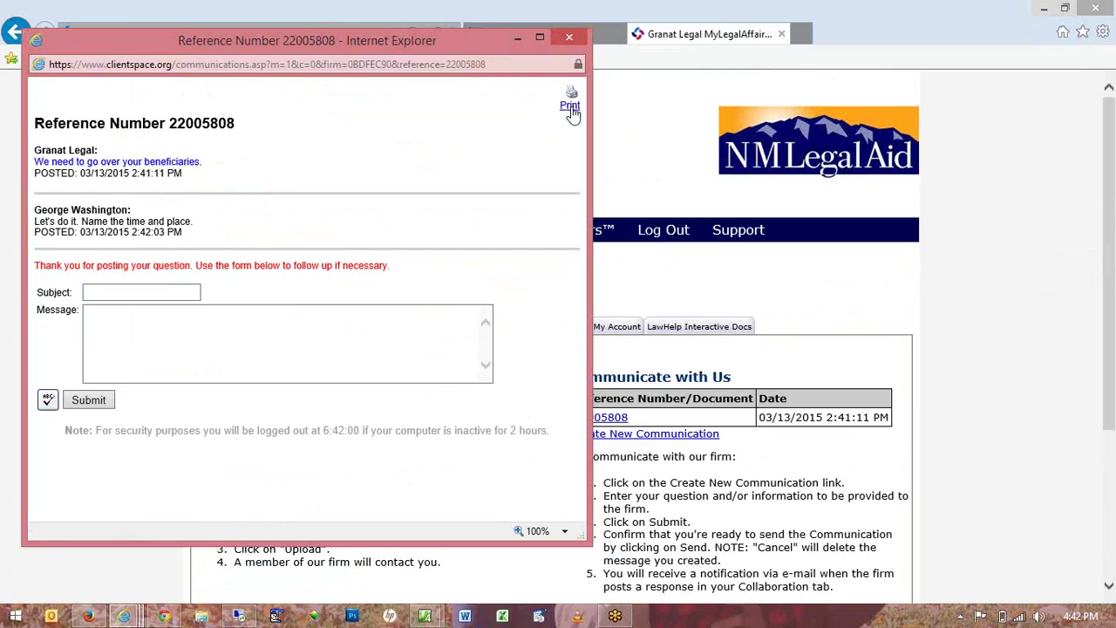
pyautogui.click(569, 36)
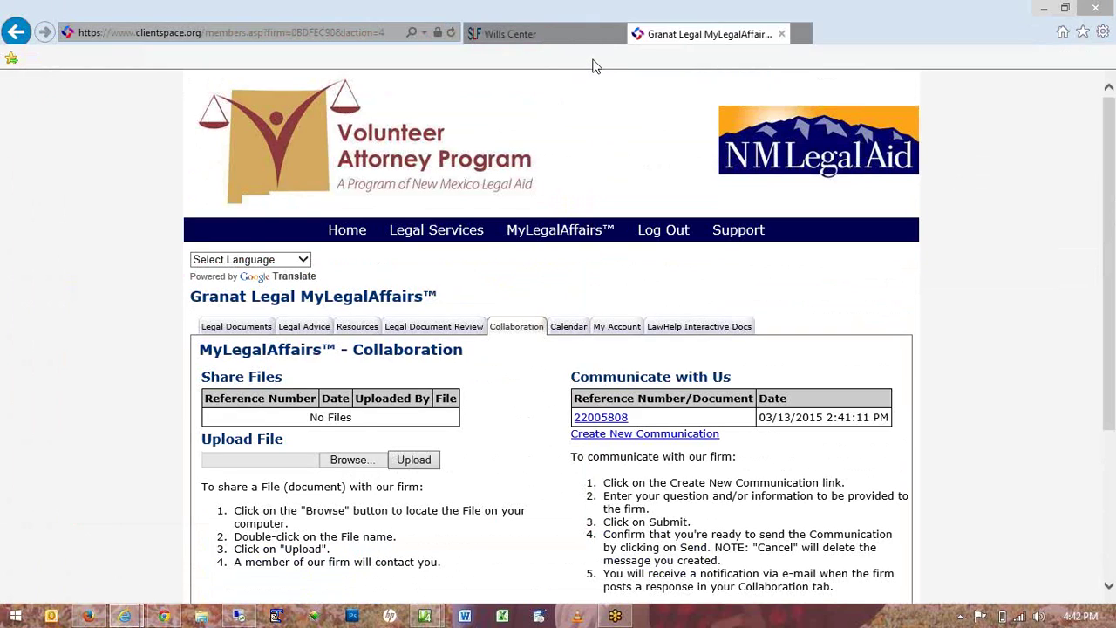
# Back in DirectLaw Manager, review the Your Will thread in Communications, now showing the client's reply.
pyautogui.hotkey('alt', 'Tab')
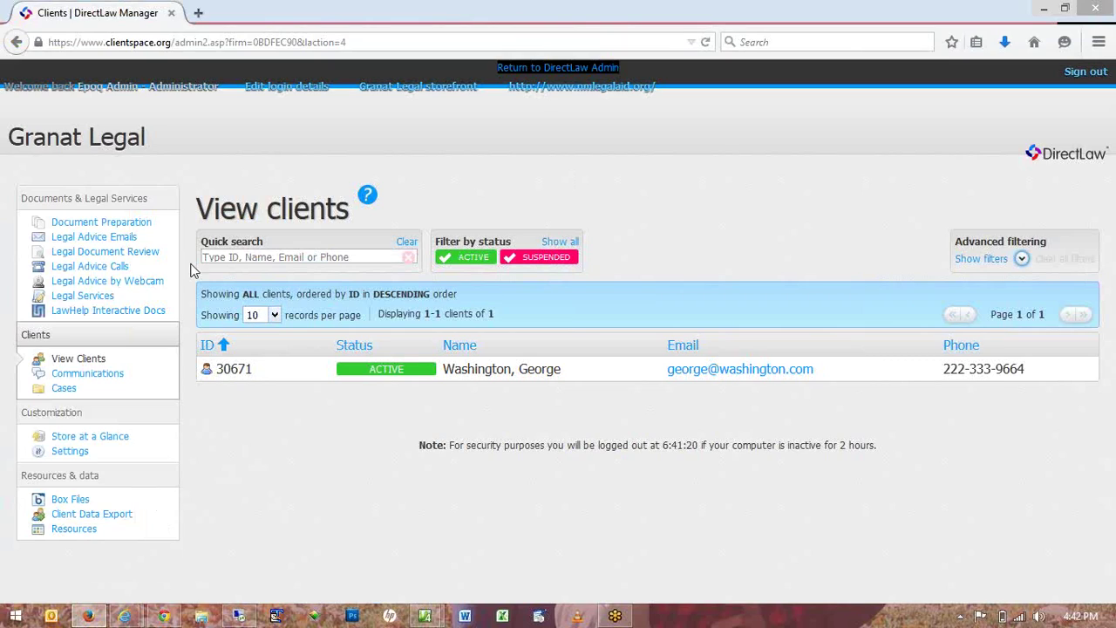
pyautogui.click(127, 251)
pyautogui.click(96, 375)
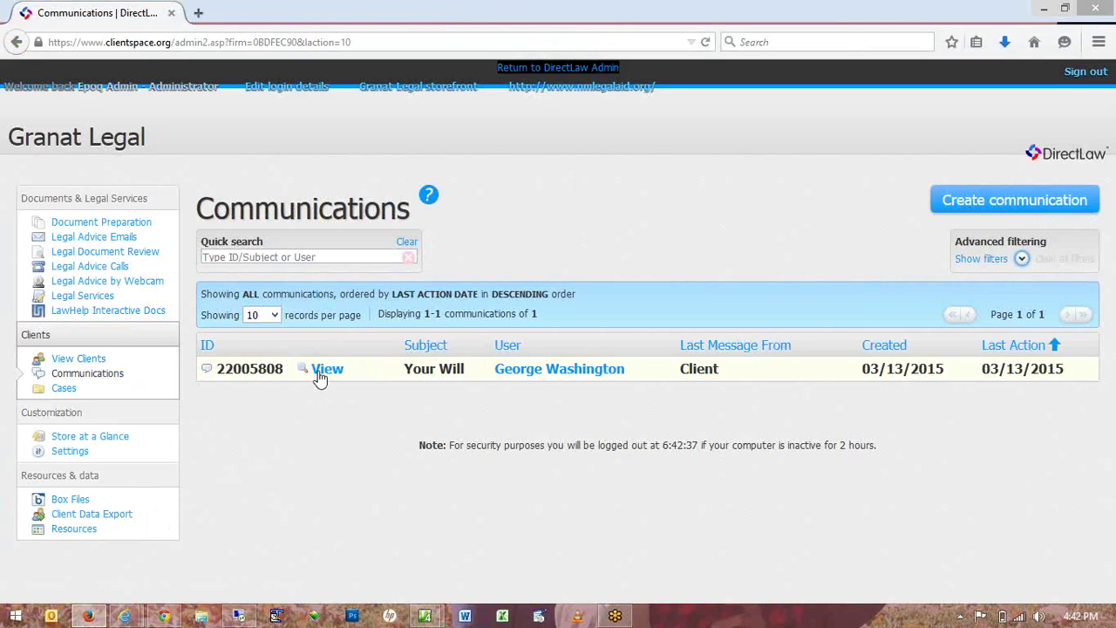
pyautogui.click(327, 369)
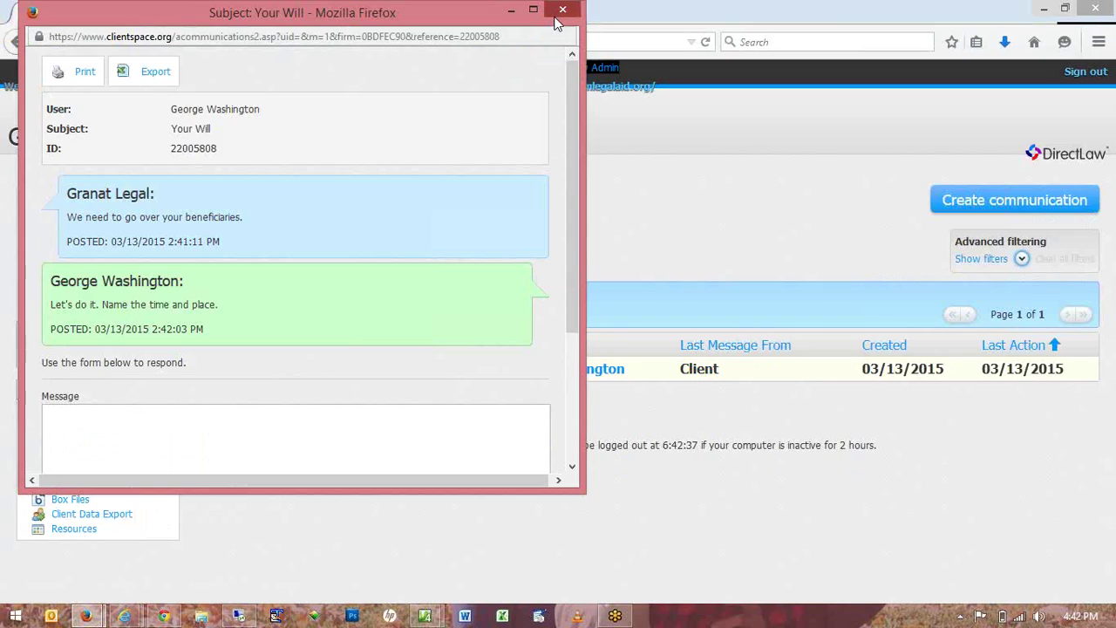
pyautogui.click(560, 12)
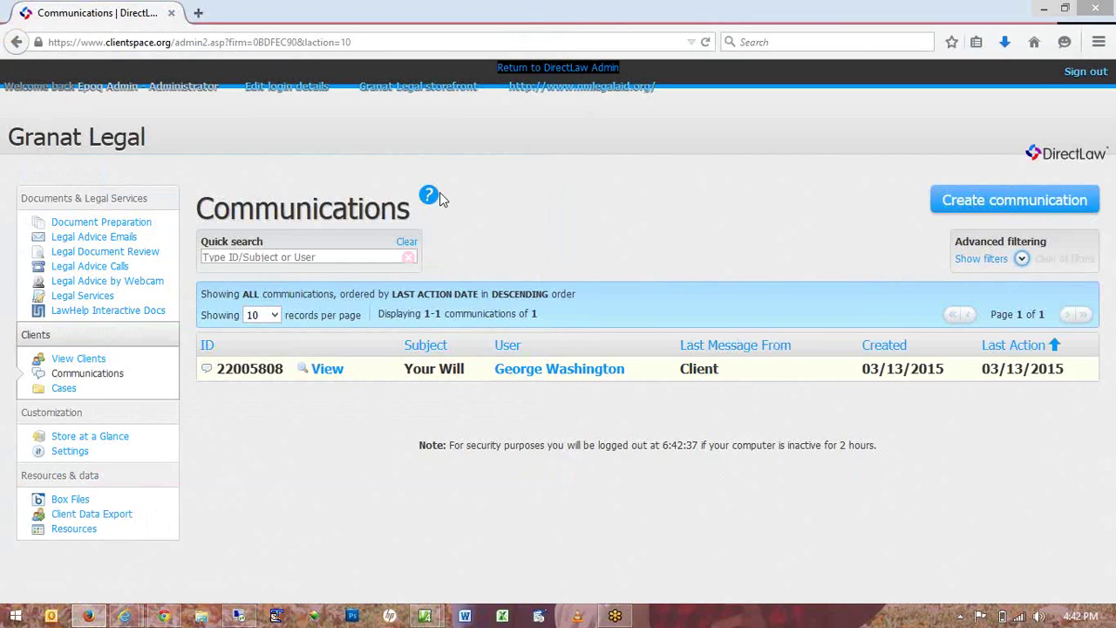
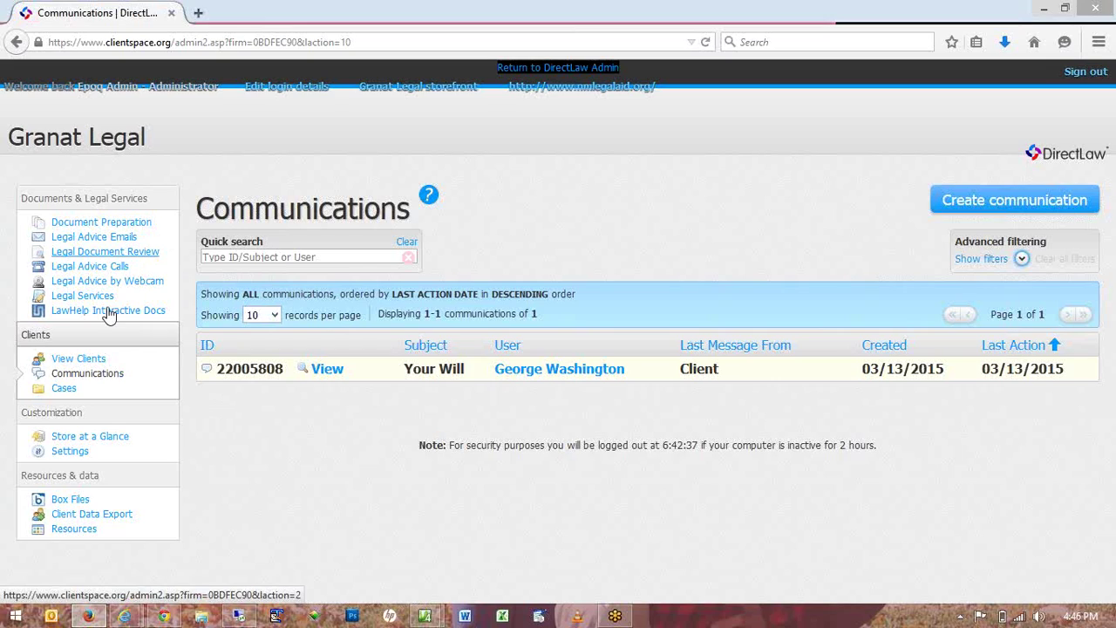
# Add the estate-planning template Advance Directive - New Mexico to the client, then open it from Document Preparation.
pyautogui.click(79, 359)
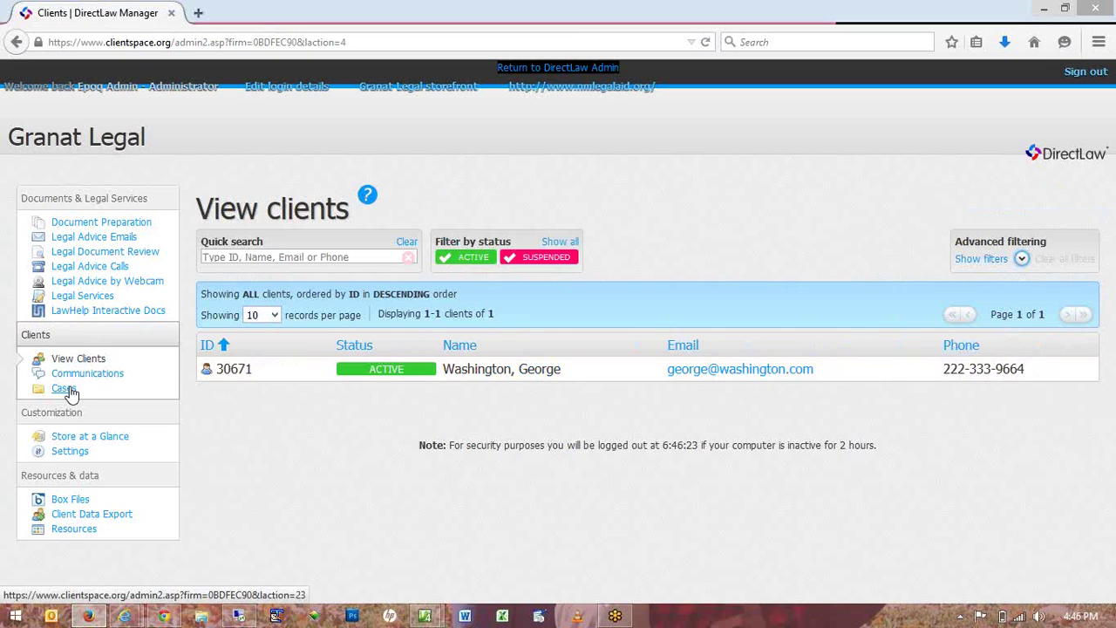
pyautogui.click(322, 370)
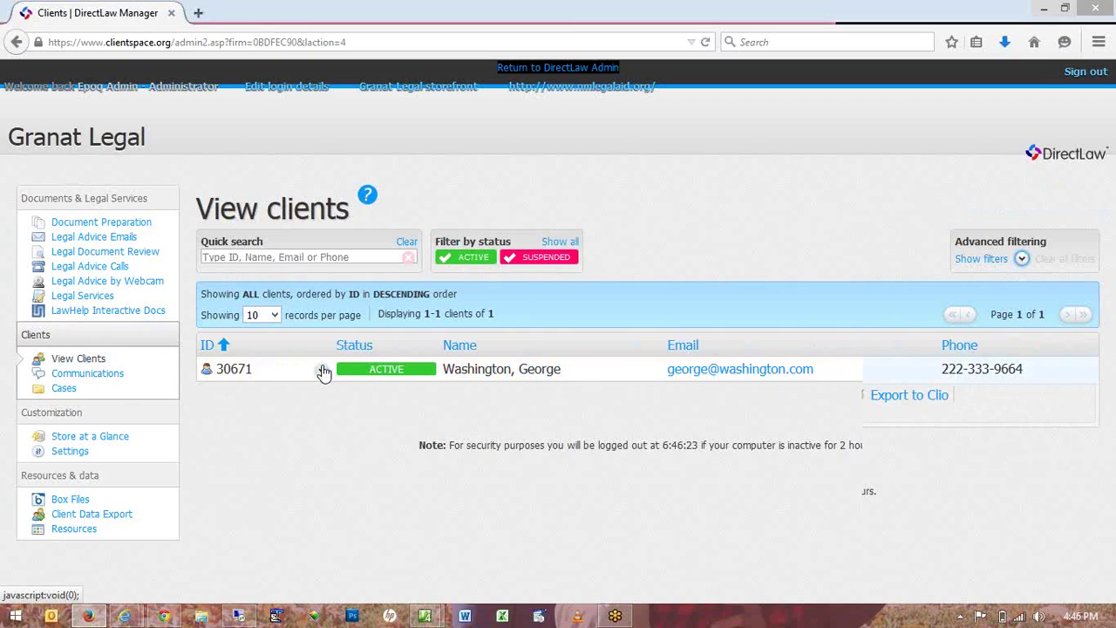
pyautogui.click(528, 398)
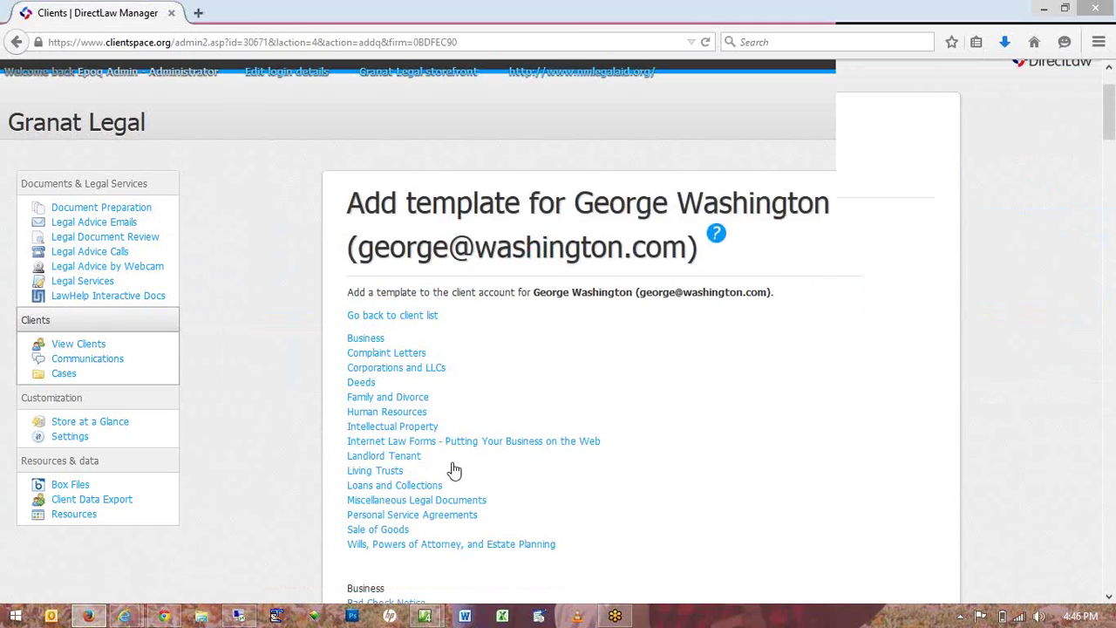
pyautogui.click(451, 543)
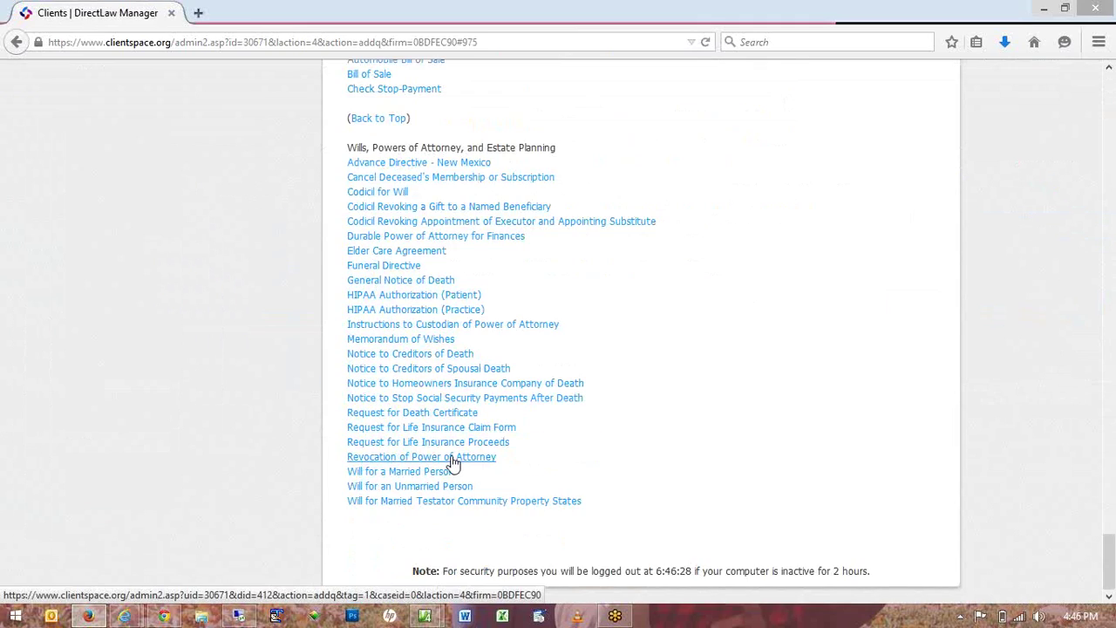
pyautogui.click(413, 168)
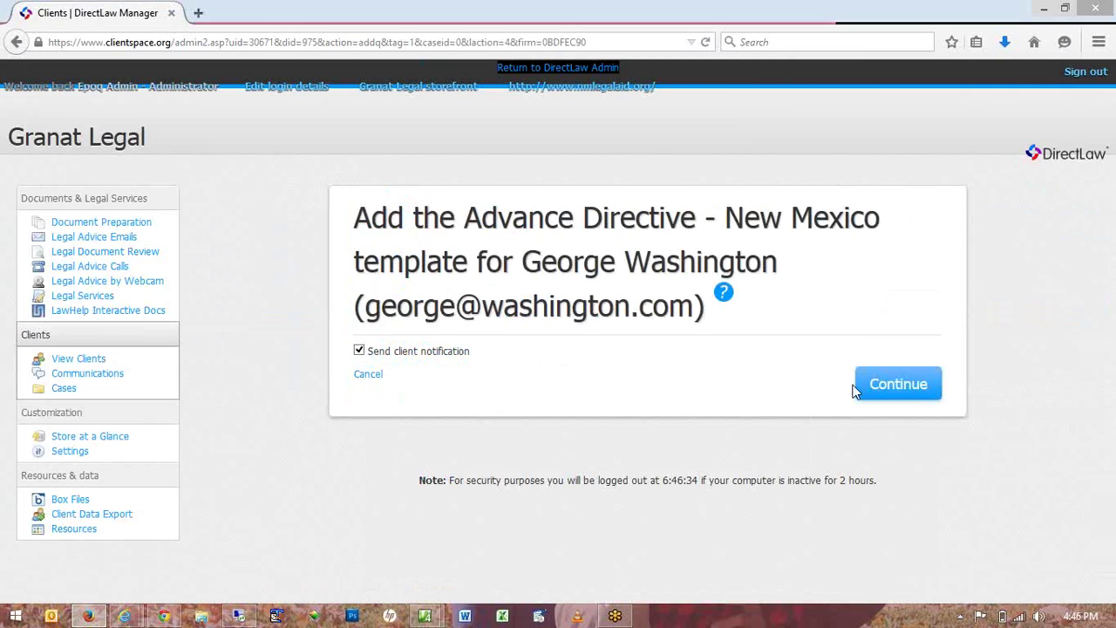
pyautogui.click(860, 387)
pyautogui.click(728, 277)
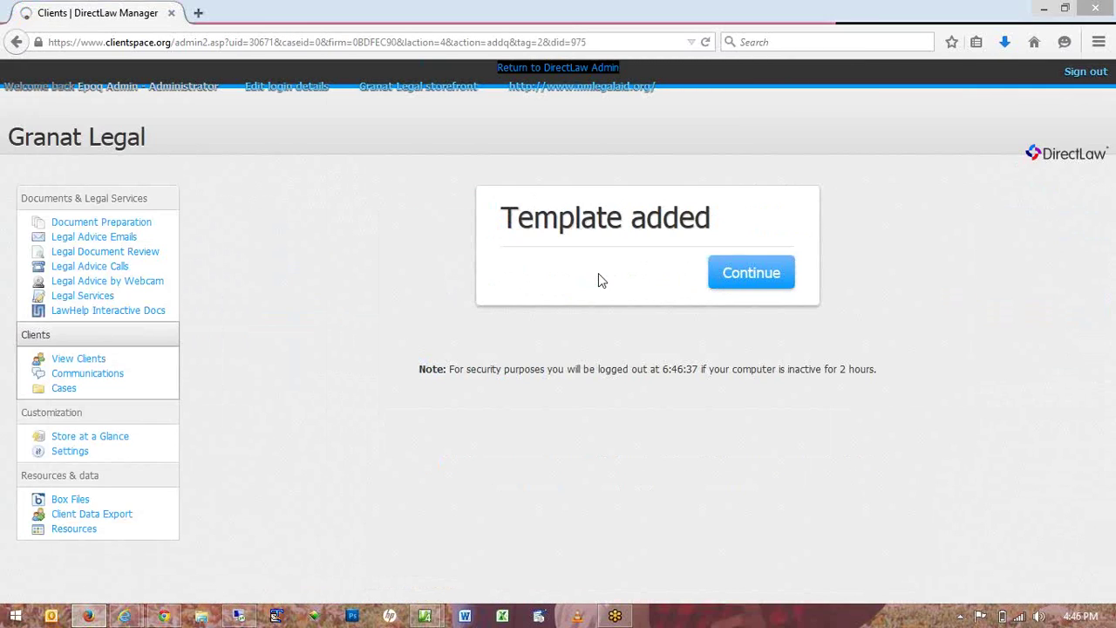
pyautogui.click(145, 225)
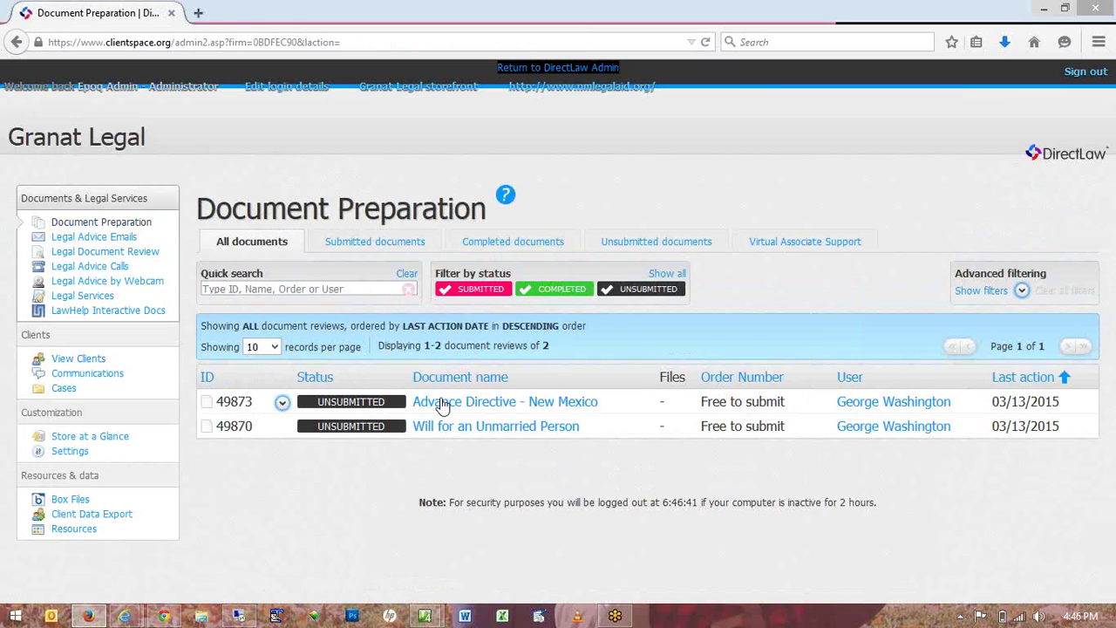
pyautogui.click(441, 403)
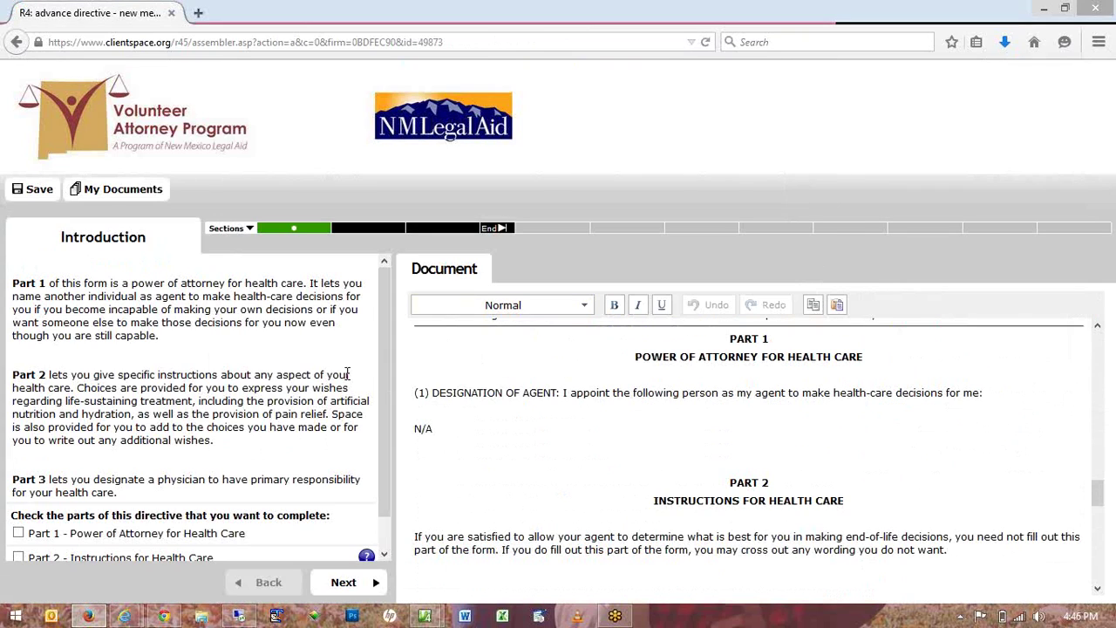
# Include Part 1 Power of Attorney, Part 2 Health Care Instructions and Part 3 Primary Physician.
pyautogui.scroll(-1, 206, 426)
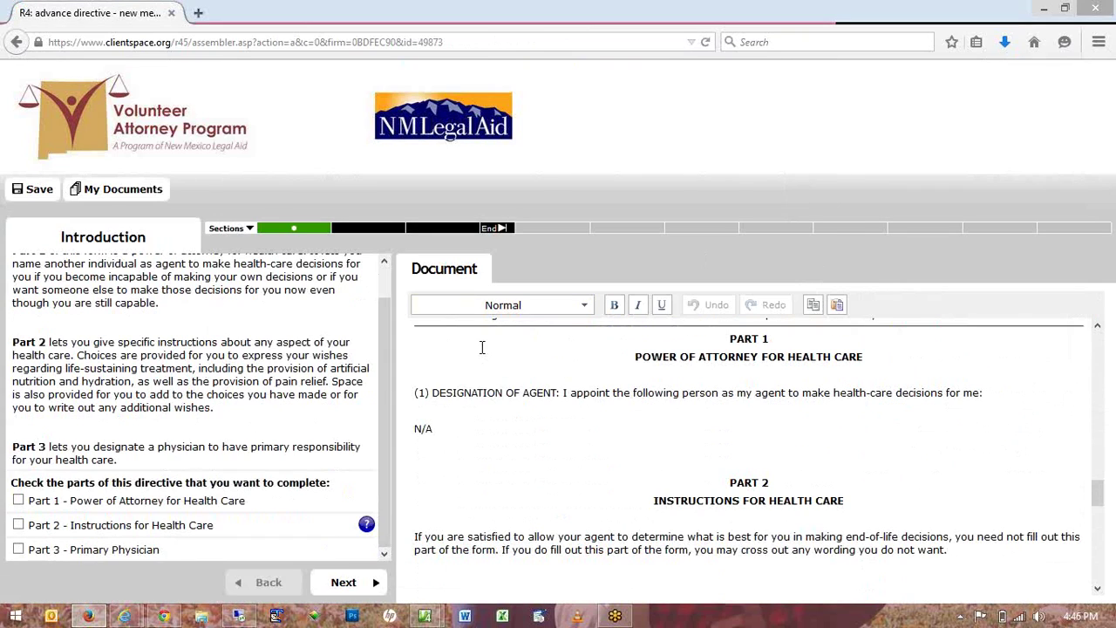
pyautogui.scroll(1, 118, 391)
pyautogui.scroll(-1, 118, 390)
pyautogui.click(18, 500)
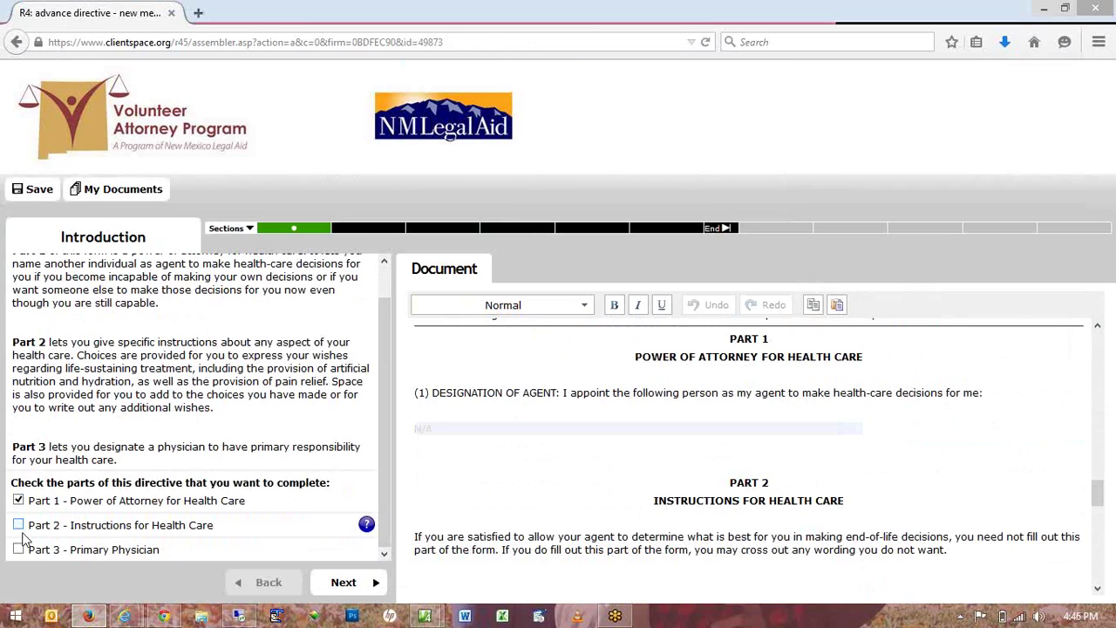
pyautogui.click(19, 523)
pyautogui.click(18, 550)
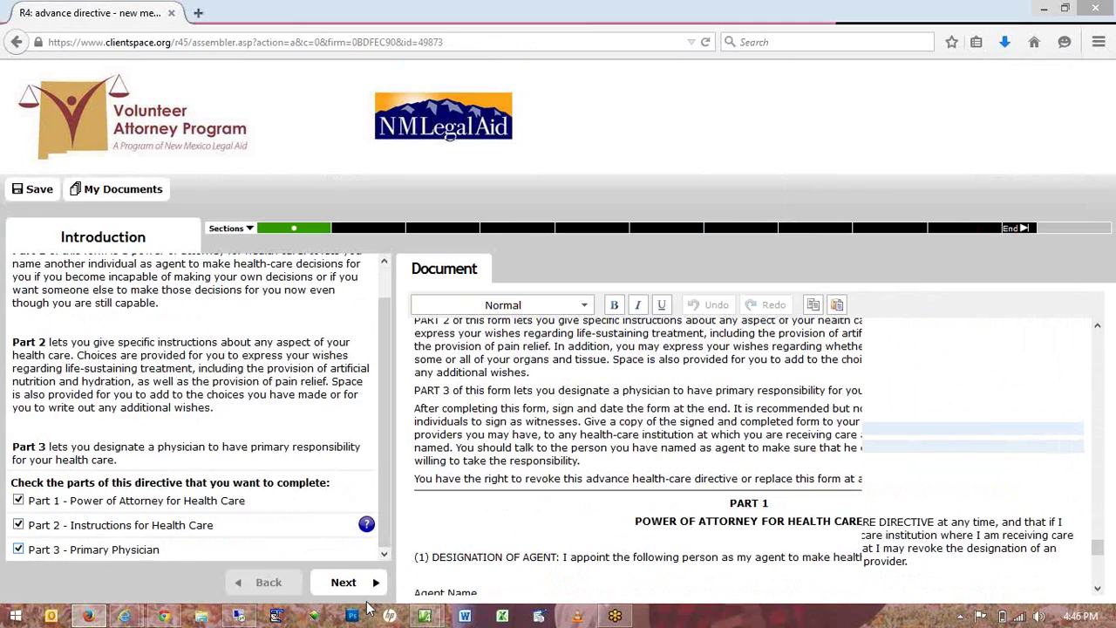
pyautogui.click(349, 582)
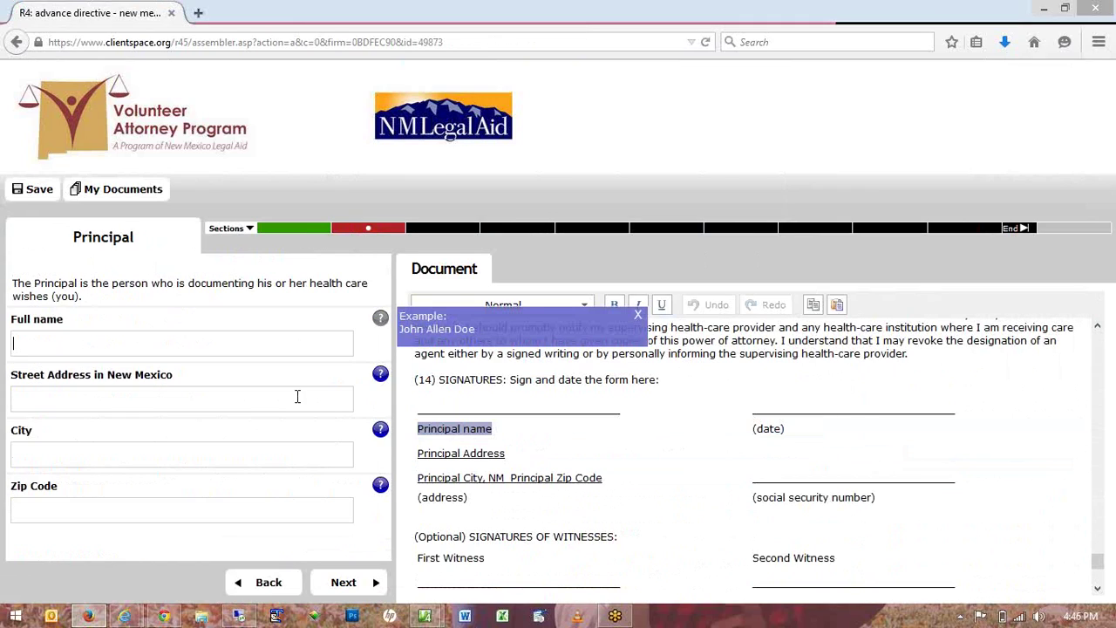
# Enter the principal's full name.
pyautogui.write('Goer')
pyautogui.press('BackSpace')
pyautogui.press('BackSpace')
pyautogui.press('BackSpace')
pyautogui.write('eorge Waw')
pyautogui.press('BackSpace')
pyautogui.write('shington')
# Fill in the principal's street address, city and zip code.
pyautogui.click(297, 397)
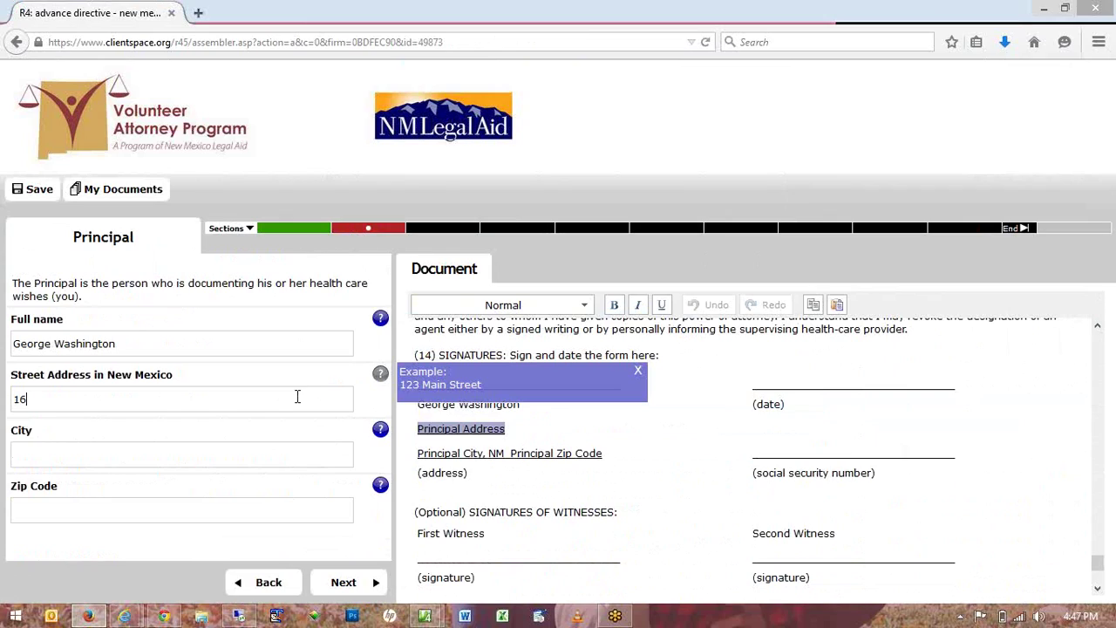
pyautogui.press('Tab')
pyautogui.write('Washn')
pyautogui.press('BackSpace')
pyautogui.write('ington')
pyautogui.press('Tab')
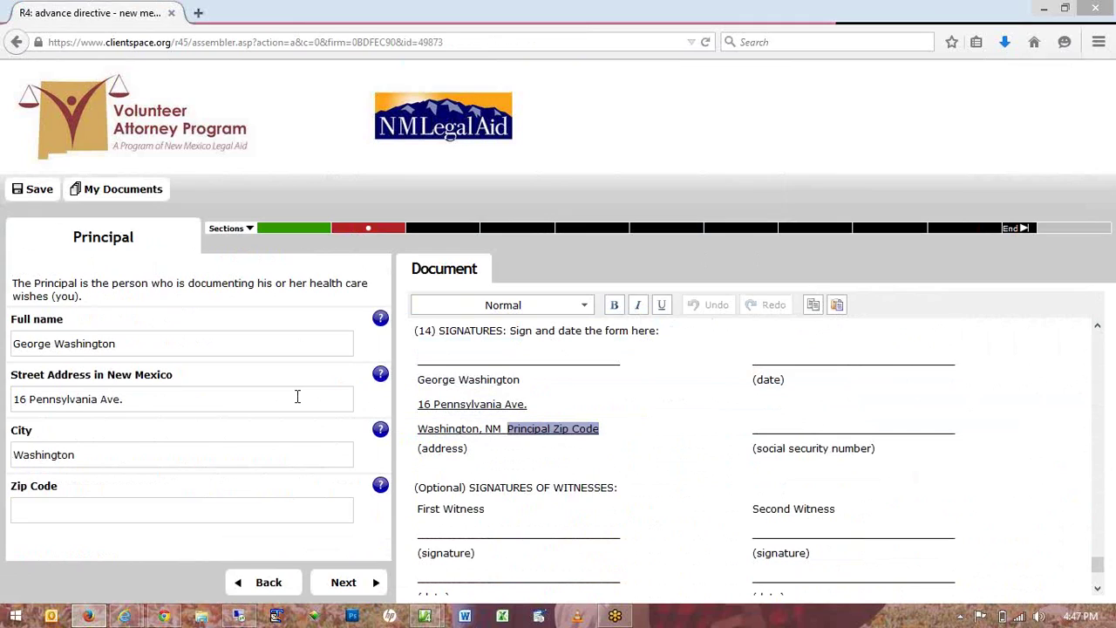
pyautogui.write('20202')
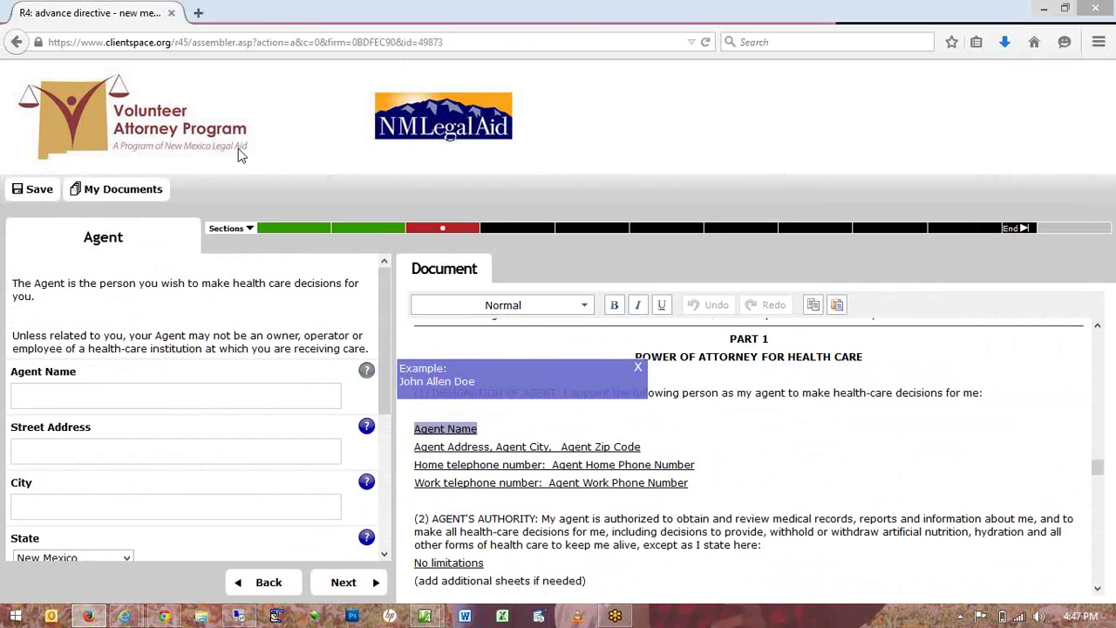
# Enter the agent's full name and accept the suggested street address and city.
pyautogui.write('Martha Washington')
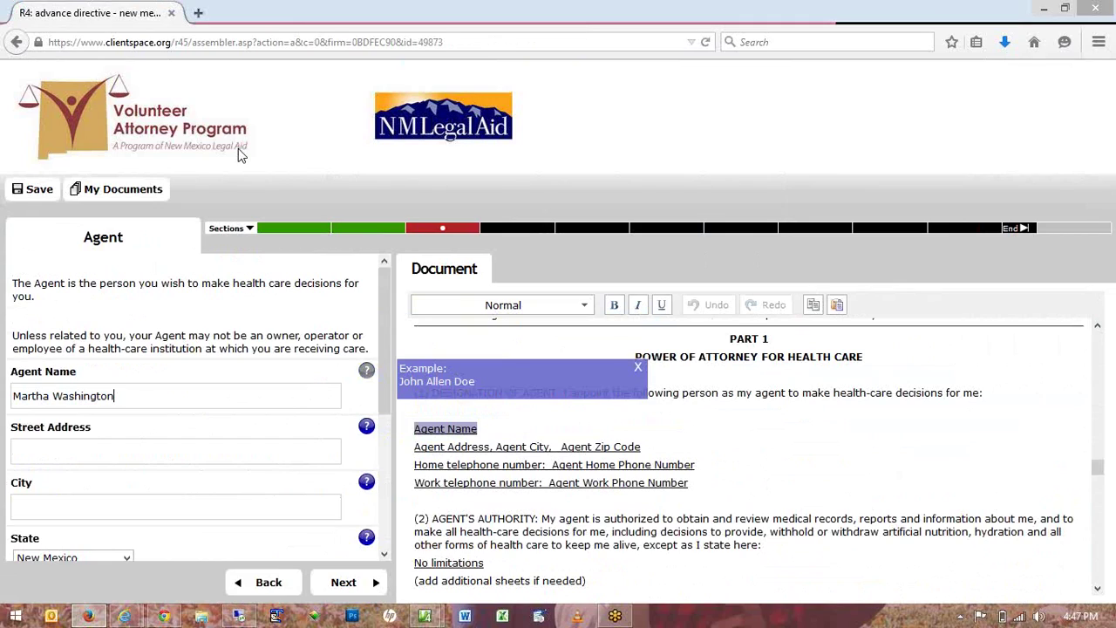
pyautogui.press('Tab')
pyautogui.write('1')
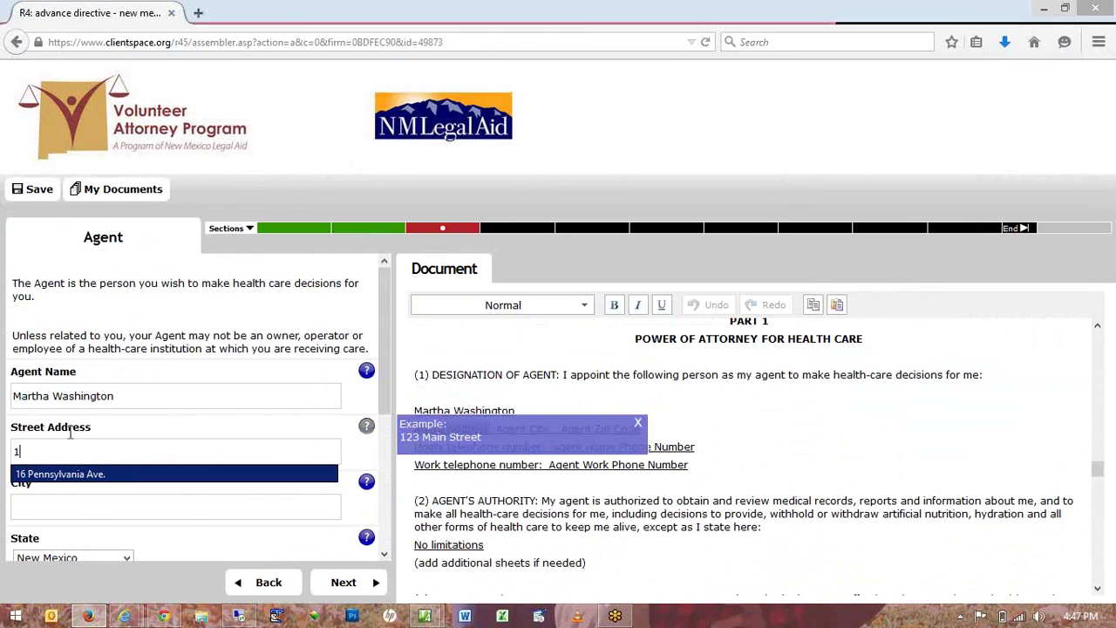
pyautogui.click(66, 476)
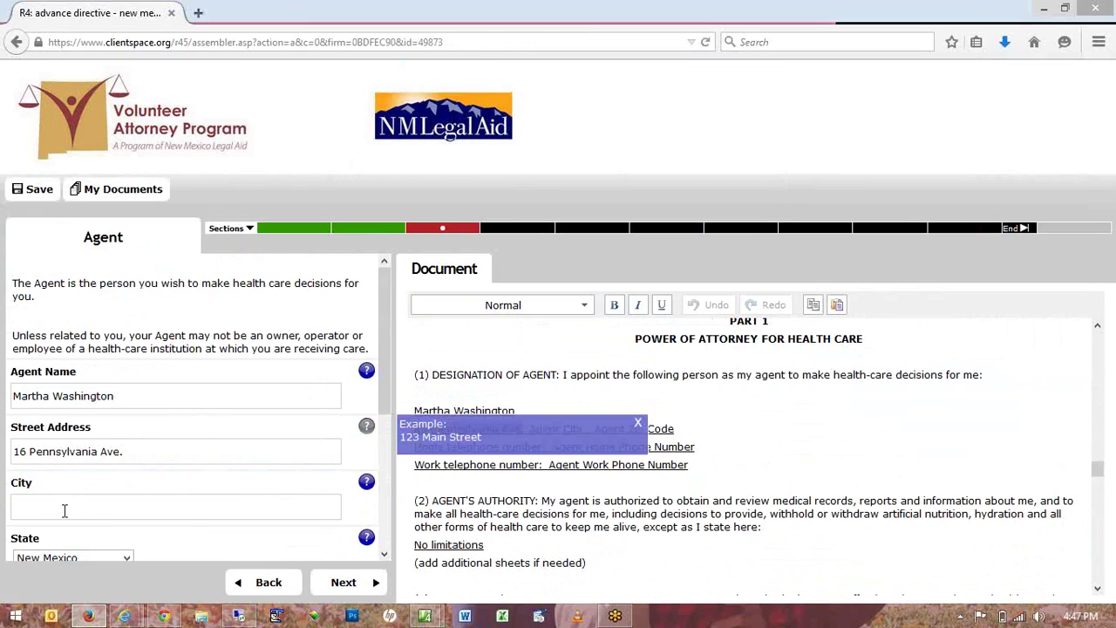
pyautogui.click(68, 509)
pyautogui.write('W')
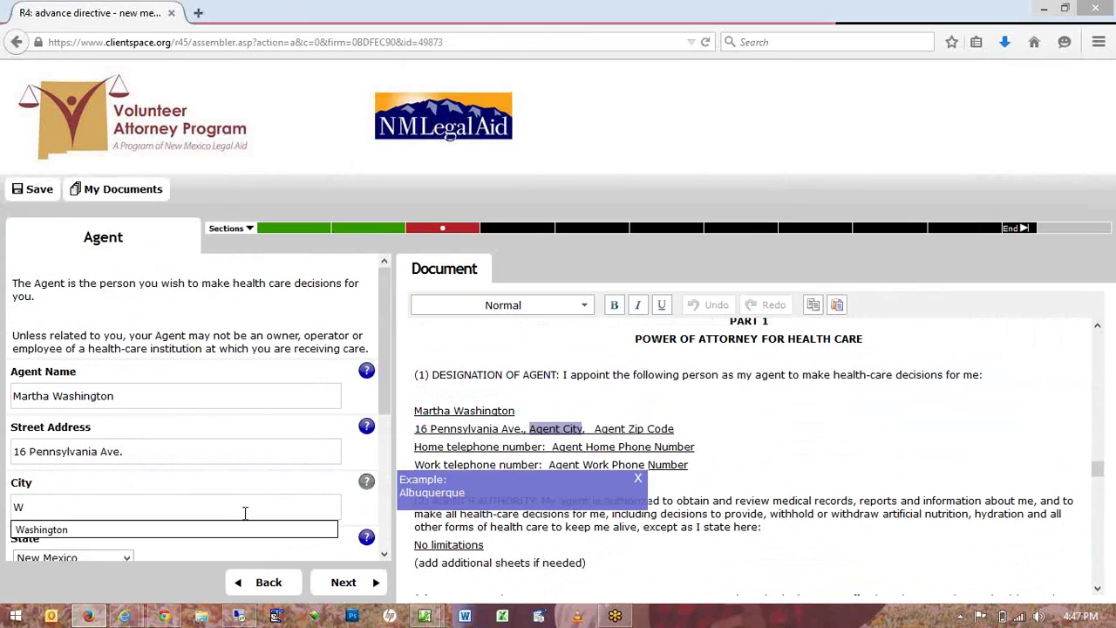
pyautogui.click(222, 543)
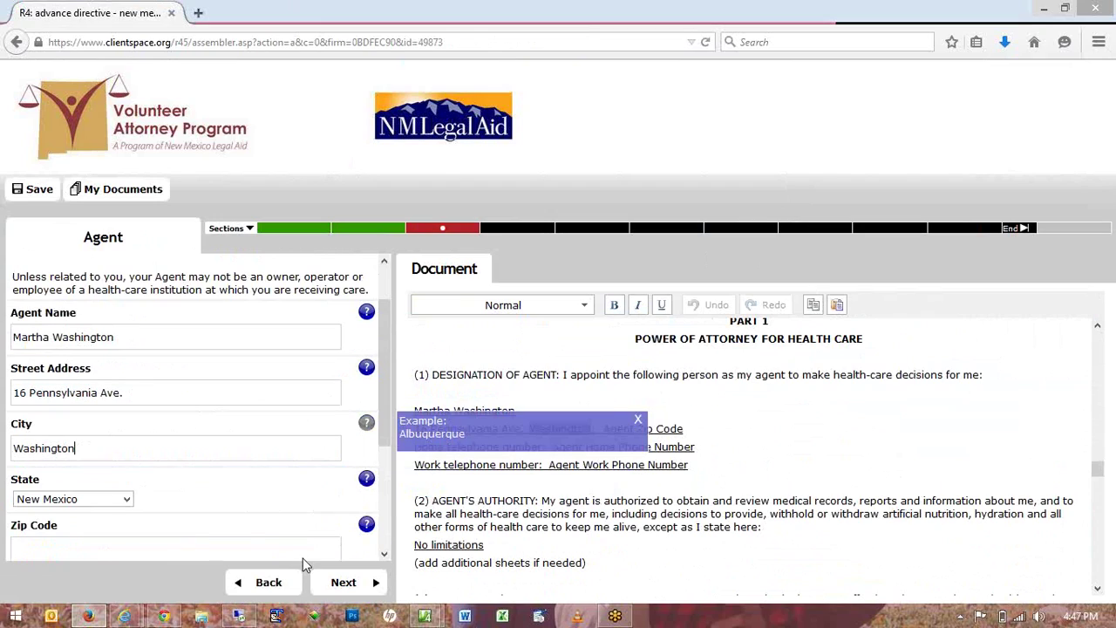
# Review the help notes for zip code, home phone, work phone and authority timing.
pyautogui.scroll(-3, 369, 438)
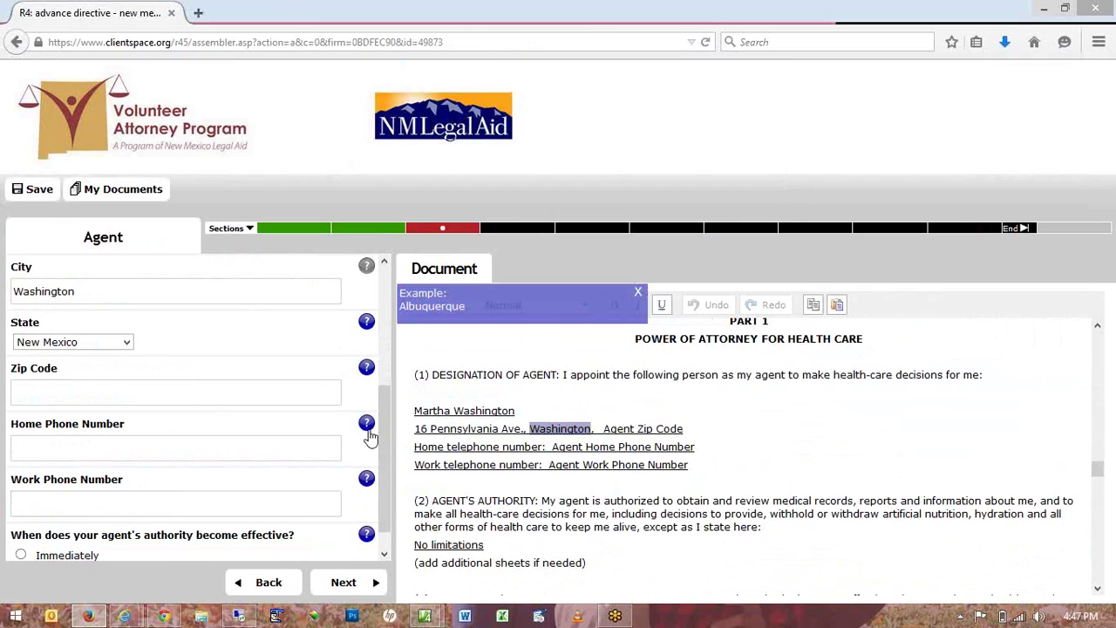
pyautogui.click(367, 370)
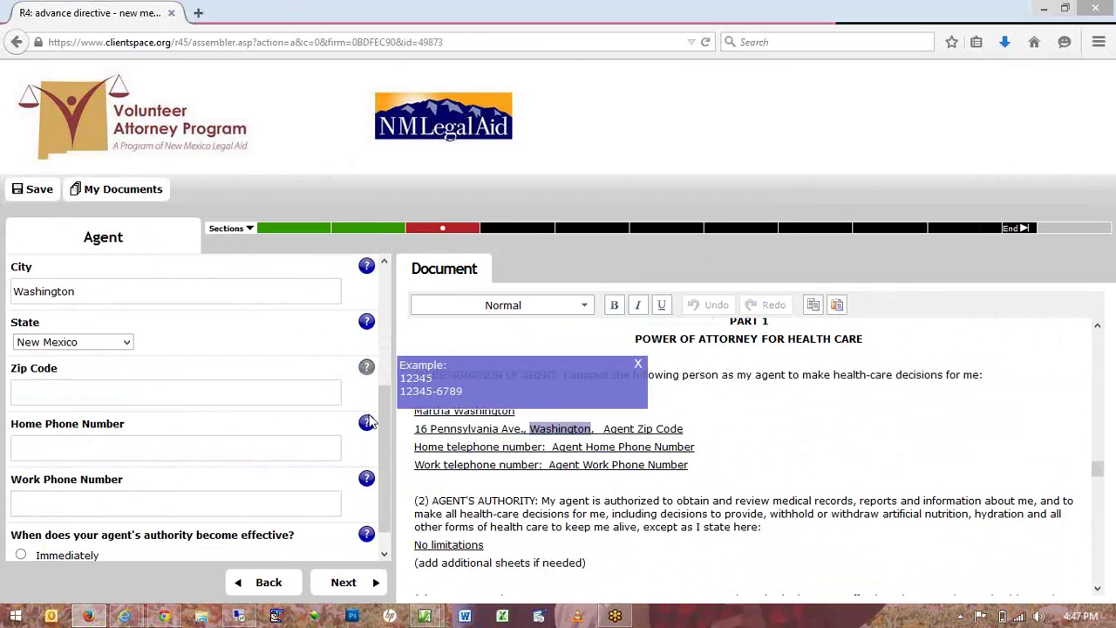
pyautogui.click(368, 431)
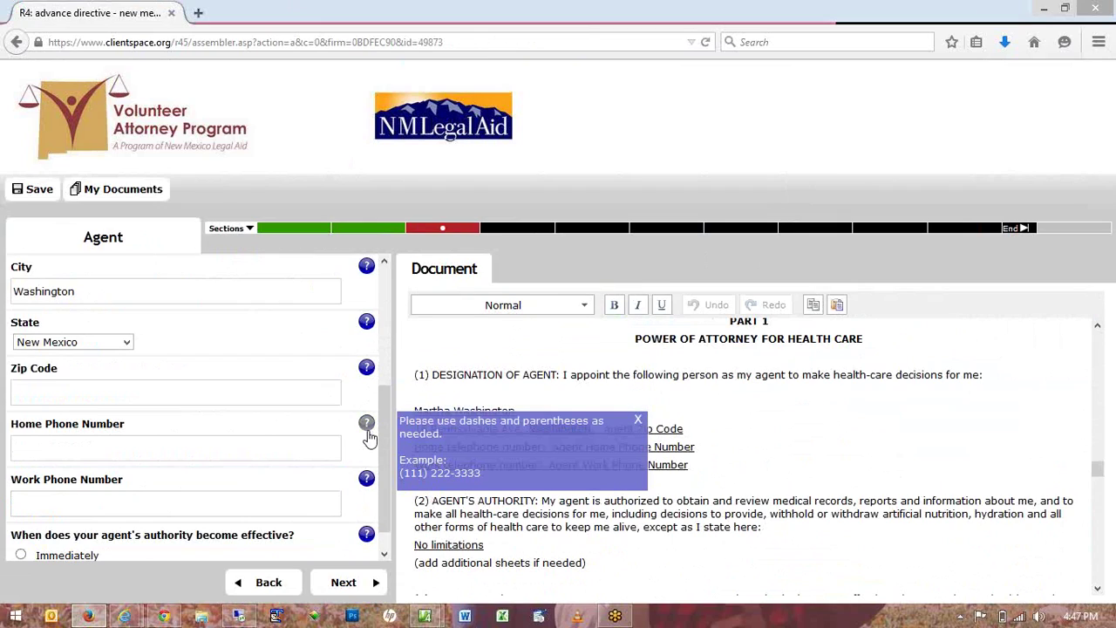
pyautogui.click(367, 479)
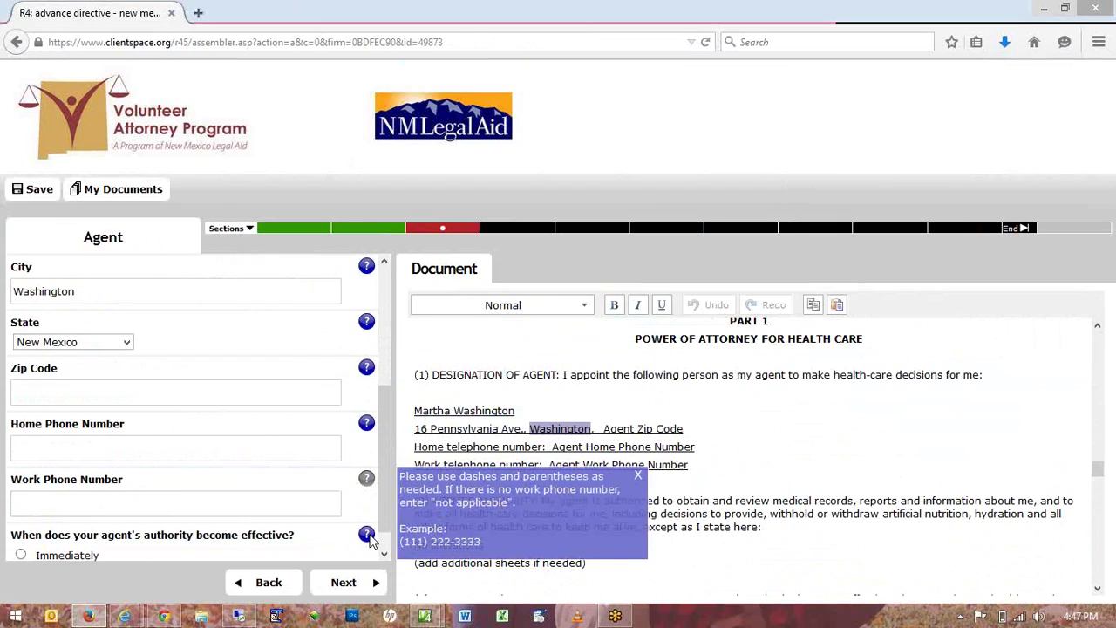
pyautogui.click(367, 534)
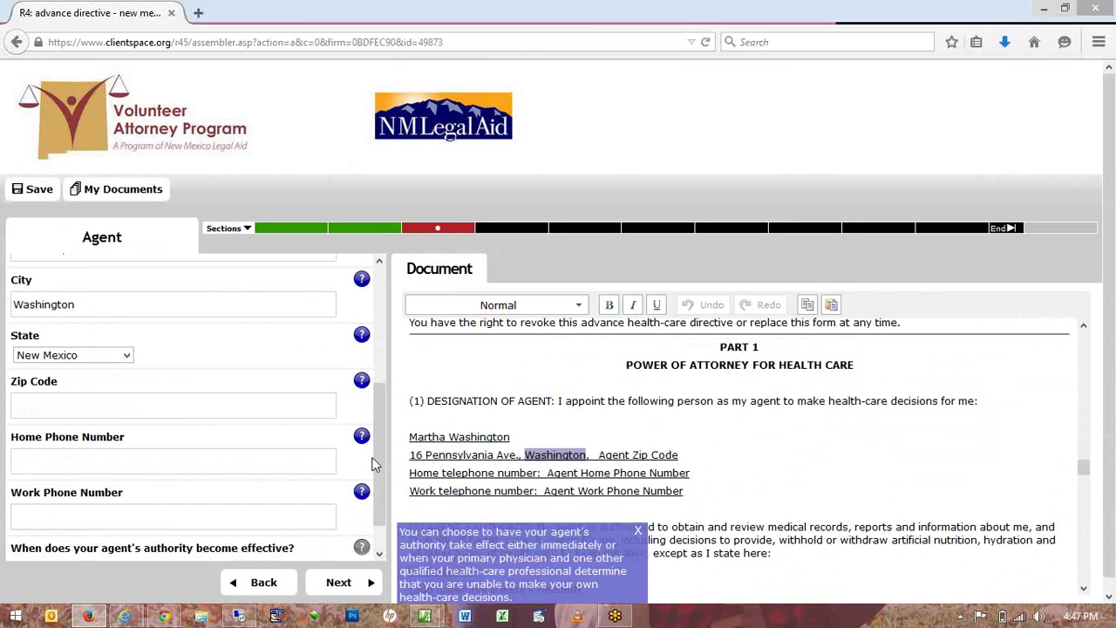
# Enter the agent's zip code and home phone, reuse it as work phone, authority effective immediately.
pyautogui.click(283, 412)
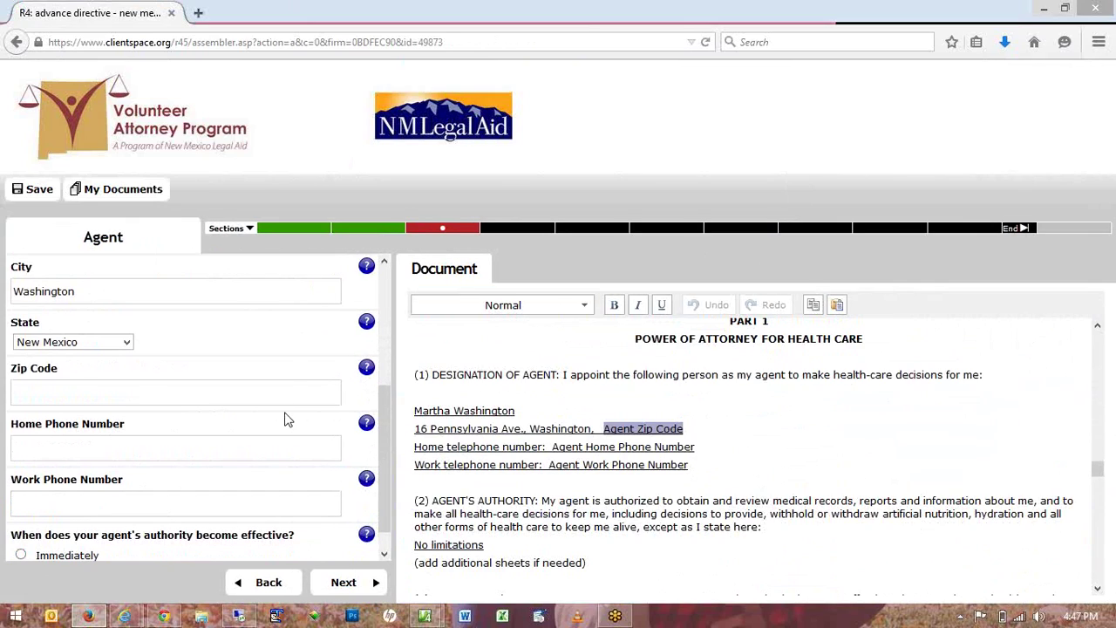
pyautogui.write('20202')
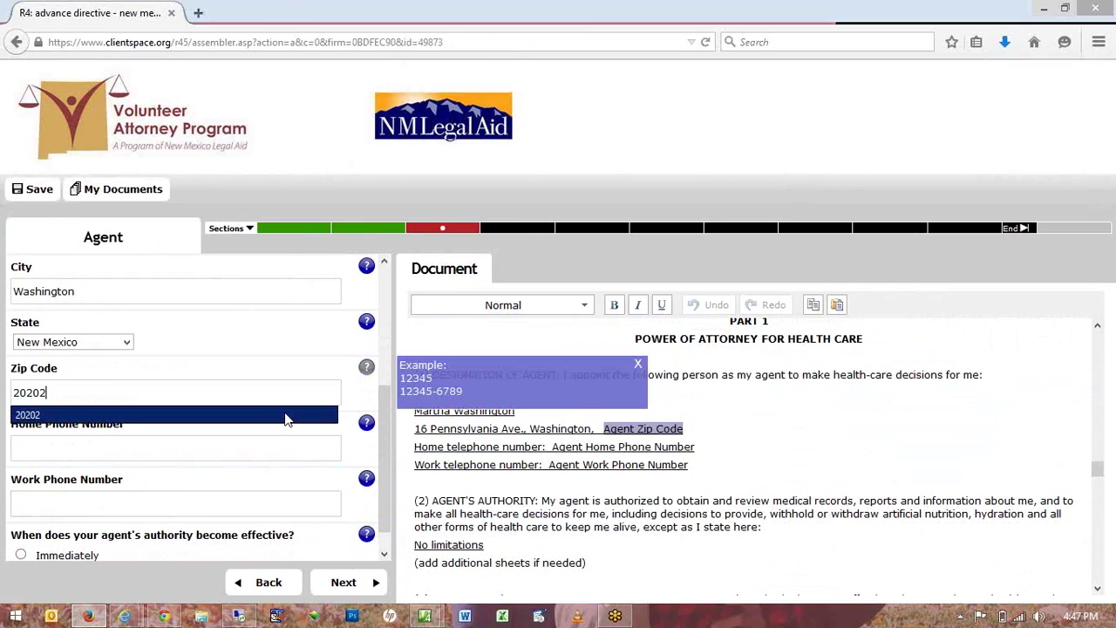
pyautogui.press('Tab')
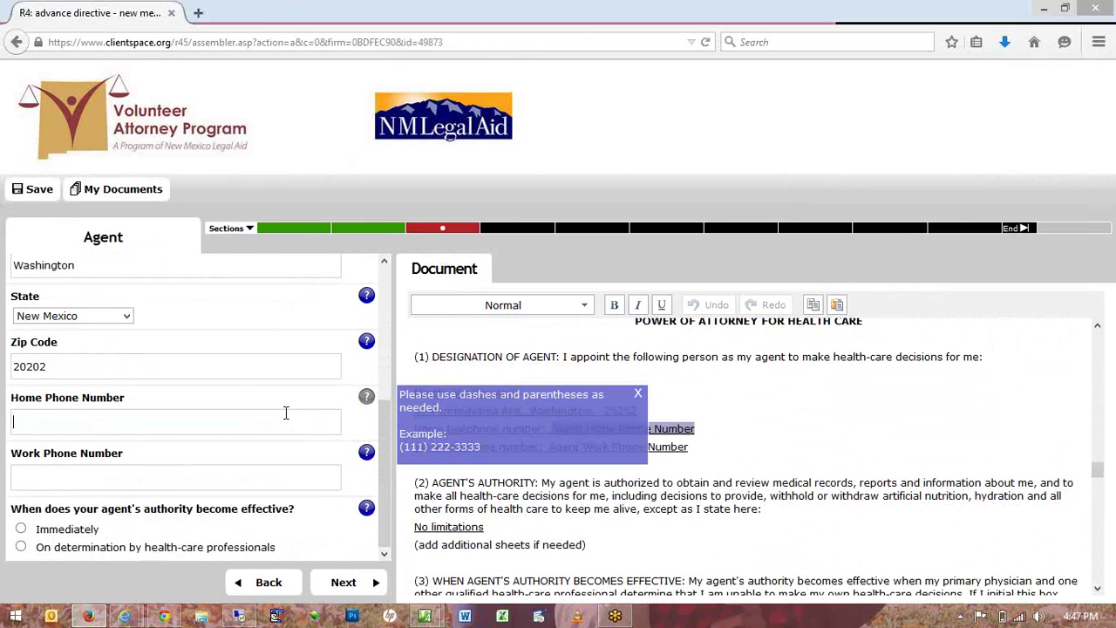
pyautogui.press('Tab')
pyautogui.write('202')
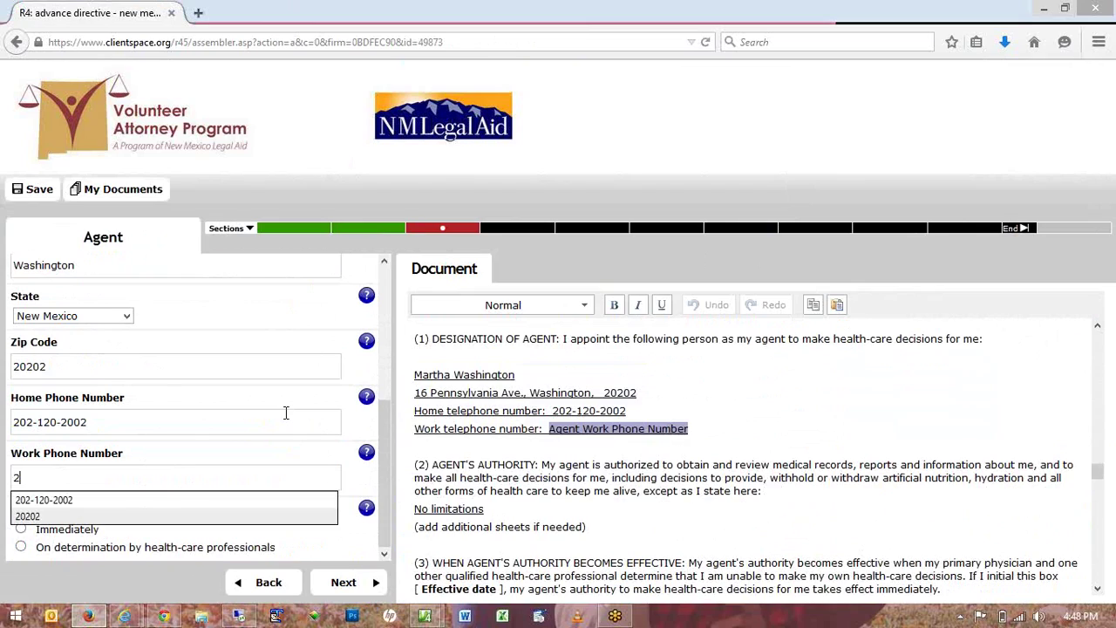
pyautogui.click(69, 499)
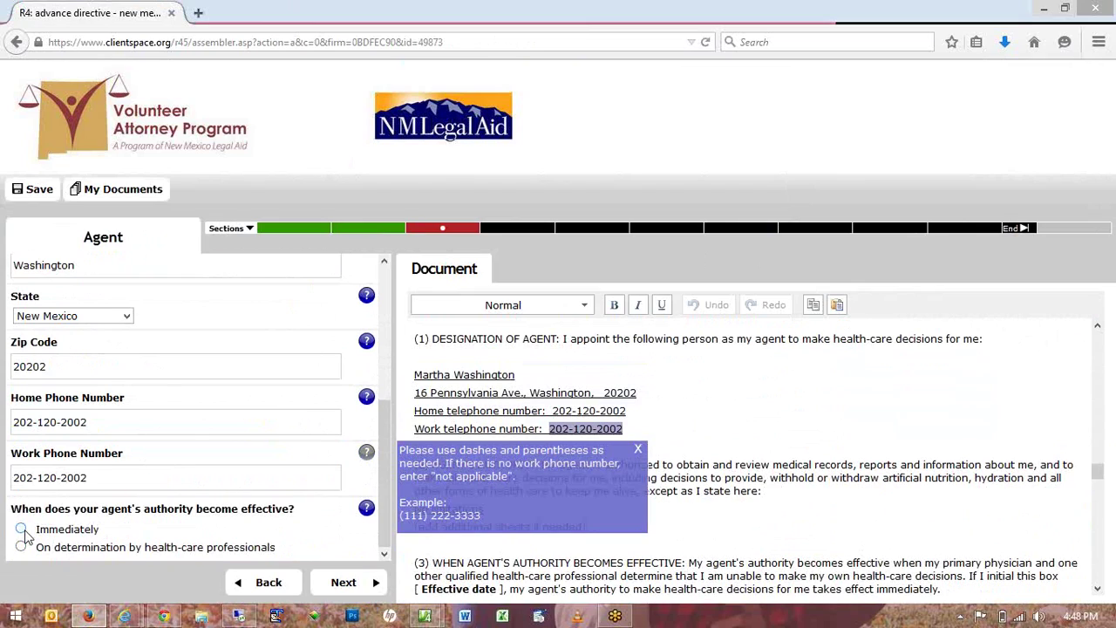
pyautogui.click(22, 529)
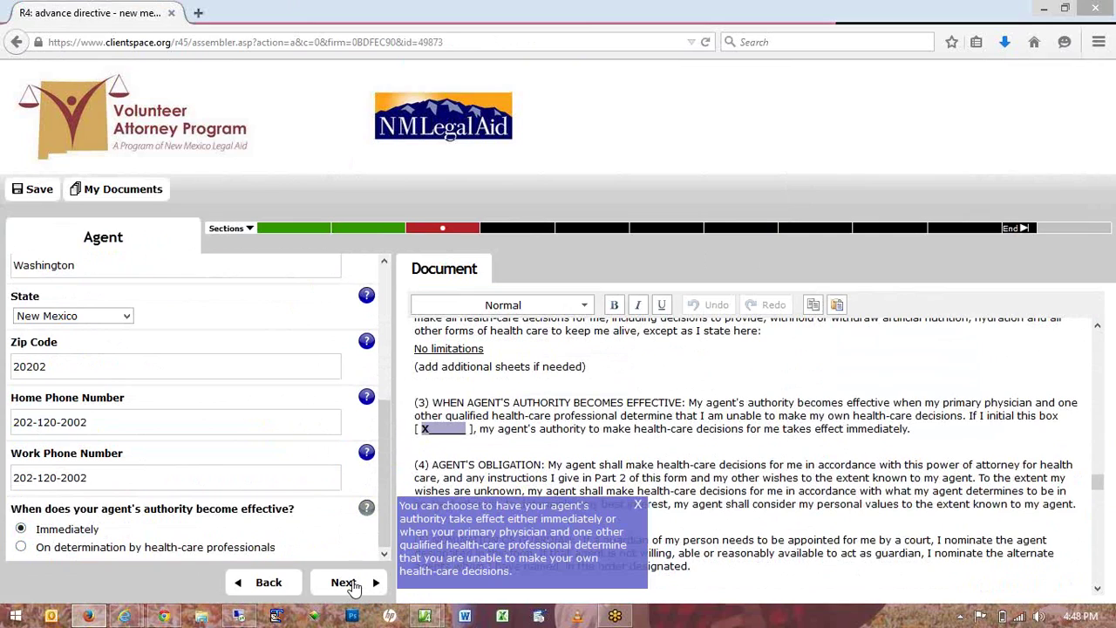
pyautogui.click(349, 582)
# Check the question's help note, then return to the Alternate Agent section via the Sections bar.
pyautogui.click(380, 383)
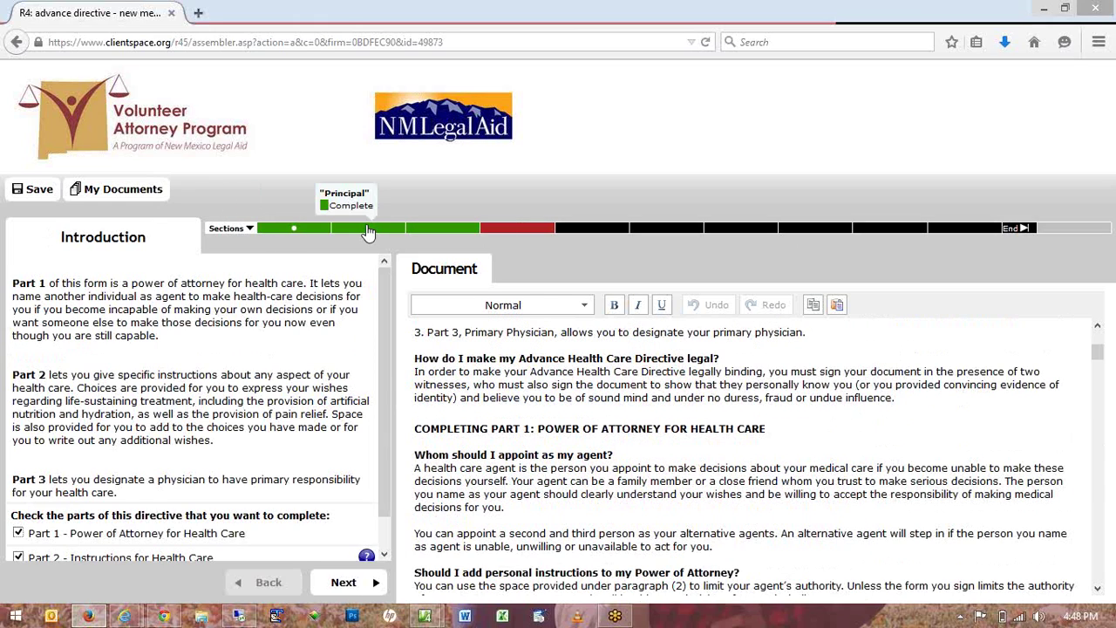
pyautogui.click(368, 230)
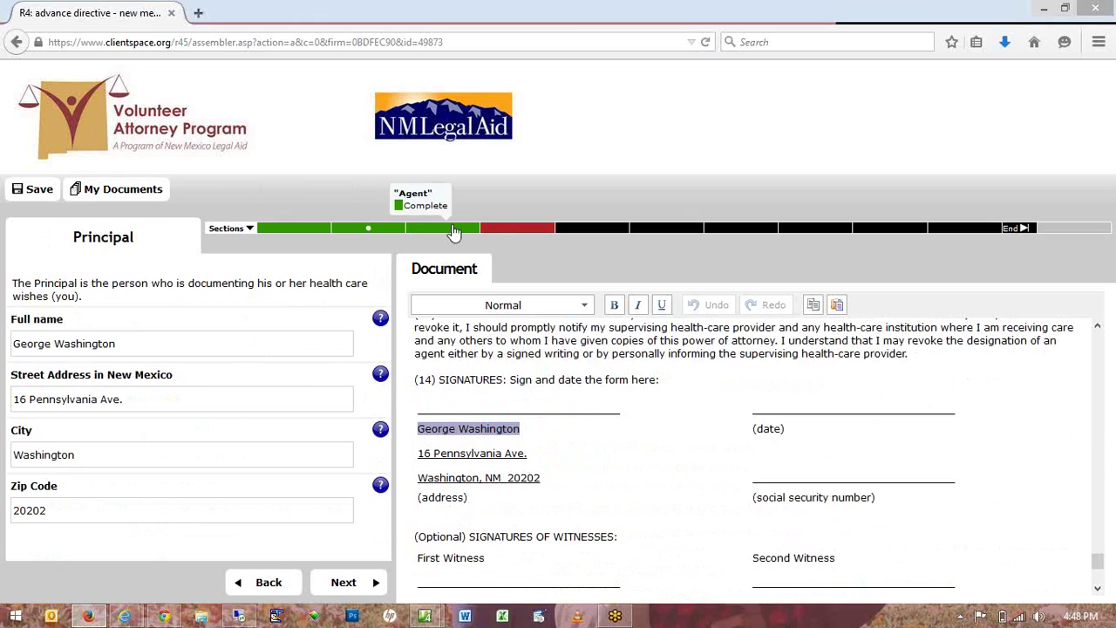
pyautogui.click(453, 231)
pyautogui.click(503, 234)
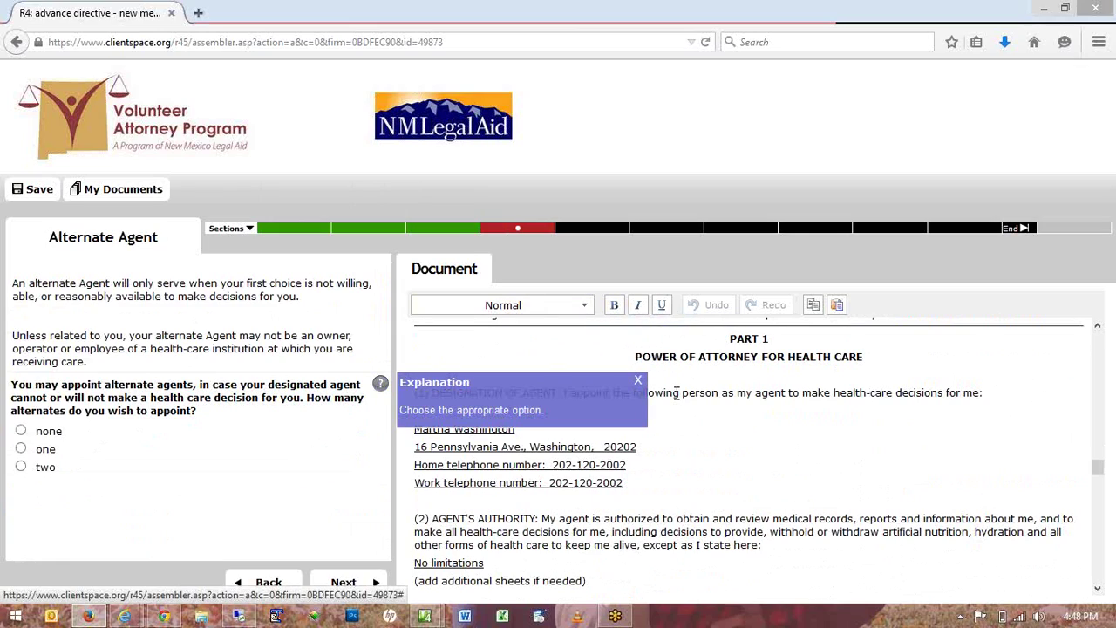
# Change 'person' to 'people' in the agent designation and make 'following' bold italic.
pyautogui.doubleClick(700, 395)
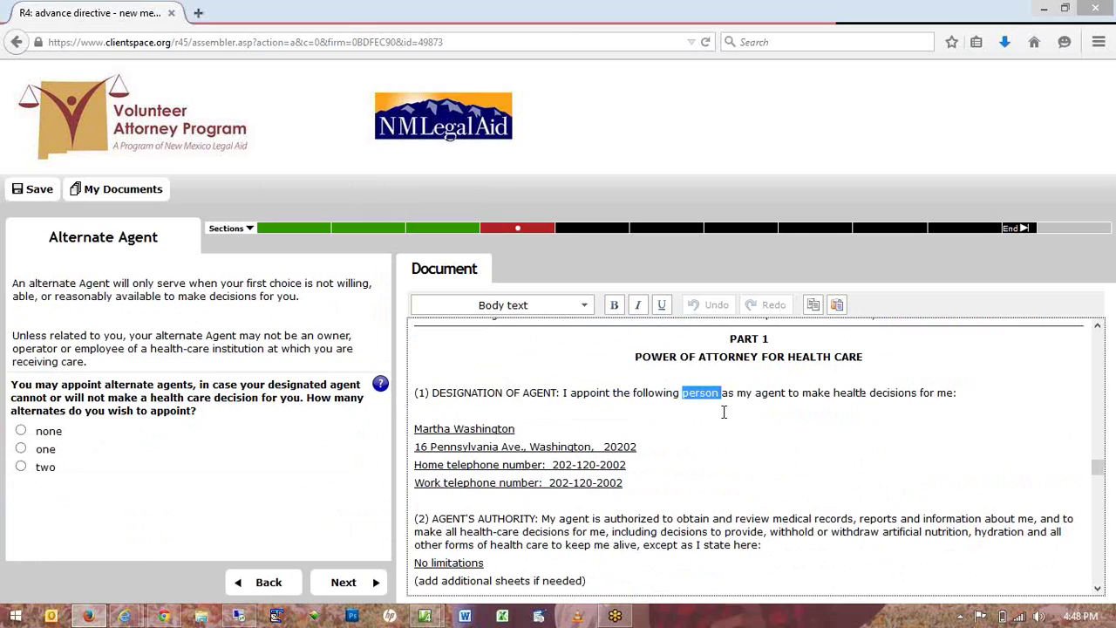
pyautogui.write('people')
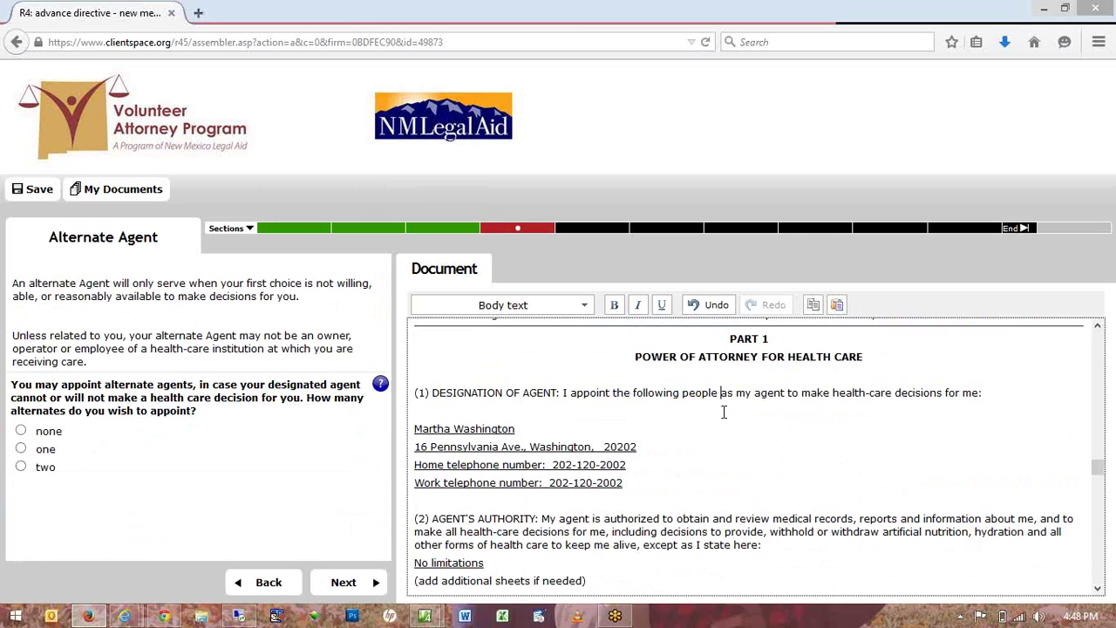
pyautogui.doubleClick(654, 393)
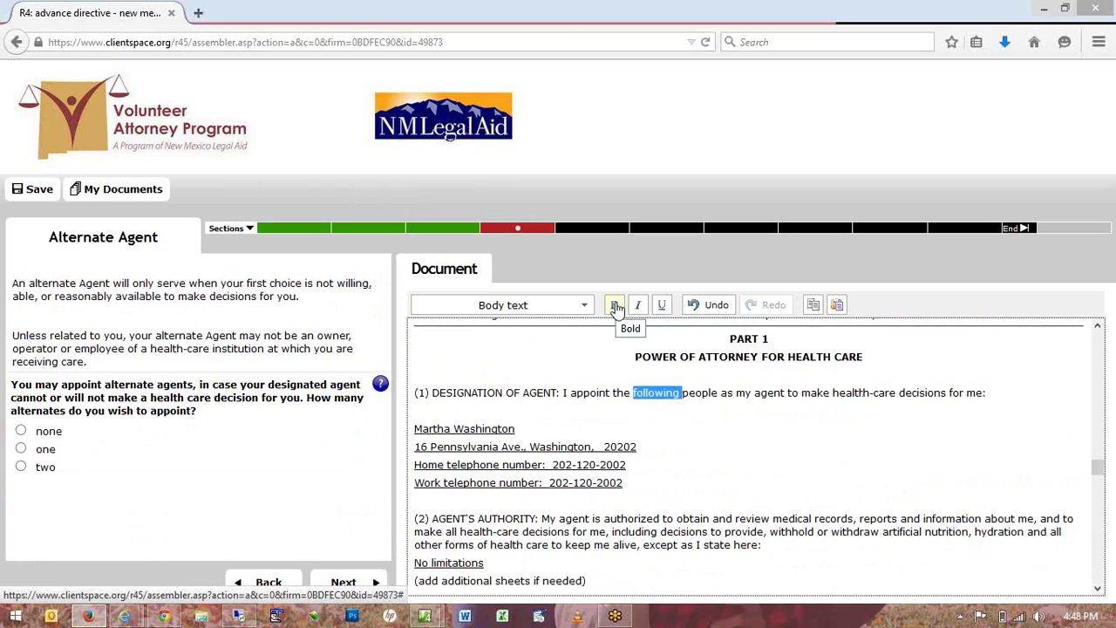
pyautogui.click(614, 305)
pyautogui.click(637, 306)
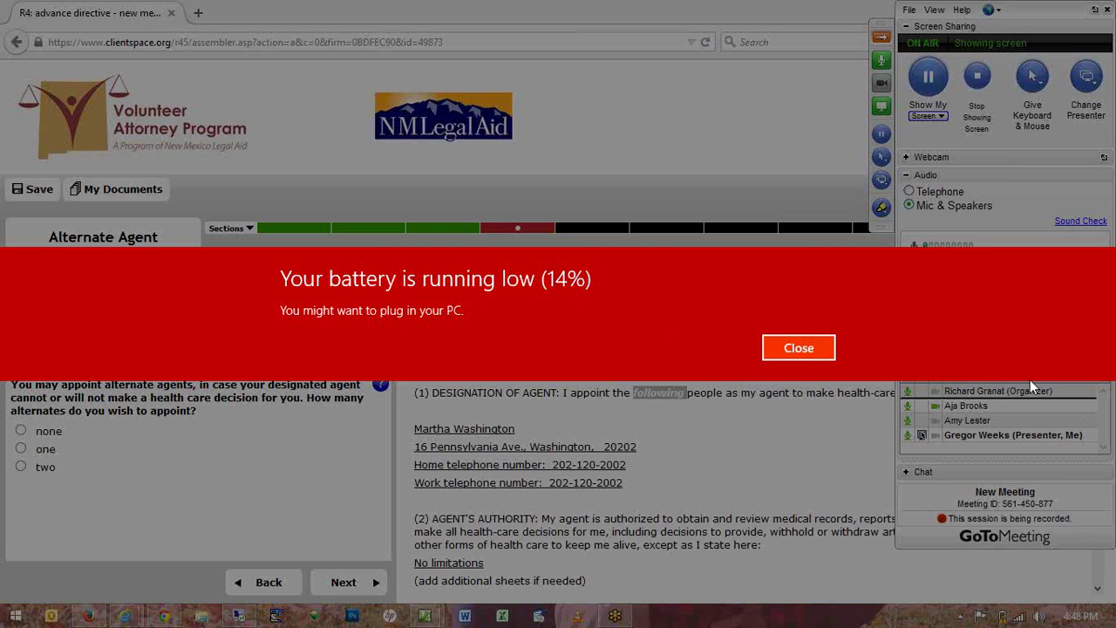
# Choose none for the number of alternate agents.
pyautogui.click(795, 349)
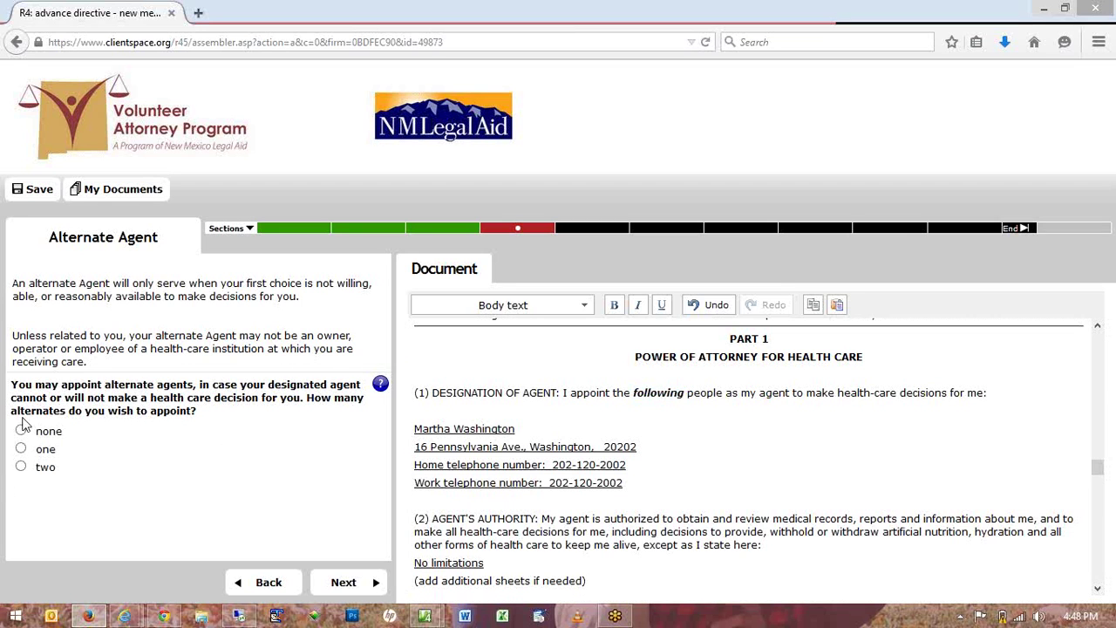
pyautogui.click(21, 432)
pyautogui.click(21, 431)
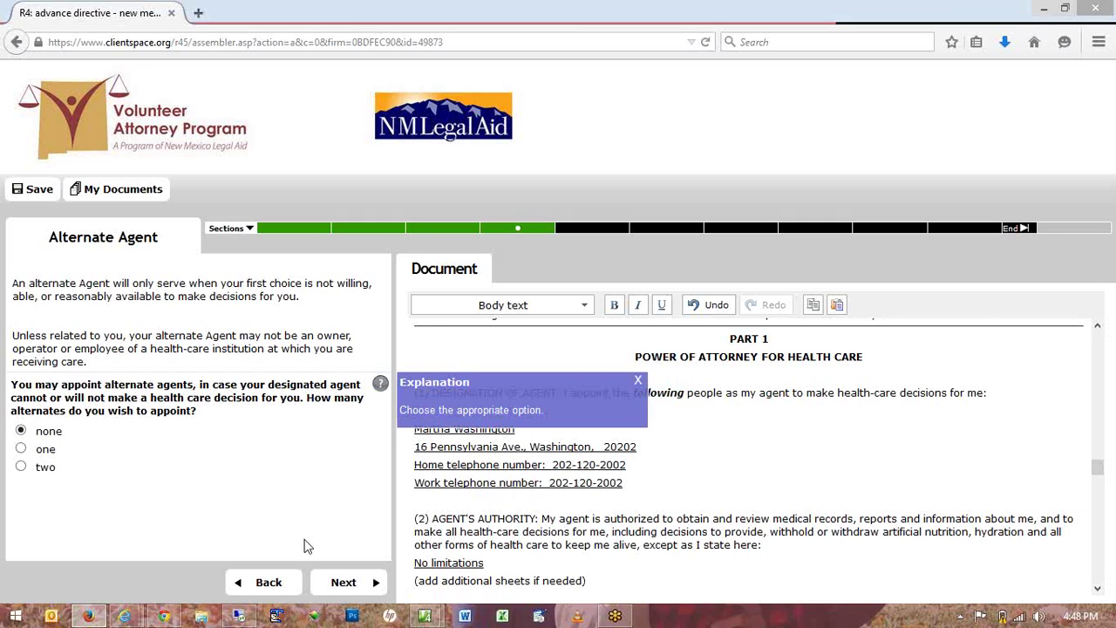
# Answer Yes to limiting the agent's authority, then continue to Instructions for Health Care.
pyautogui.click(345, 584)
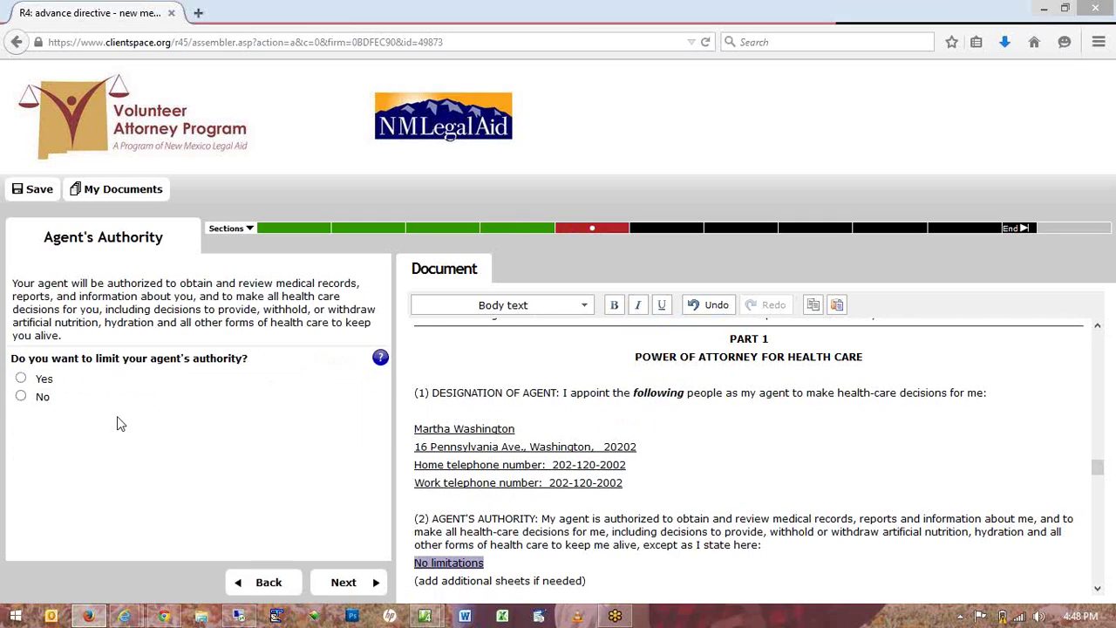
pyautogui.click(22, 381)
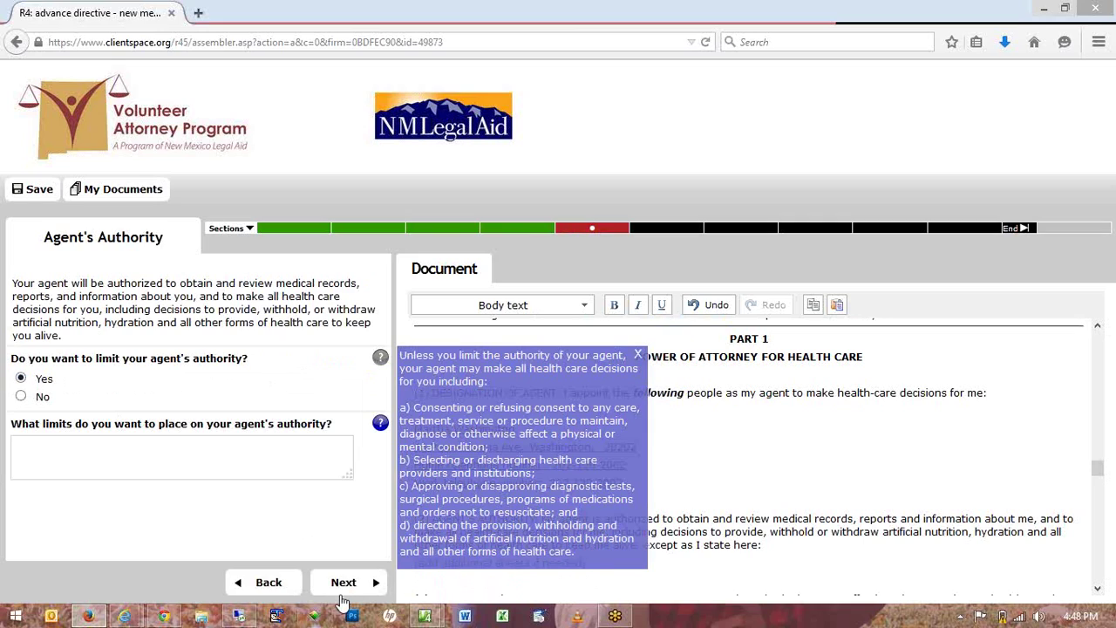
pyautogui.click(291, 461)
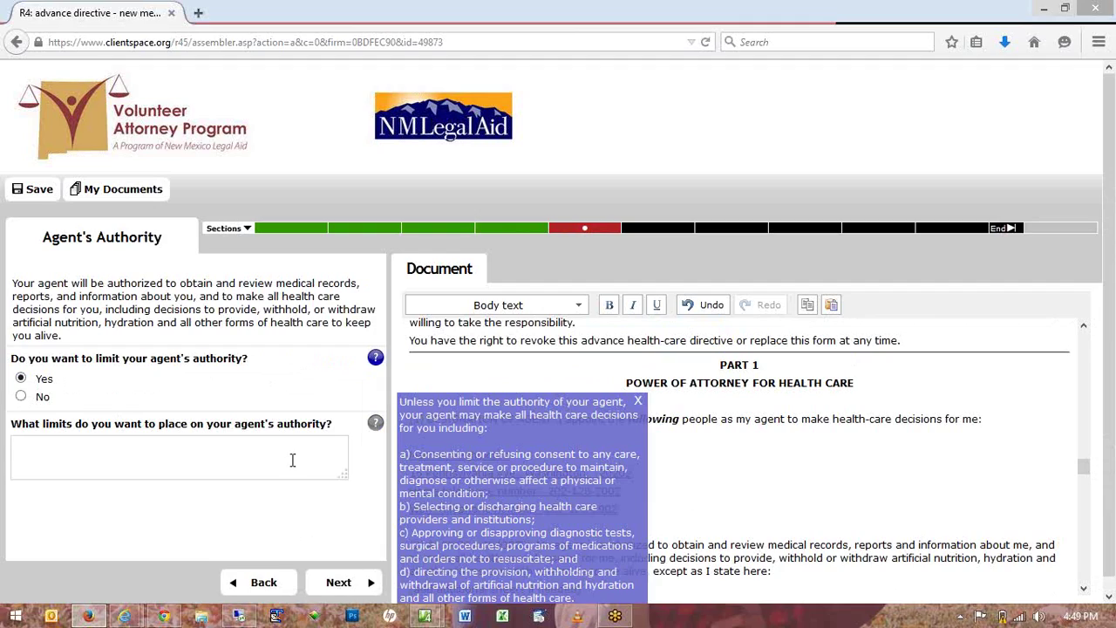
pyautogui.rightClick(98, 273)
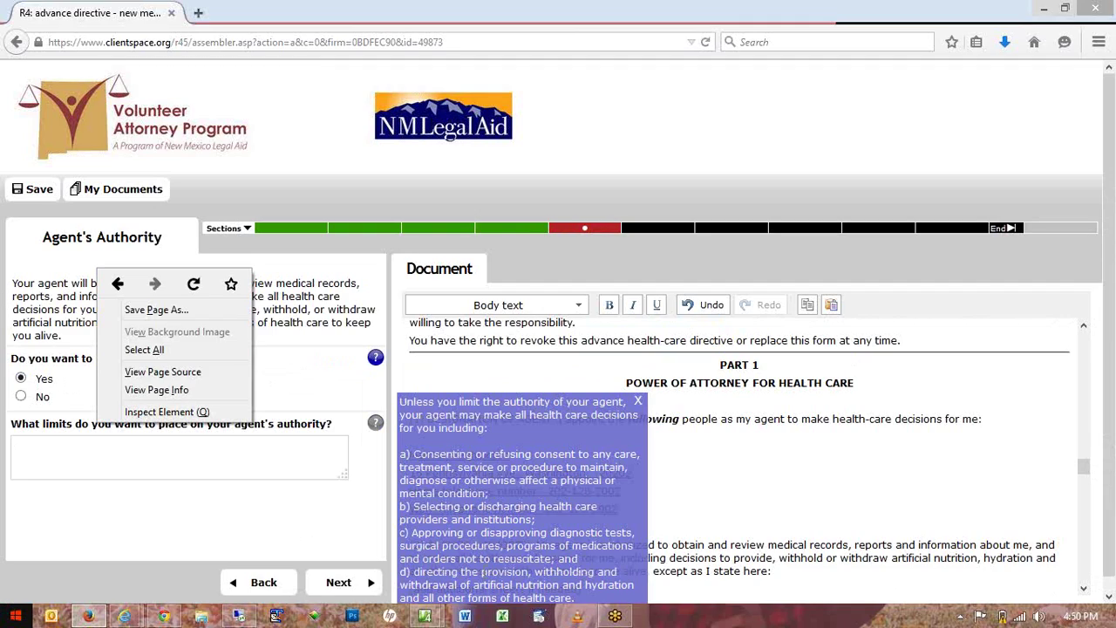
pyautogui.click(369, 582)
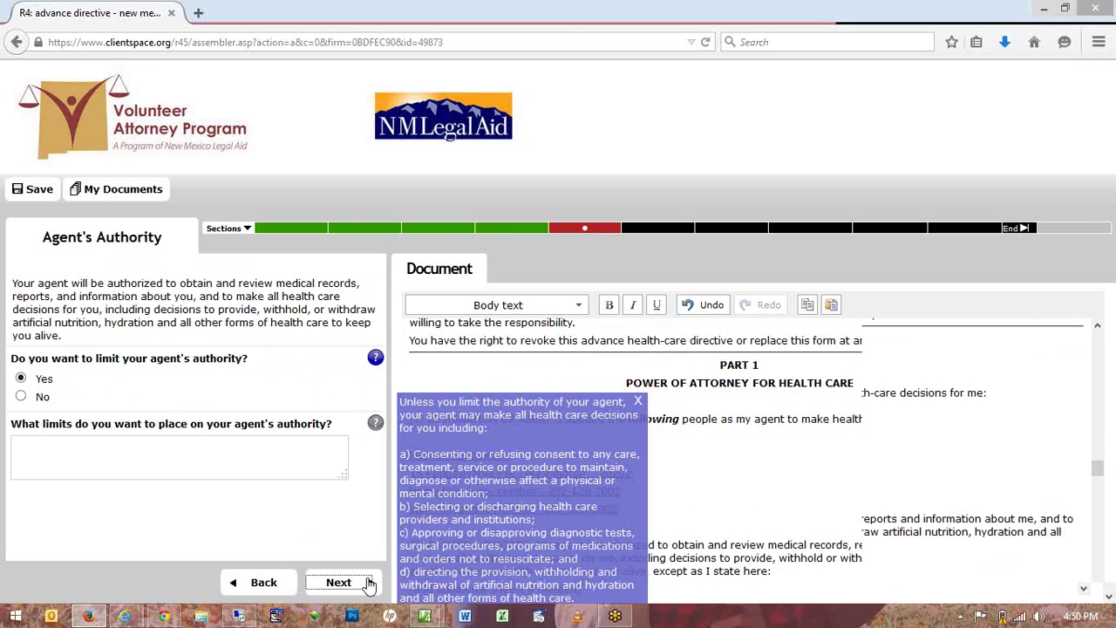
pyautogui.click(370, 582)
pyautogui.click(380, 265)
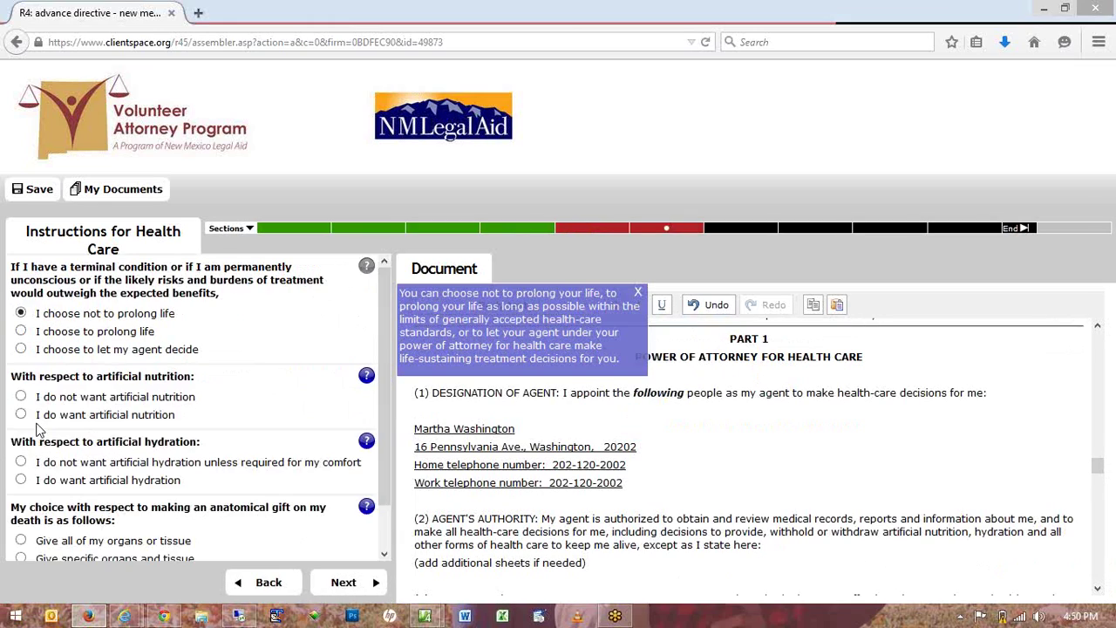
# Choose not to prolong life, want artificial nutrition, decline non-comfort hydration, donate all organs.
pyautogui.click(21, 415)
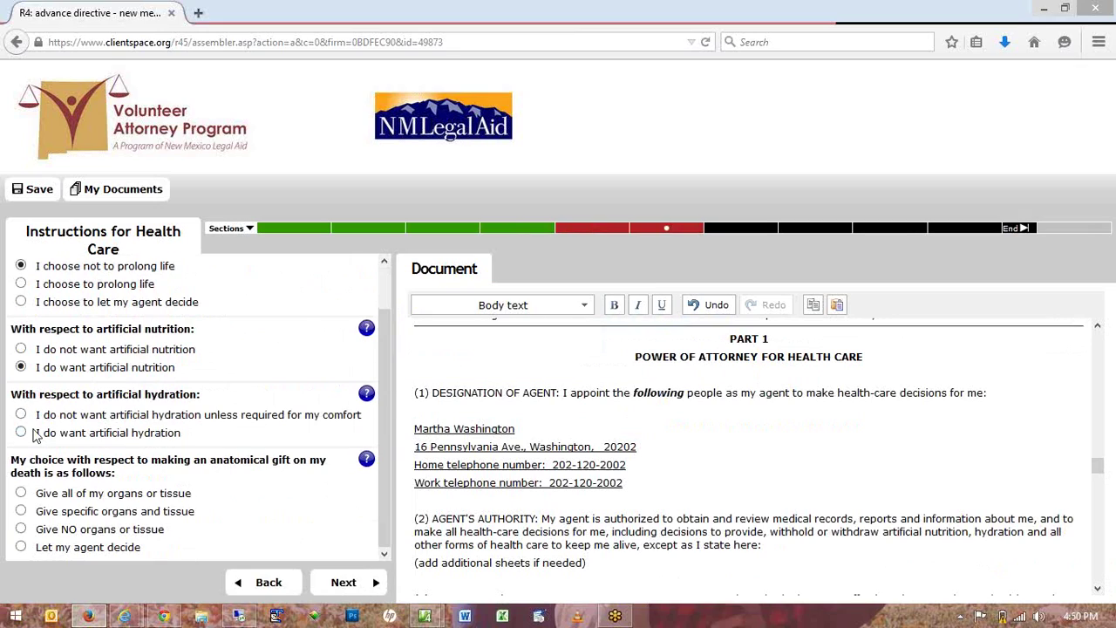
pyautogui.click(21, 284)
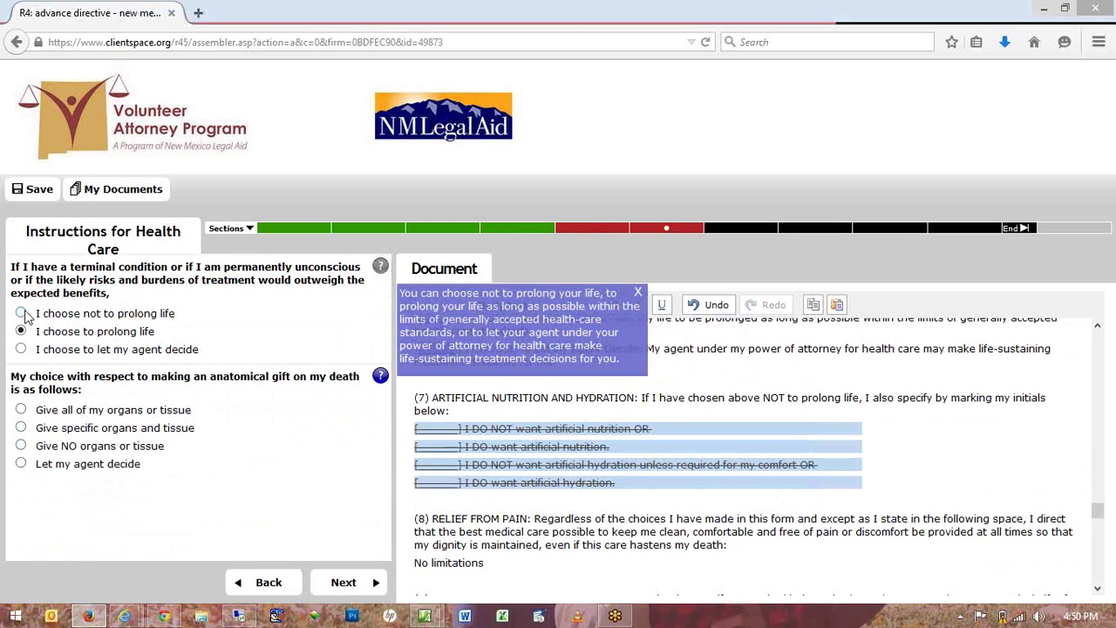
pyautogui.click(20, 314)
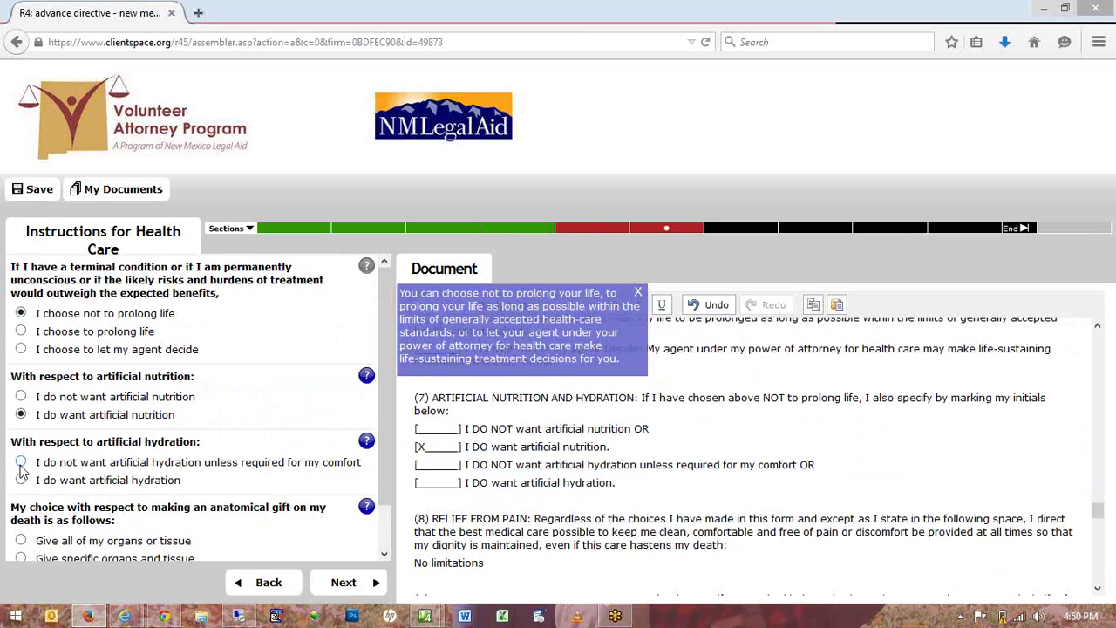
pyautogui.click(20, 462)
pyautogui.scroll(-1, 21, 475)
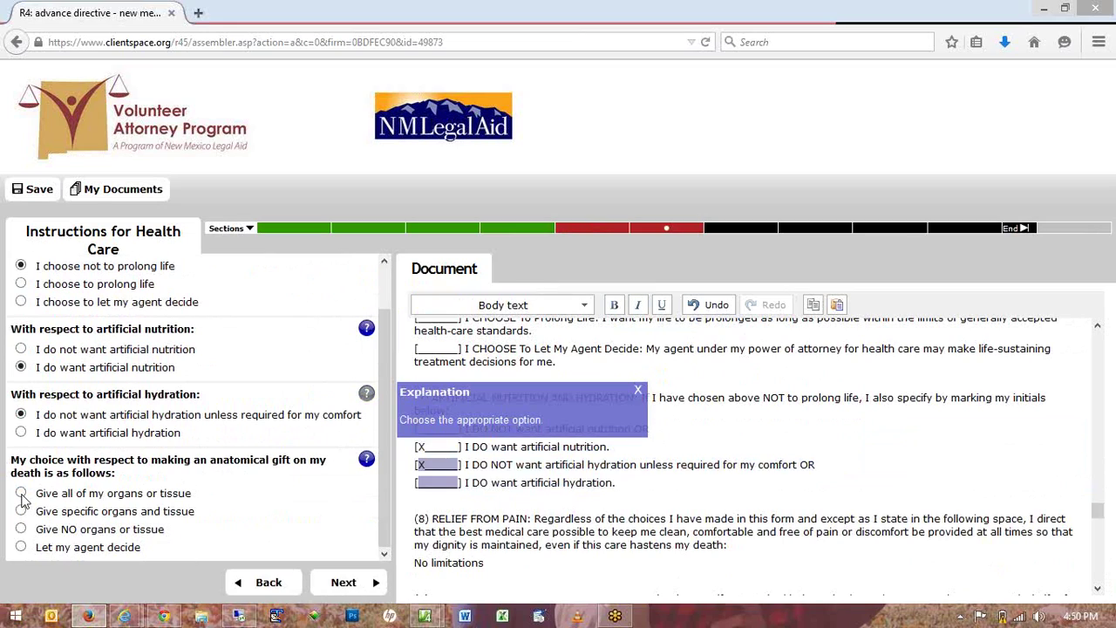
pyautogui.click(20, 493)
pyautogui.click(349, 583)
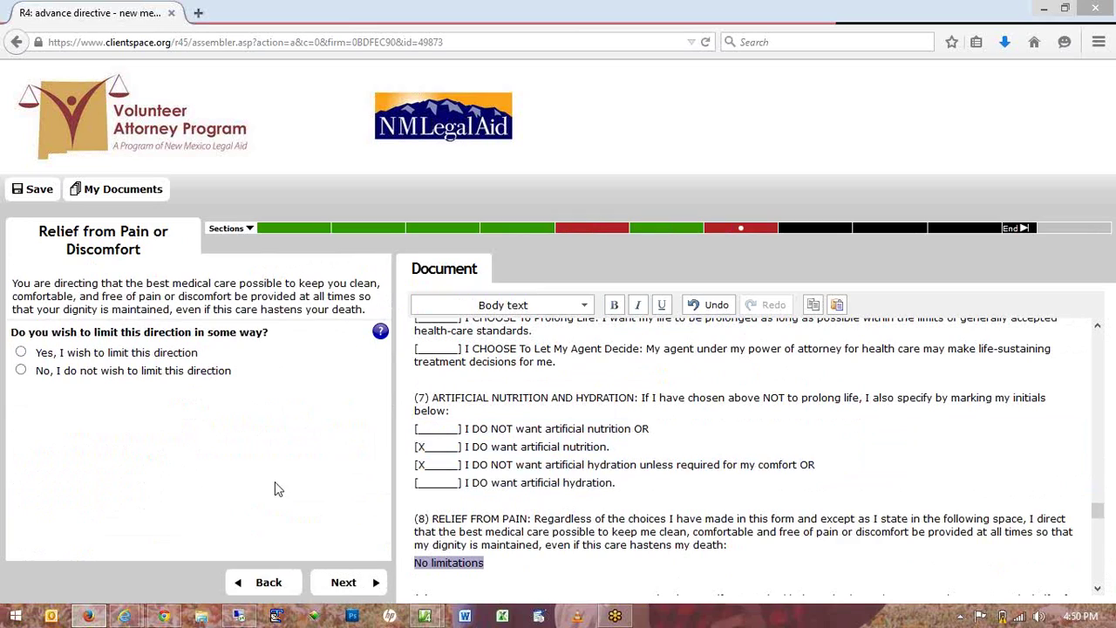
# Answer No for pain-relief limits and No for additional health-care wishes.
pyautogui.click(21, 371)
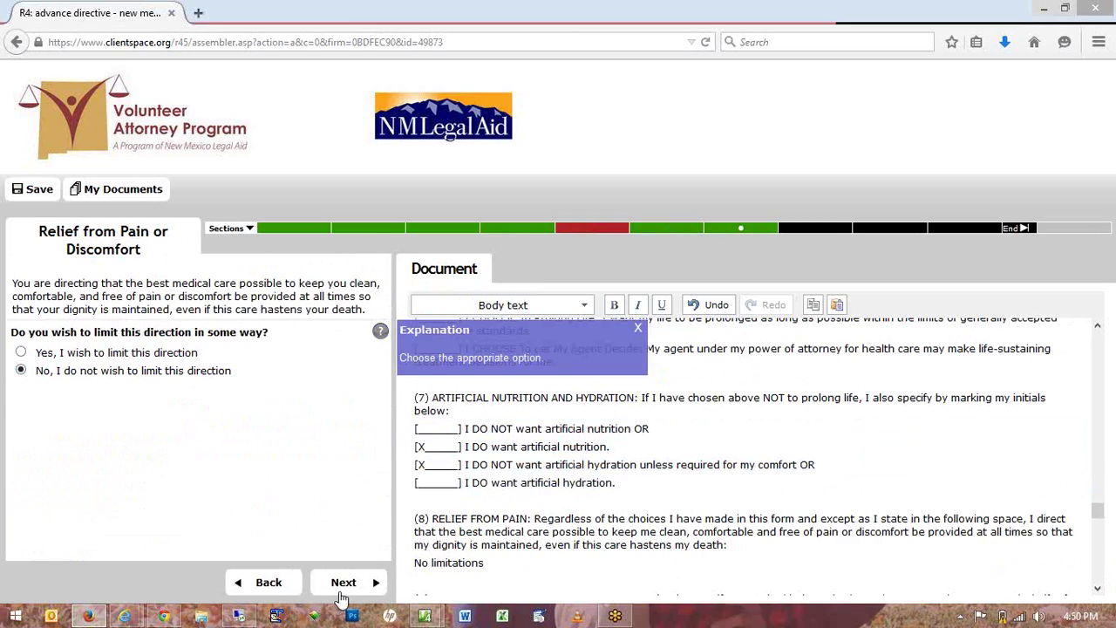
pyautogui.click(341, 593)
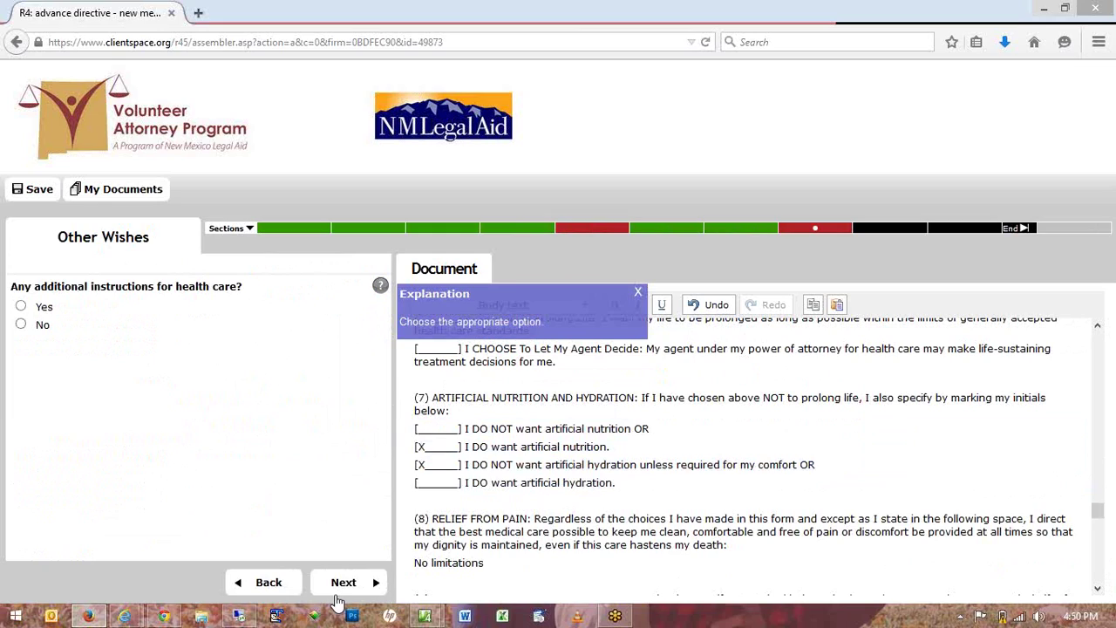
pyautogui.click(21, 326)
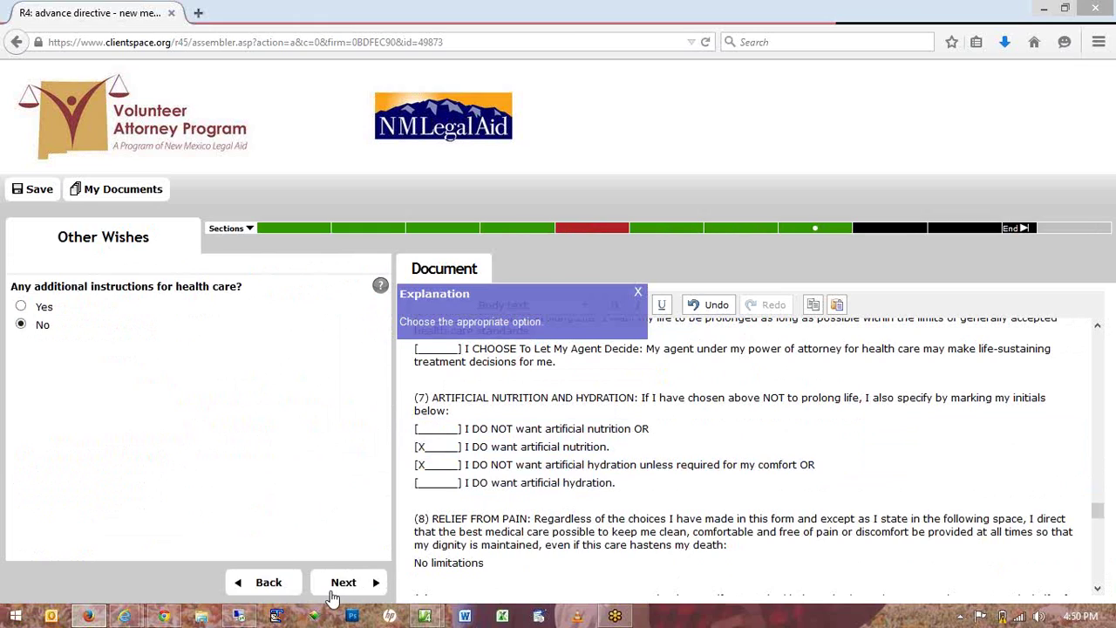
pyautogui.click(342, 584)
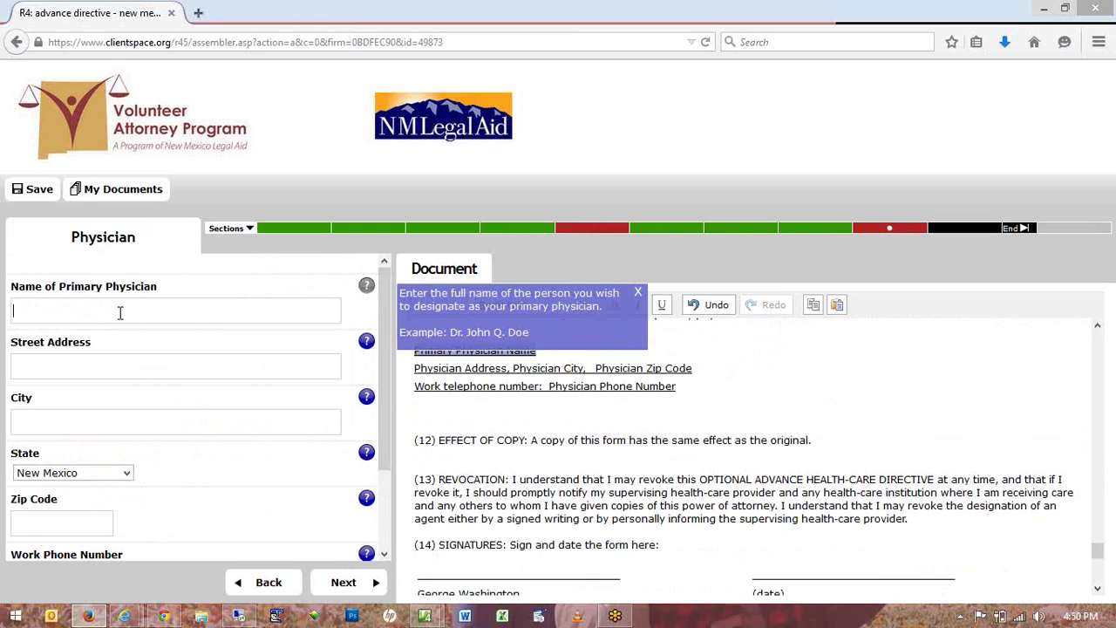
# Enter the primary physician's name, suggested street address, suggested city and zip code.
pyautogui.write('Dr. Wilbur')
pyautogui.press('Tab')
pyautogui.write('1')
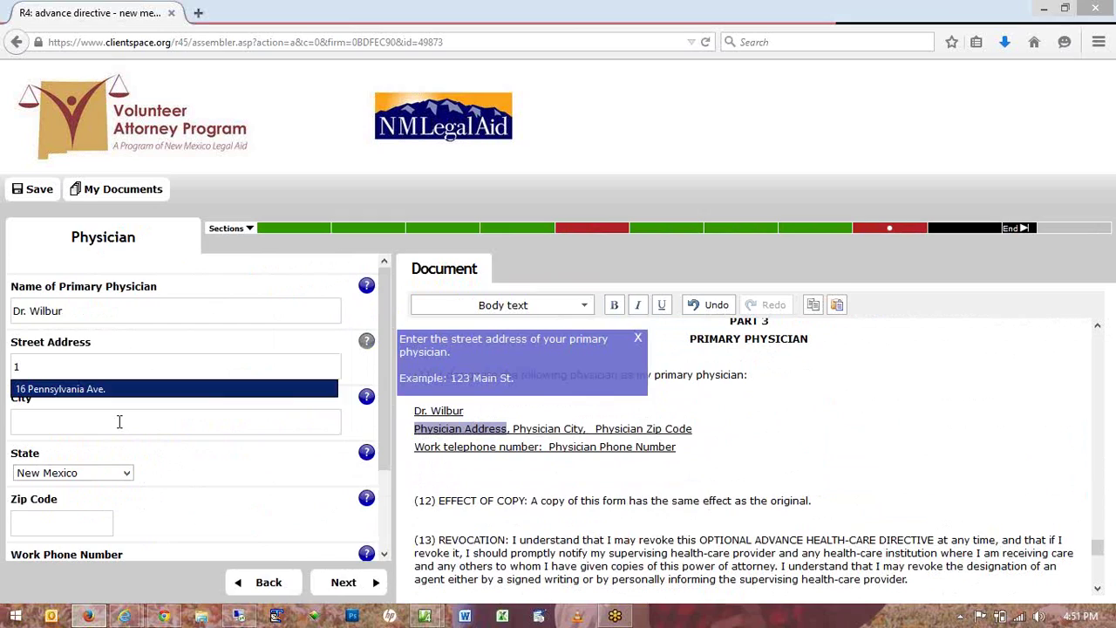
pyautogui.press('Tab')
pyautogui.write('w')
pyautogui.press('Down')
pyautogui.press('Tab')
pyautogui.write('2')
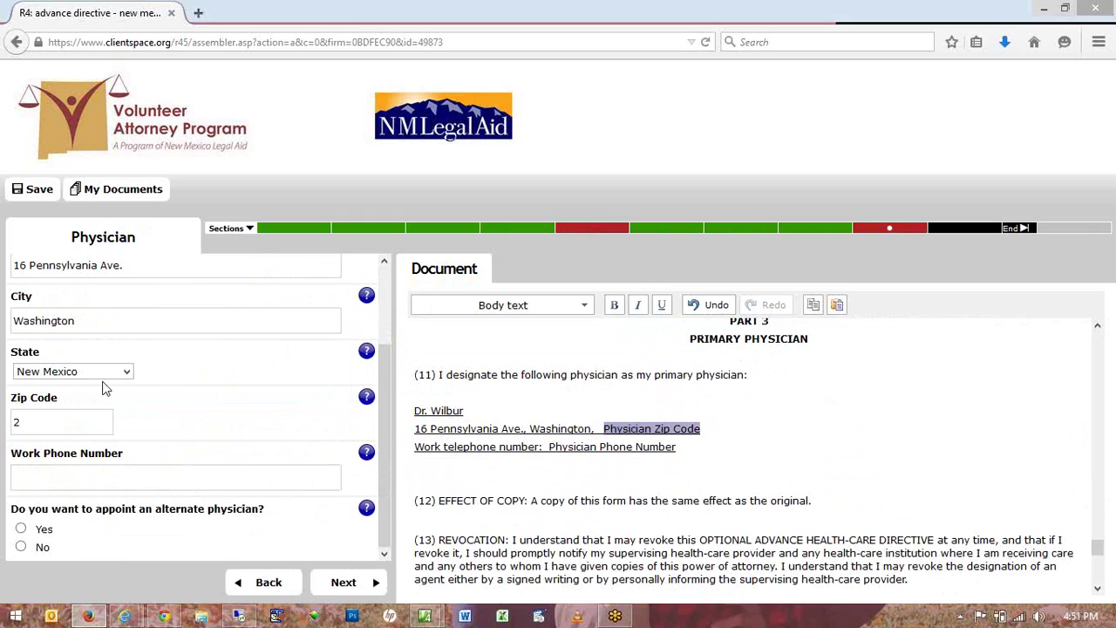
pyautogui.press('BackSpace')
pyautogui.write('1')
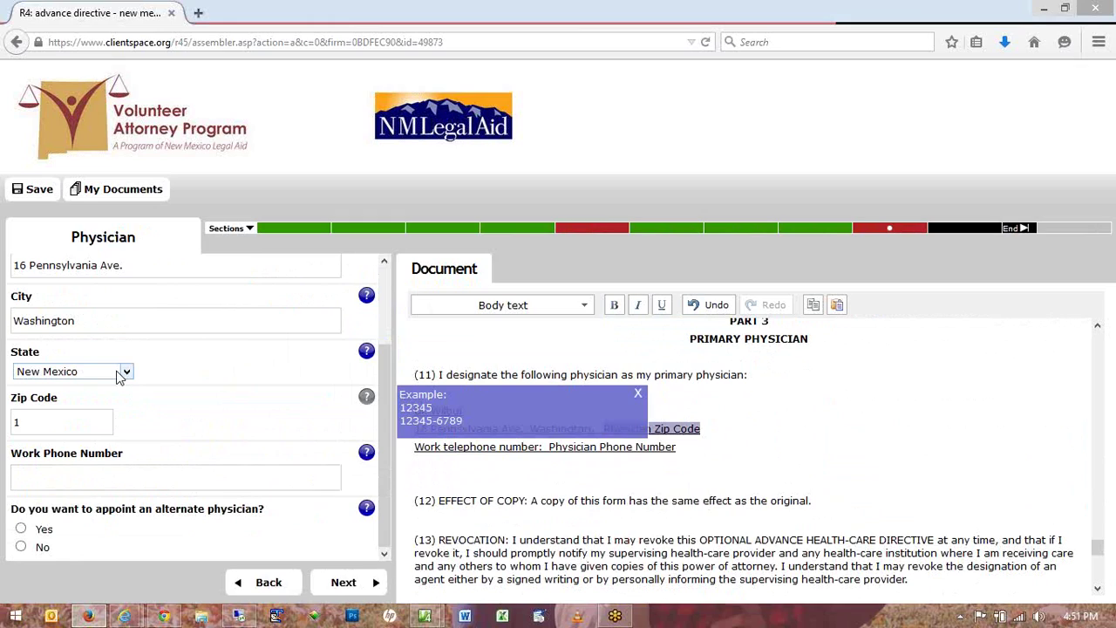
pyautogui.write('2345')
# Fill the physician's work phone from the suggestion and decline an alternate physician.
pyautogui.press('Tab')
pyautogui.write('2')
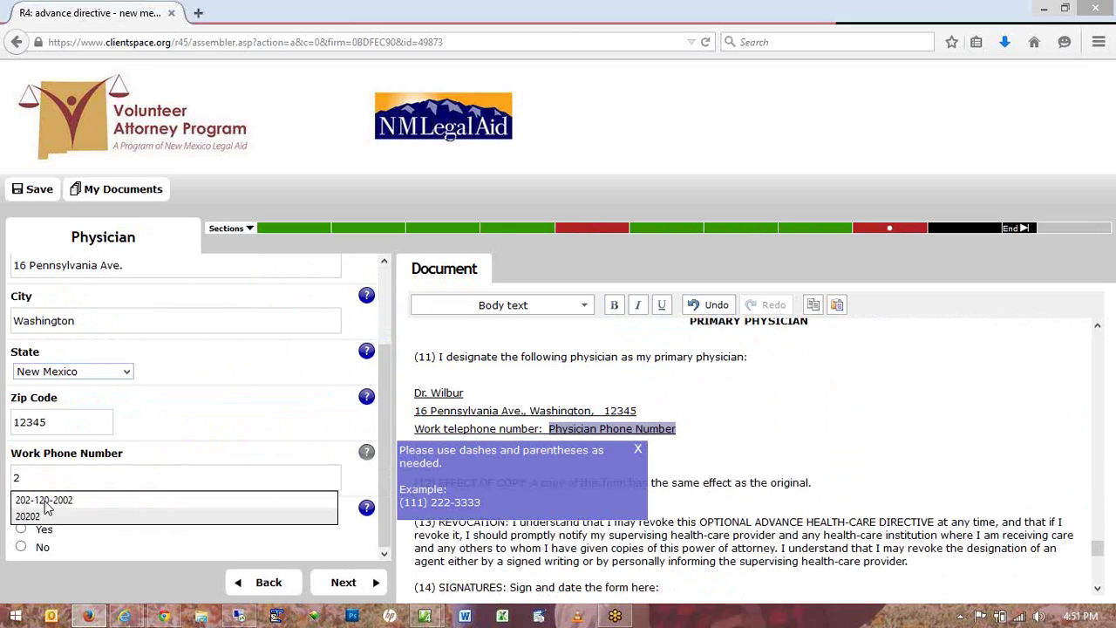
pyautogui.click(46, 502)
pyautogui.click(22, 548)
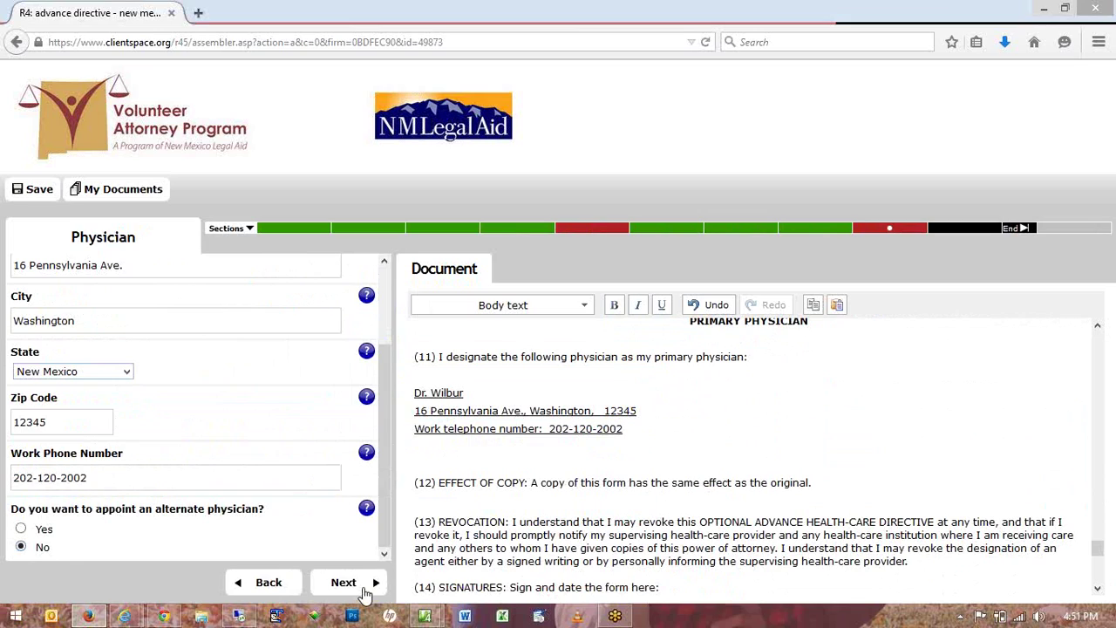
pyautogui.click(365, 593)
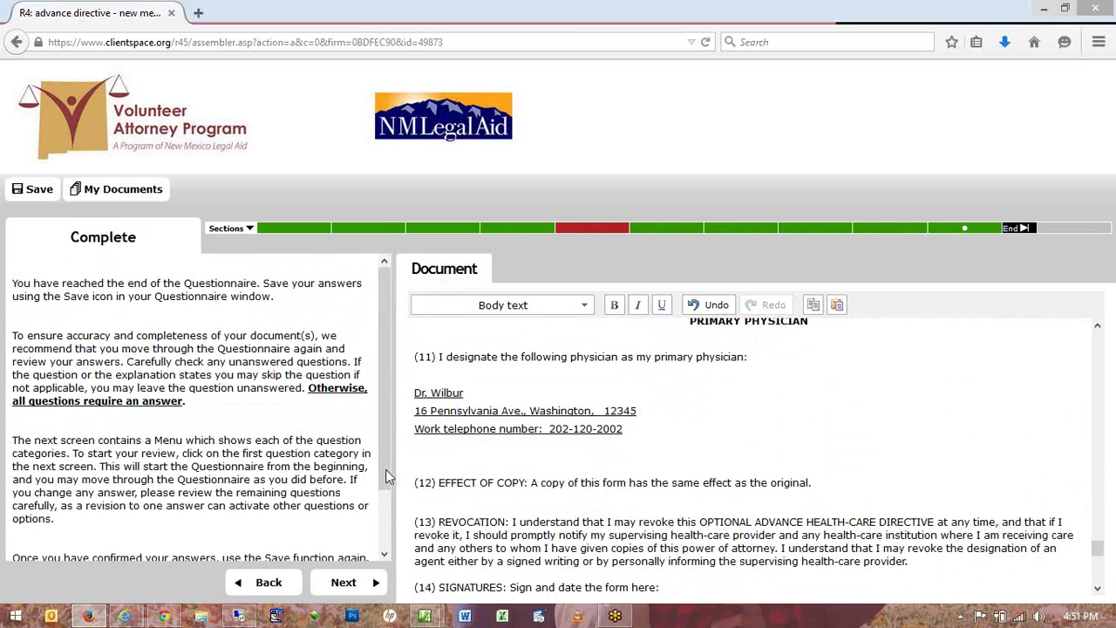
# Enter None as the limits on the agent's authority.
pyautogui.click(570, 232)
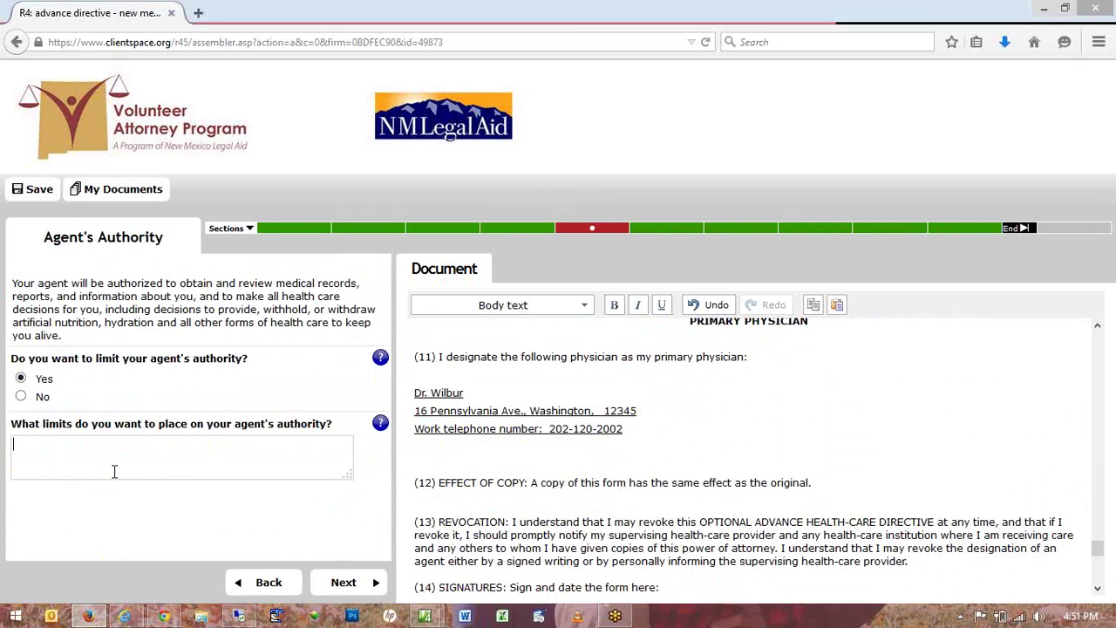
pyautogui.write('None')
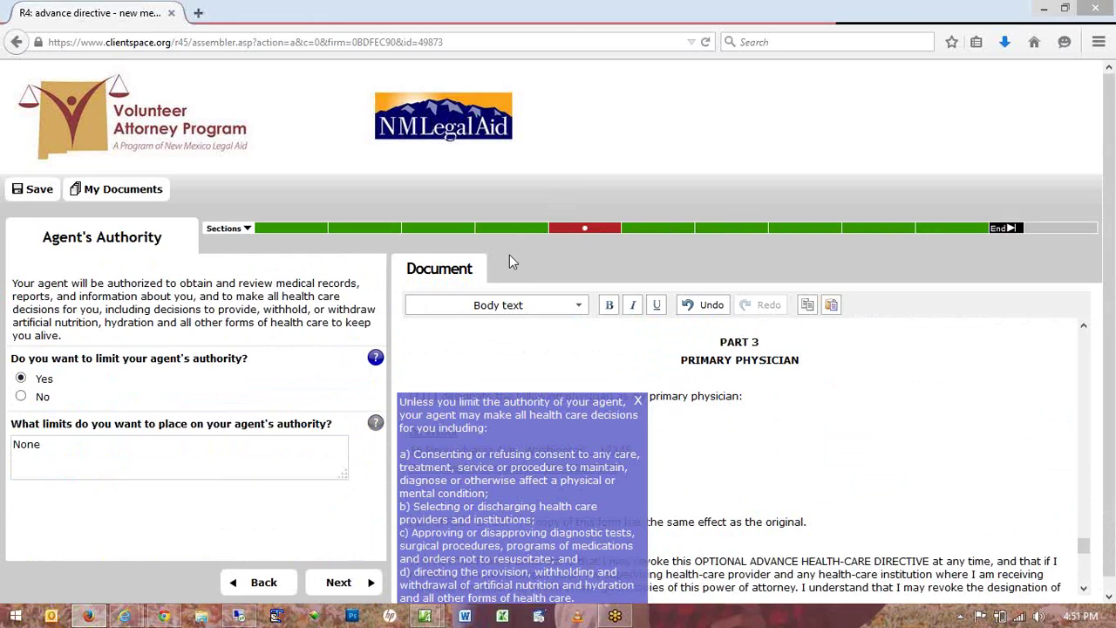
pyautogui.click(322, 582)
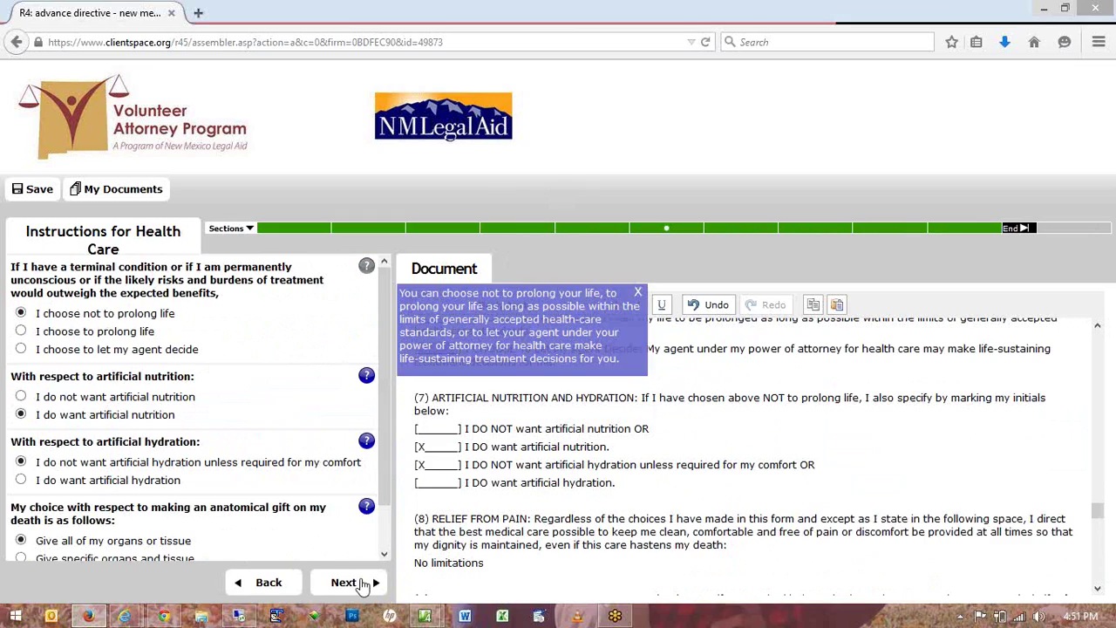
# Step through the remaining sections to the Complete page and Finish the questionnaire.
pyautogui.click(362, 584)
pyautogui.click(362, 584)
pyautogui.click(363, 584)
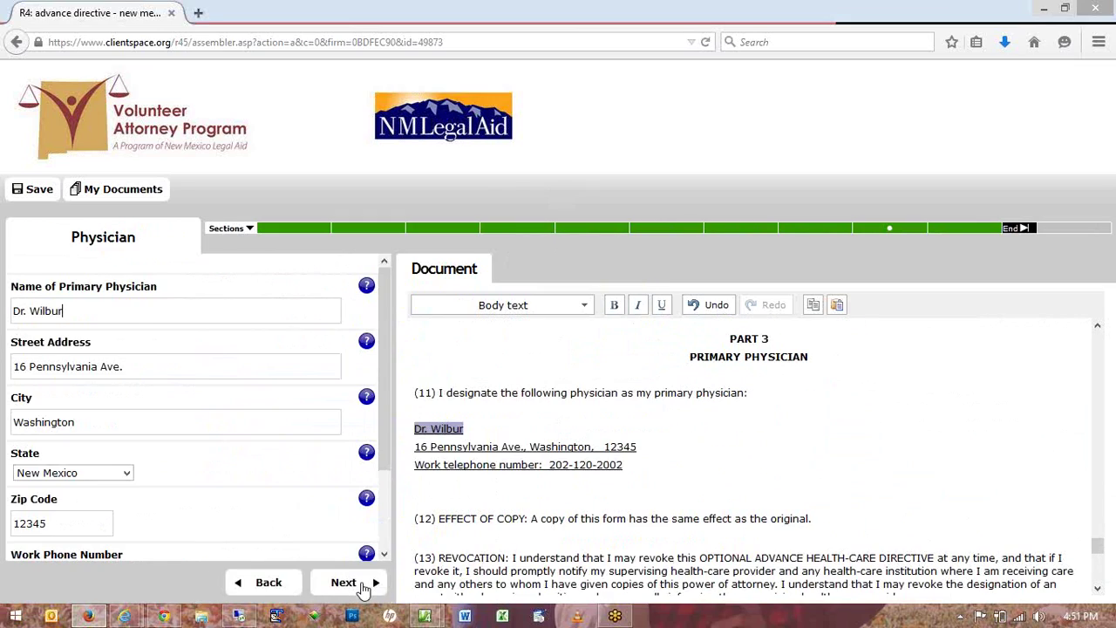
pyautogui.click(363, 584)
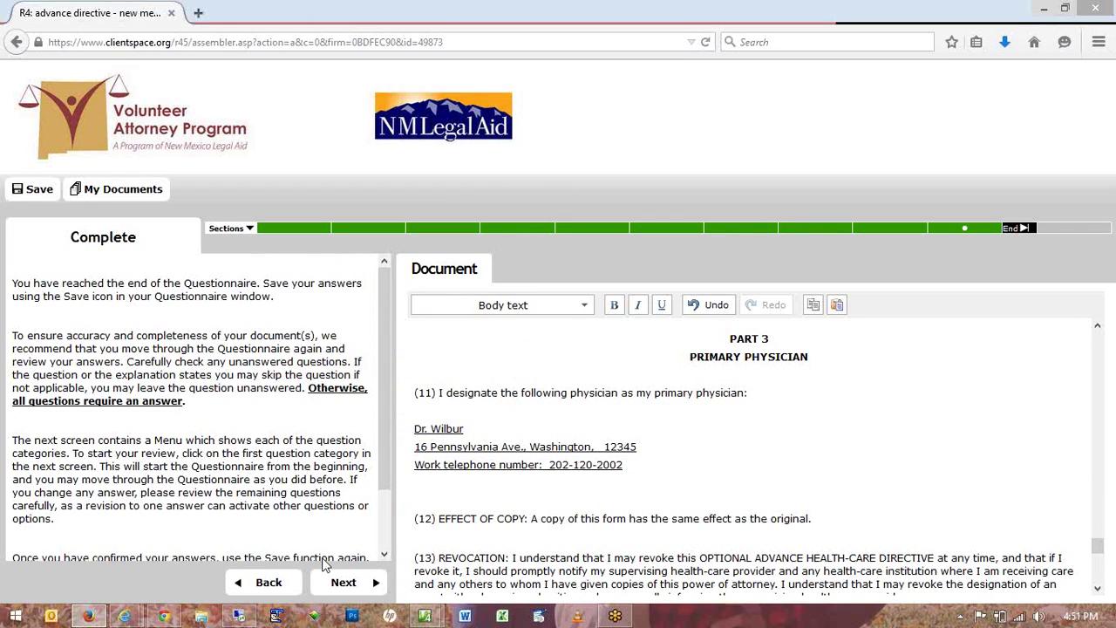
pyautogui.click(343, 582)
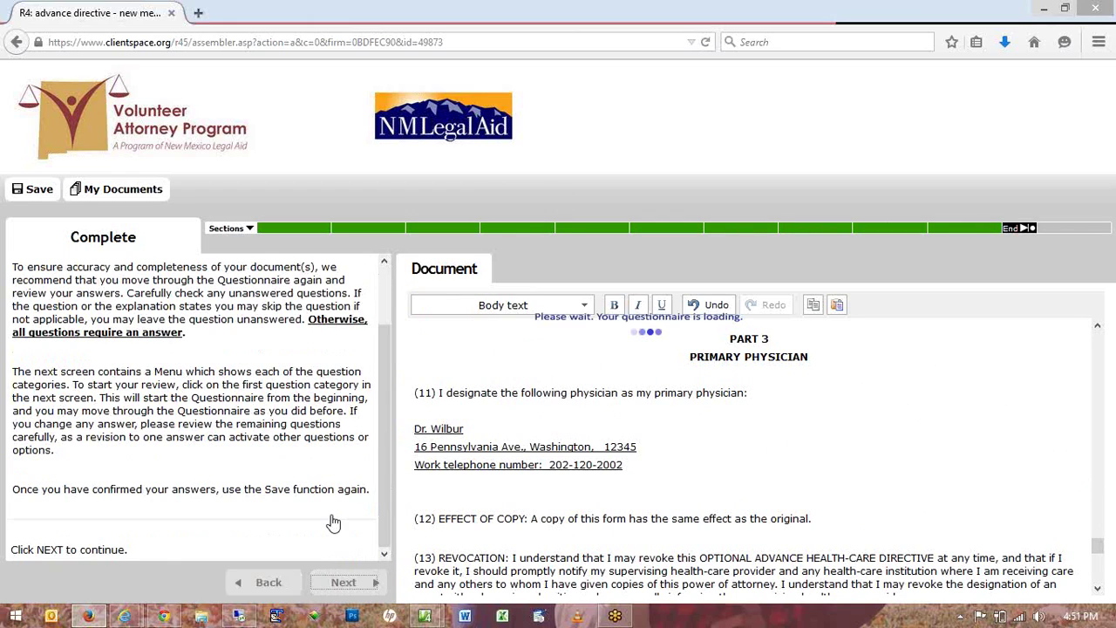
pyautogui.click(344, 584)
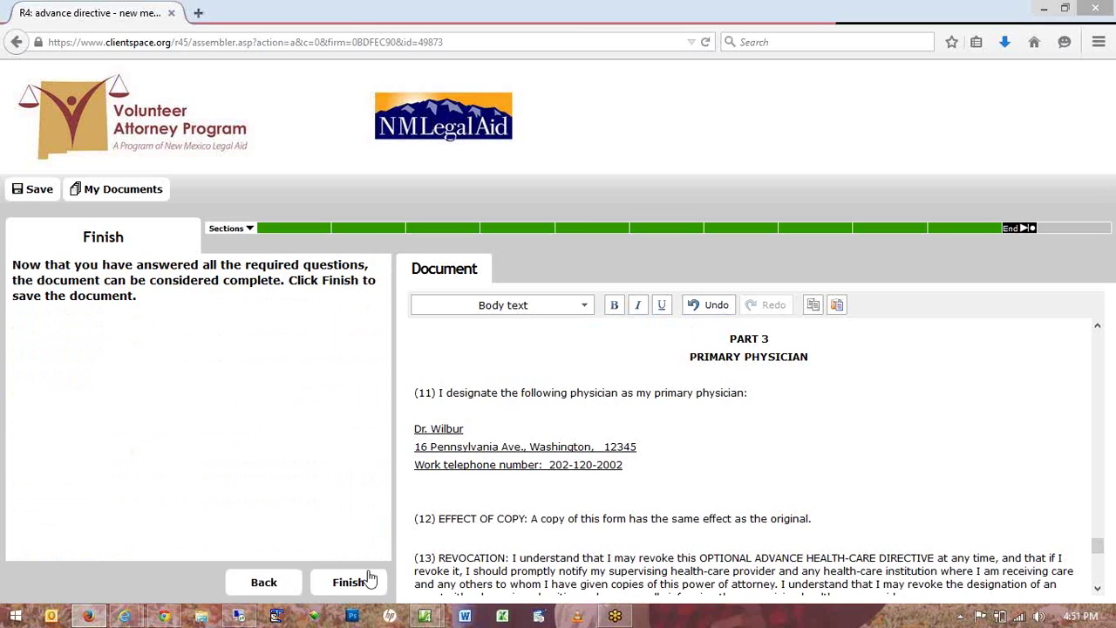
pyautogui.click(351, 582)
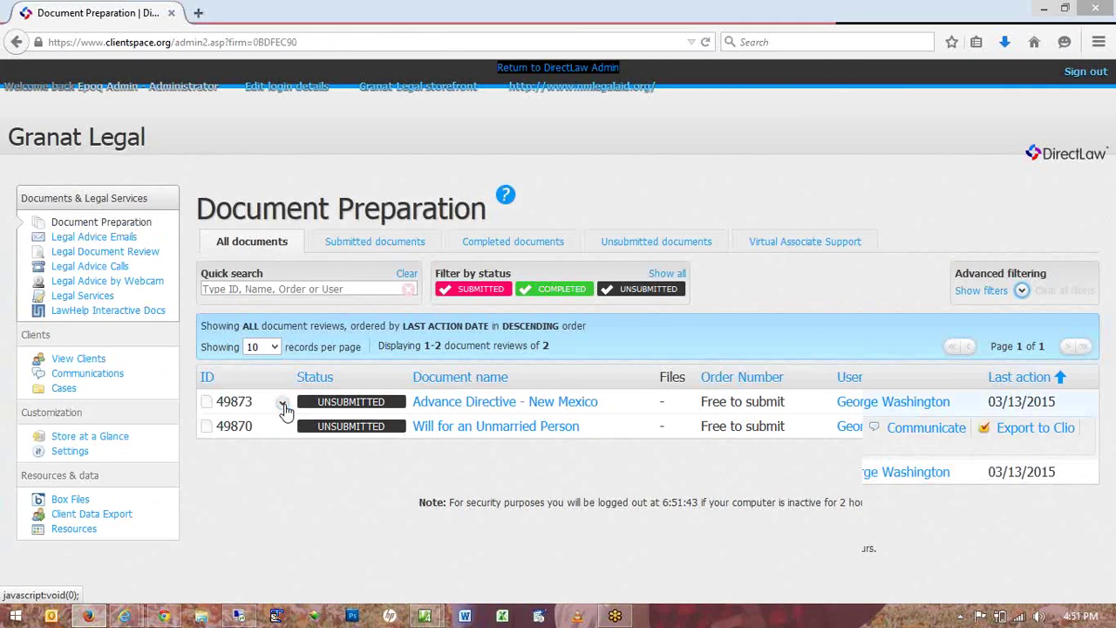
# Export the Advance Directive - New Mexico document to PDF and open it in Reader.
pyautogui.click(282, 404)
pyautogui.click(370, 438)
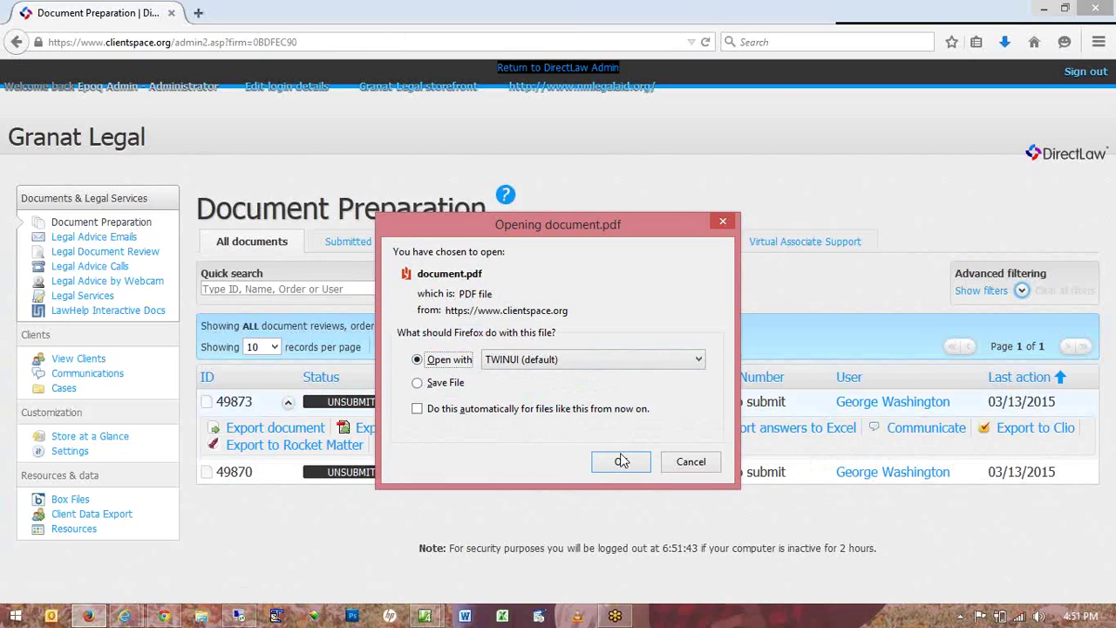
pyautogui.click(621, 462)
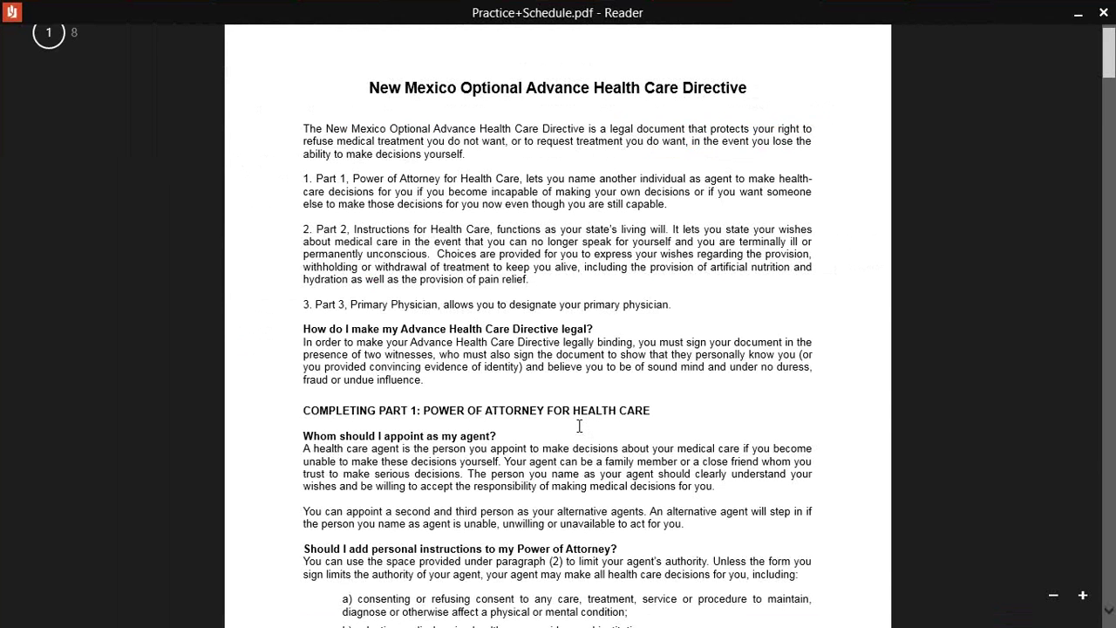
# Scroll the eight-page directive PDF to page 8, then back to the Part 3 Primary Physician page.
pyautogui.scroll(-10, 579, 426)
pyautogui.scroll(-15, 579, 425)
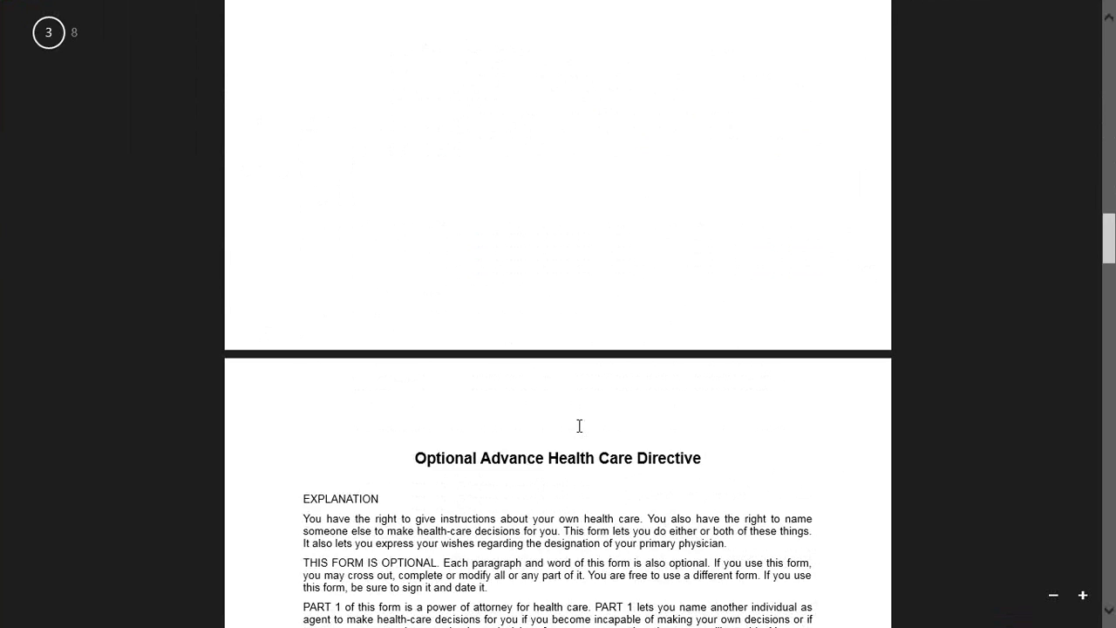
pyautogui.scroll(-10, 578, 425)
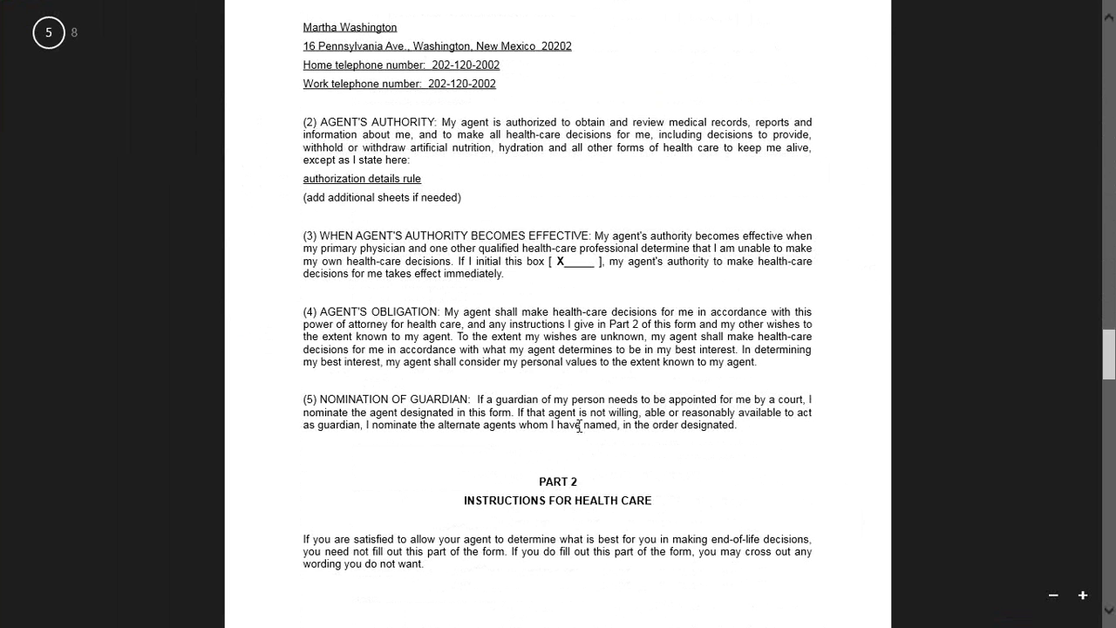
pyautogui.scroll(-20, 579, 425)
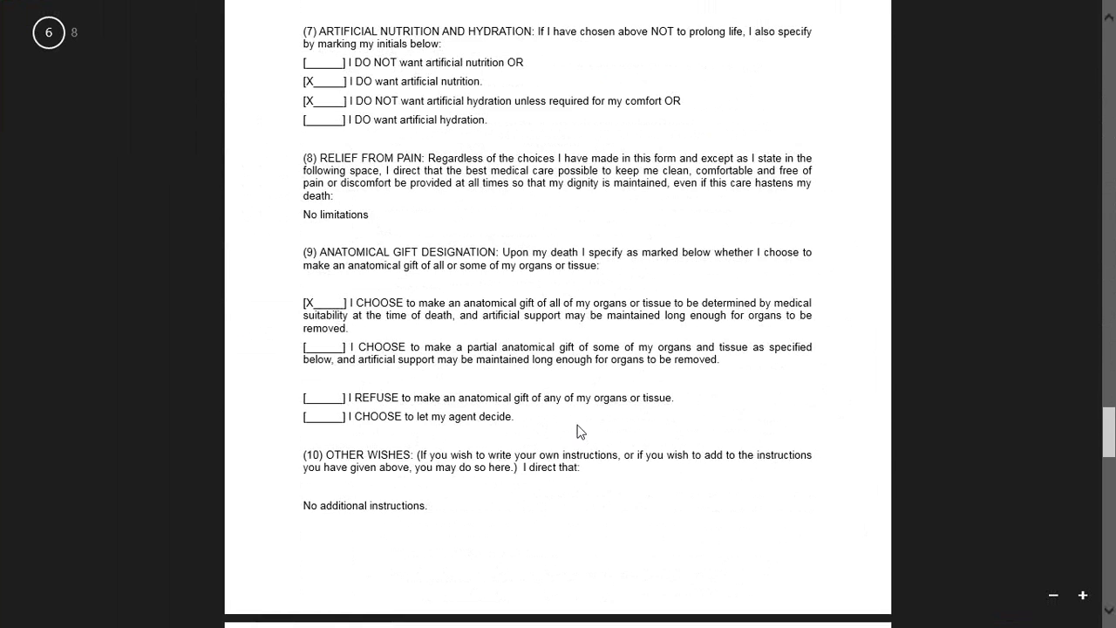
pyautogui.scroll(-10, 579, 429)
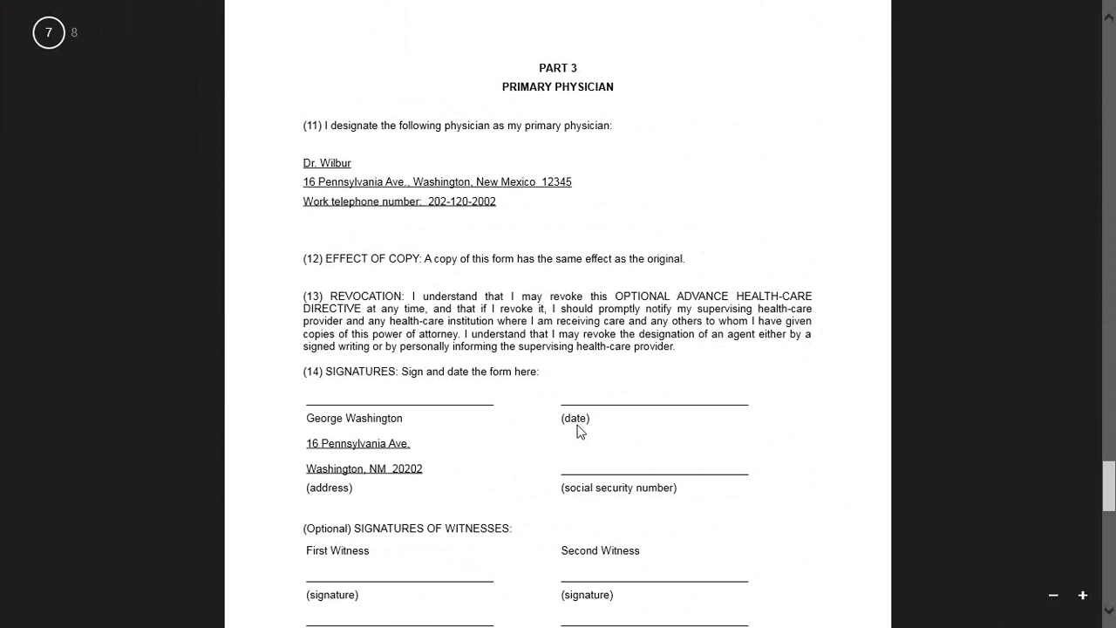
pyautogui.scroll(-12, 577, 429)
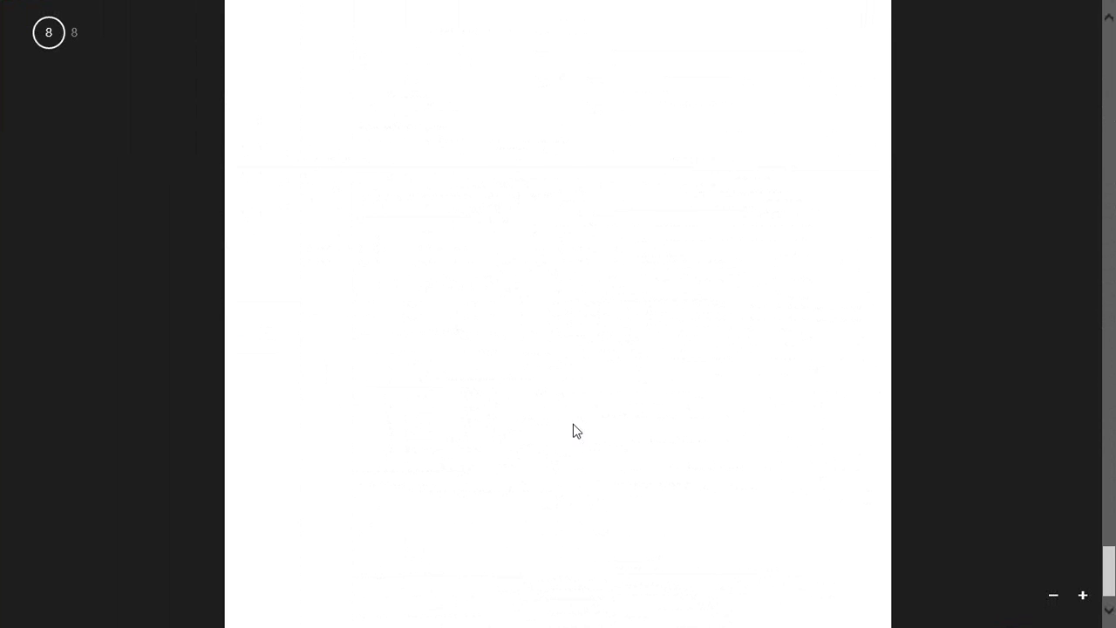
pyautogui.scroll(12, 577, 431)
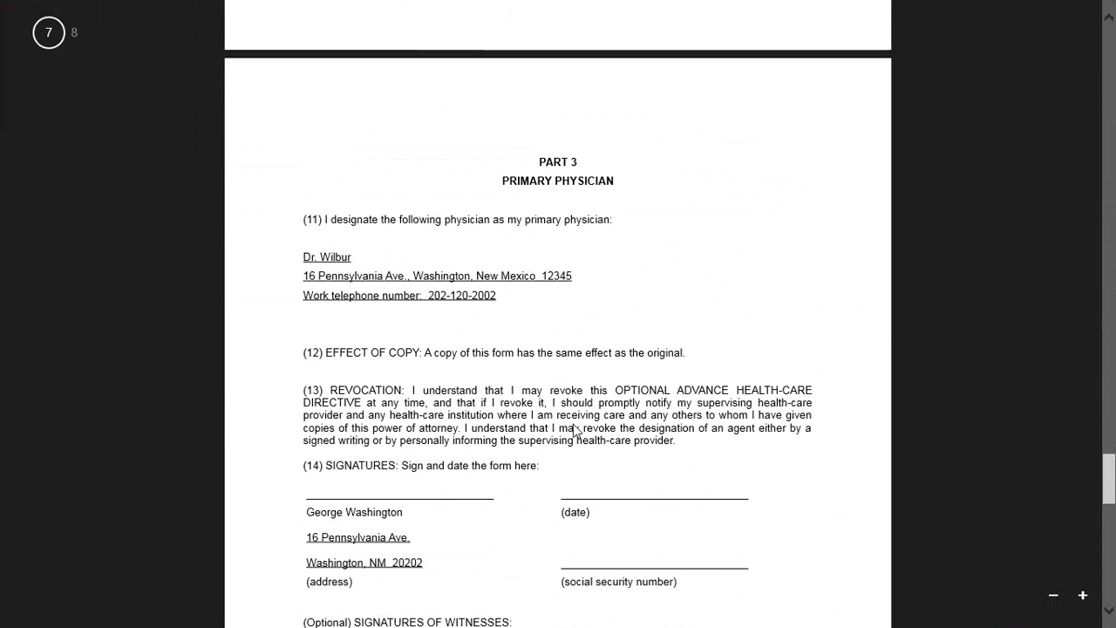
# Close the PDF and export the advance directive as document.doc, opening it in Microsoft Word.
pyautogui.moveTo(150, 2)
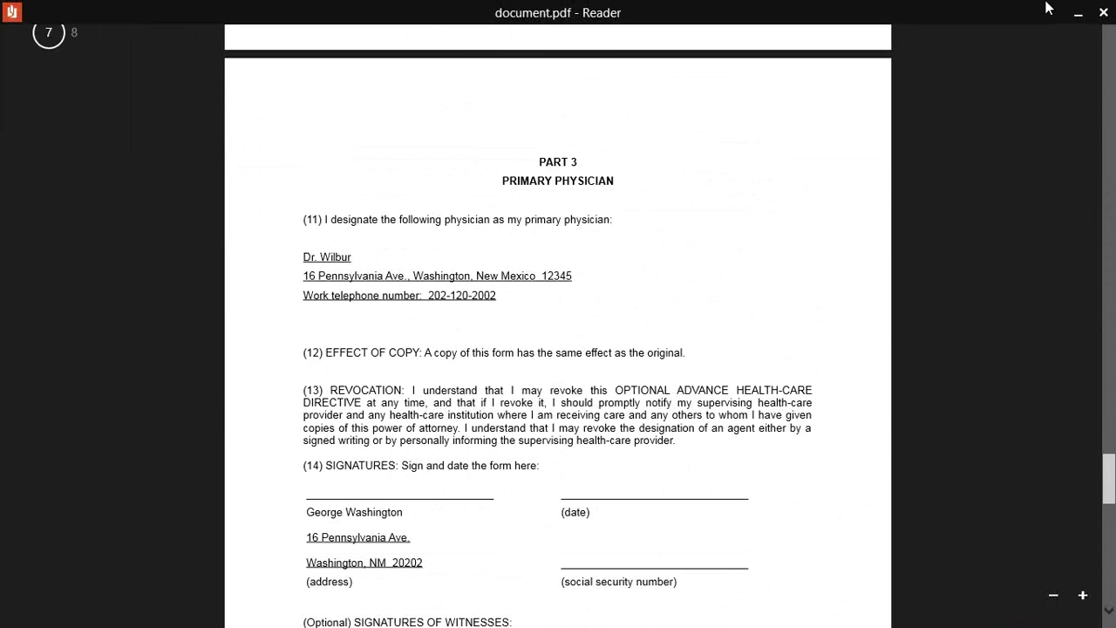
pyautogui.click(1105, 7)
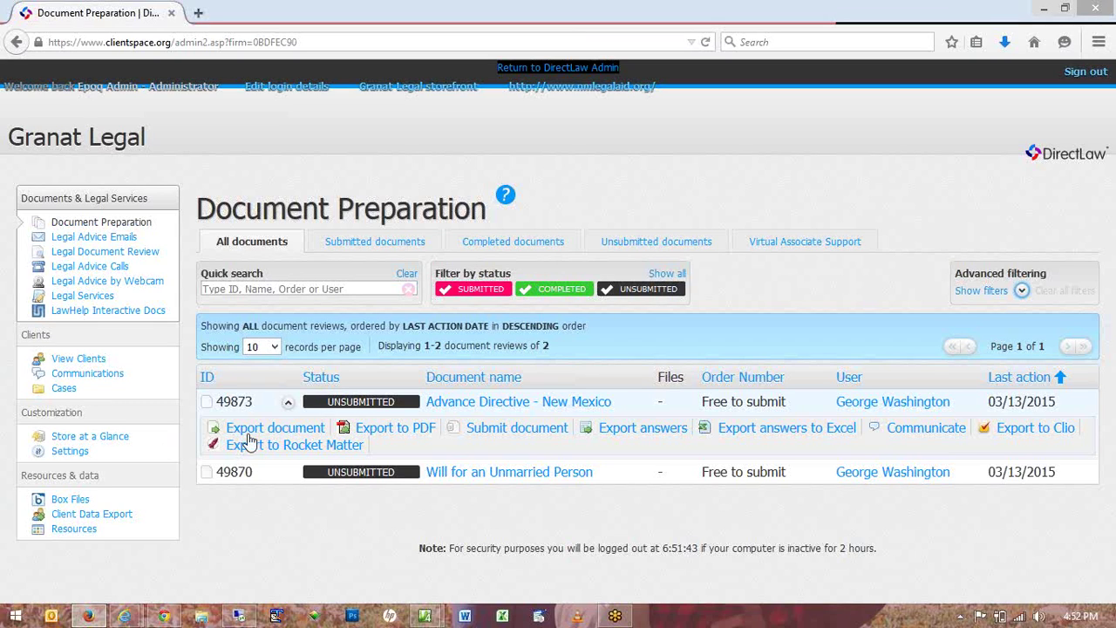
pyautogui.click(250, 433)
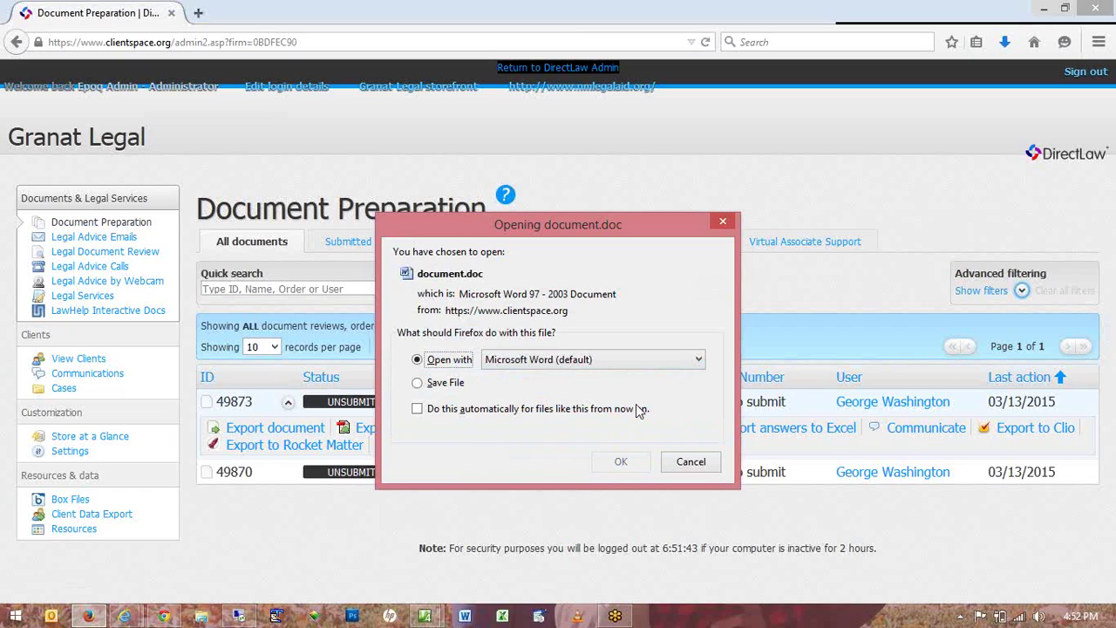
pyautogui.click(631, 472)
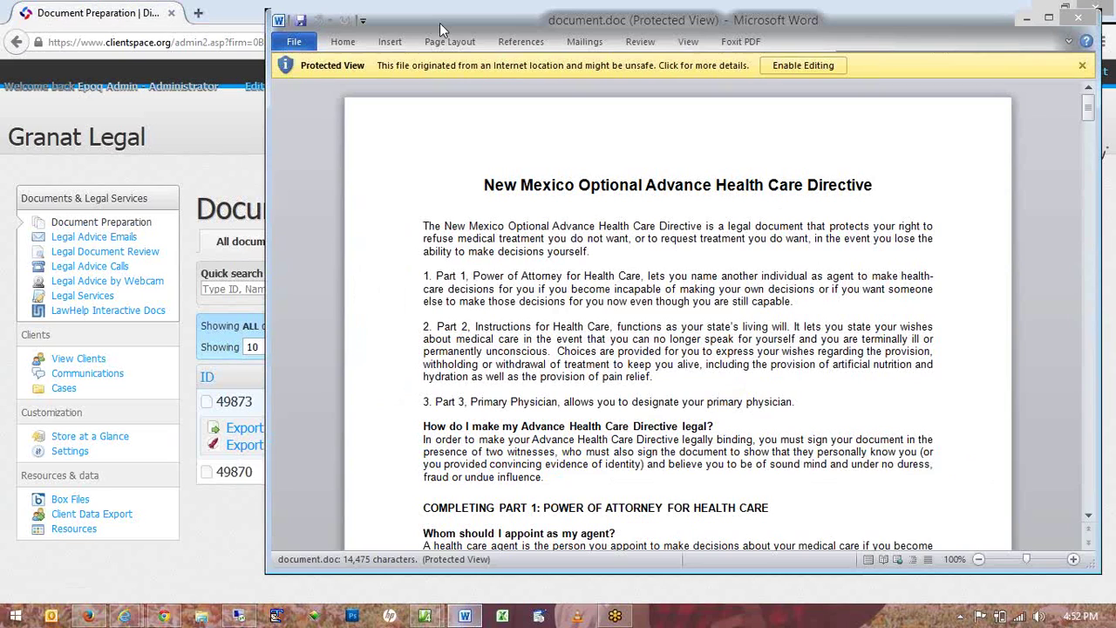
# Scroll through the Optional Advance Health Care Directive in document.doc, then close Word.
pyautogui.moveTo(439, 22); pyautogui.dragTo(223, 16)
pyautogui.scroll(-15, 409, 398)
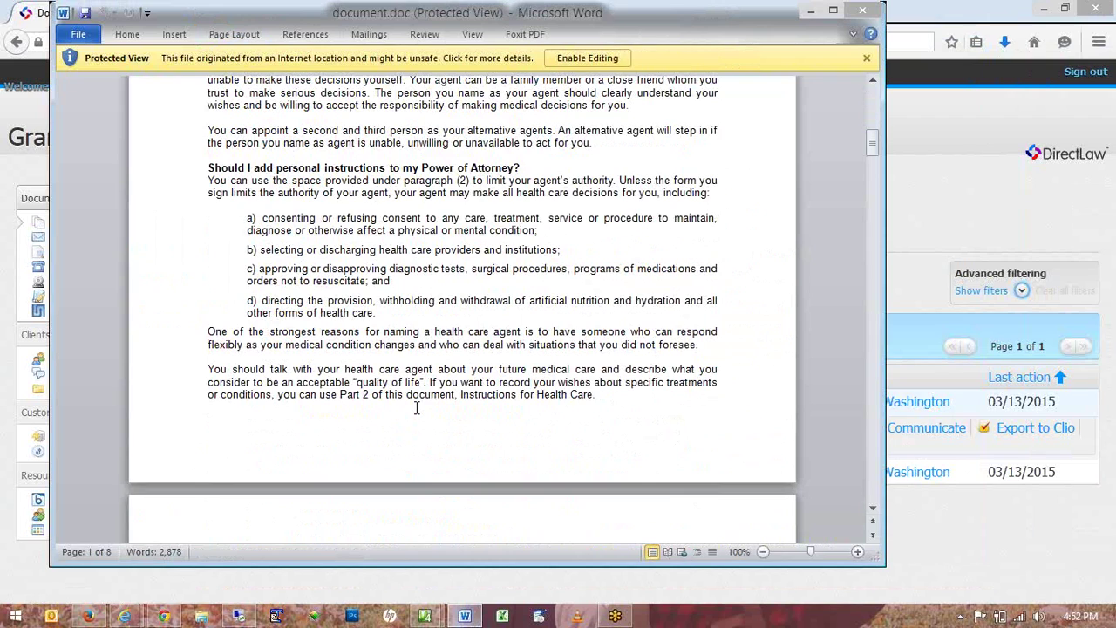
pyautogui.scroll(-10, 430, 412)
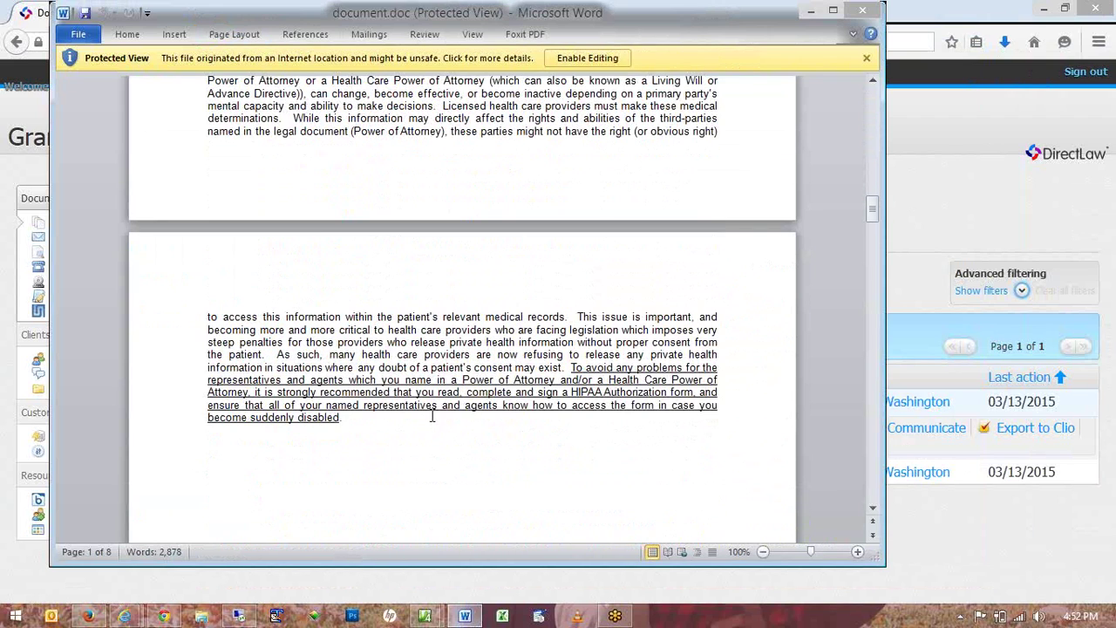
pyautogui.scroll(-10, 431, 416)
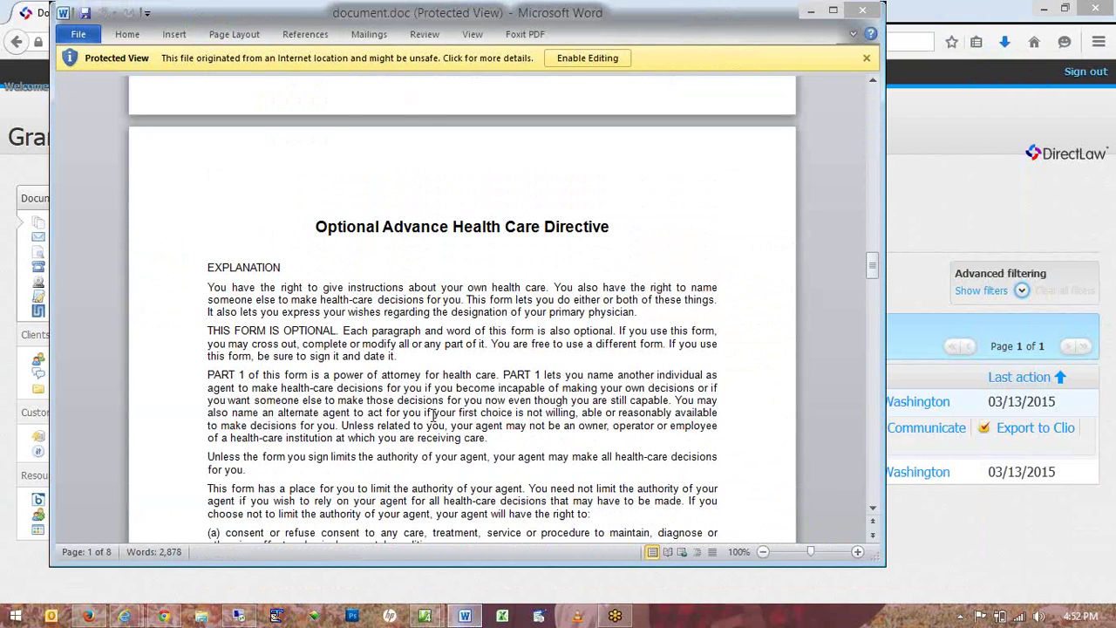
pyautogui.scroll(-6, 434, 415)
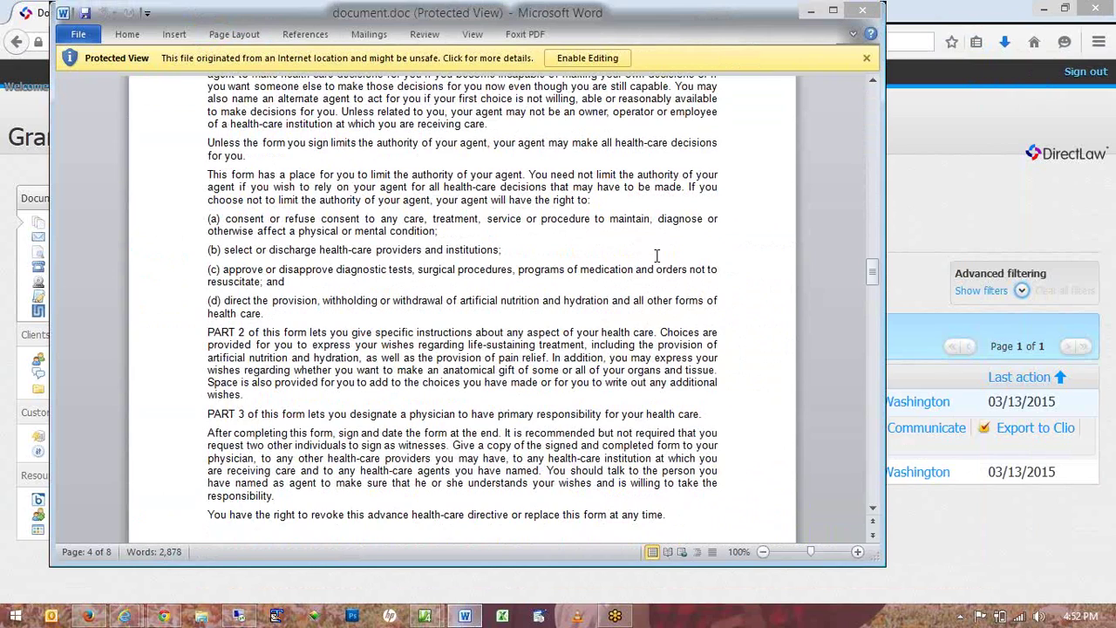
pyautogui.scroll(-3, 653, 261)
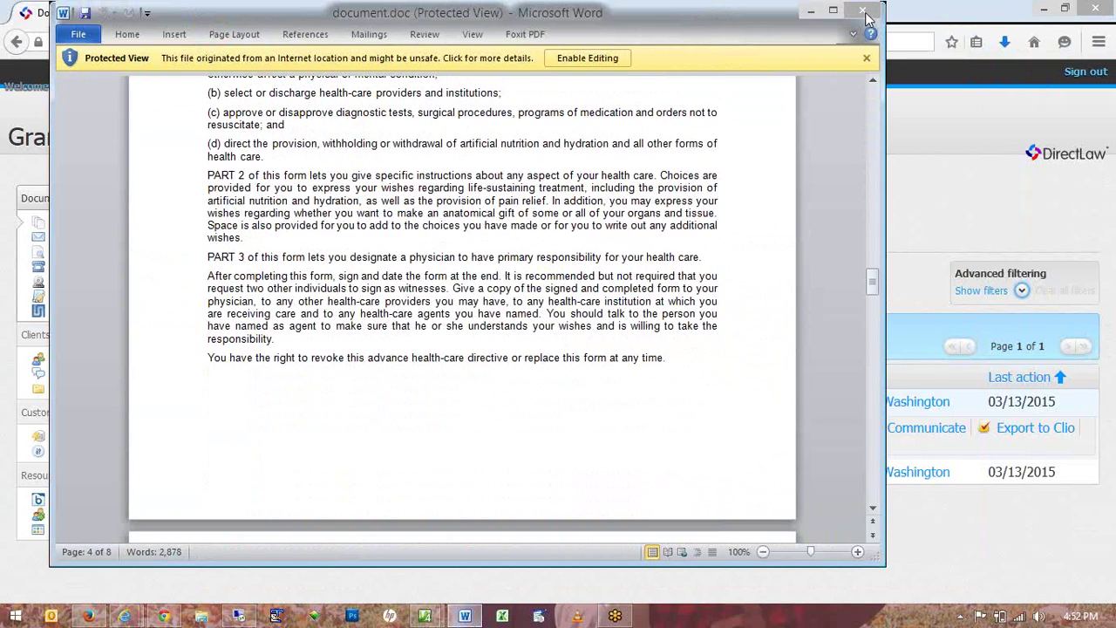
pyautogui.click(863, 12)
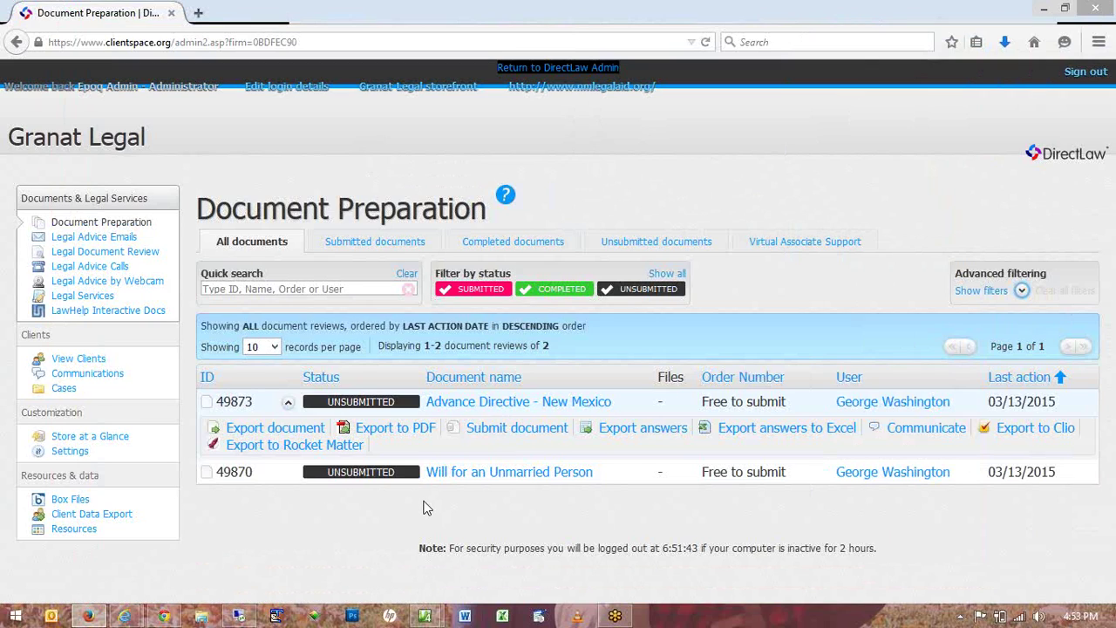
pyautogui.hotkey('alt', 'Tab')
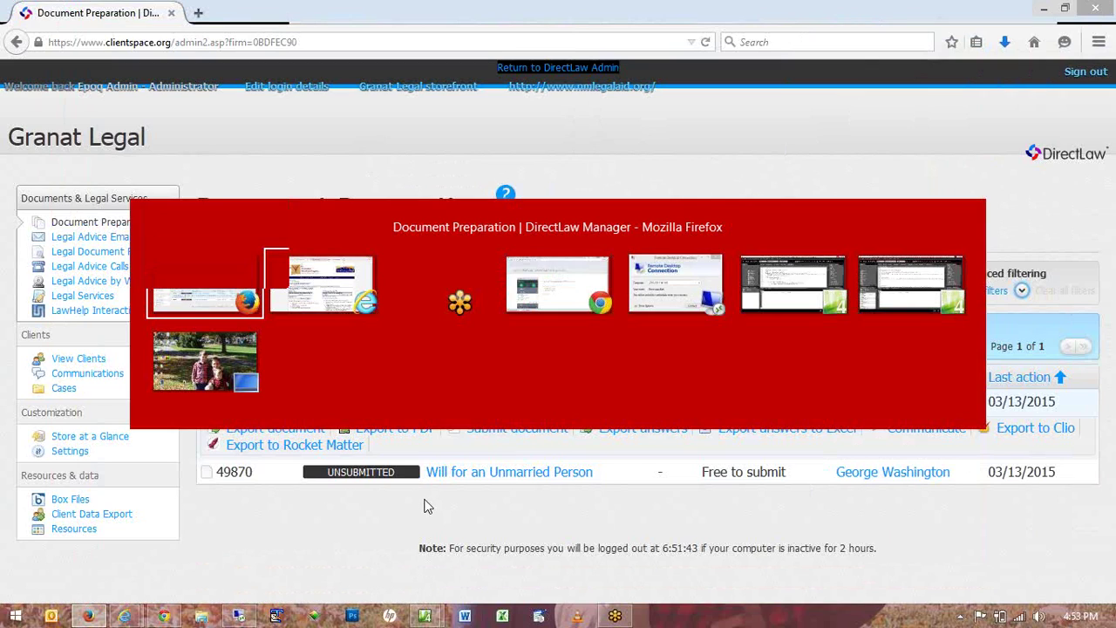
pyautogui.press('Tab')
pyautogui.press('Escape')
# Submit the Advance Directive - New Mexico and set document 49873's status to Complete.
pyautogui.click(499, 428)
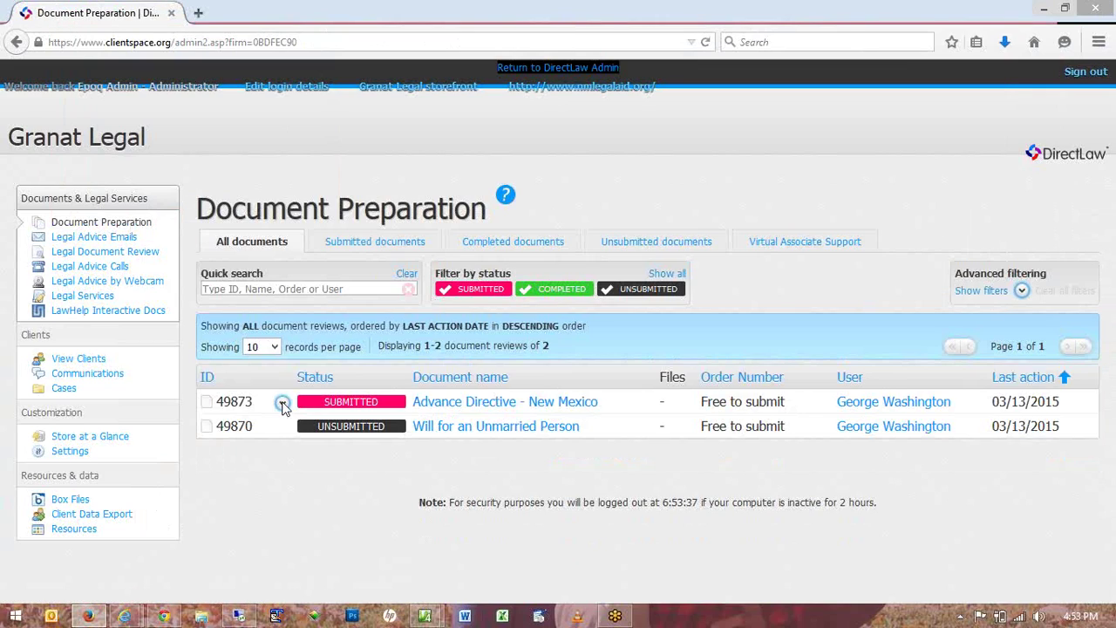
pyautogui.click(282, 403)
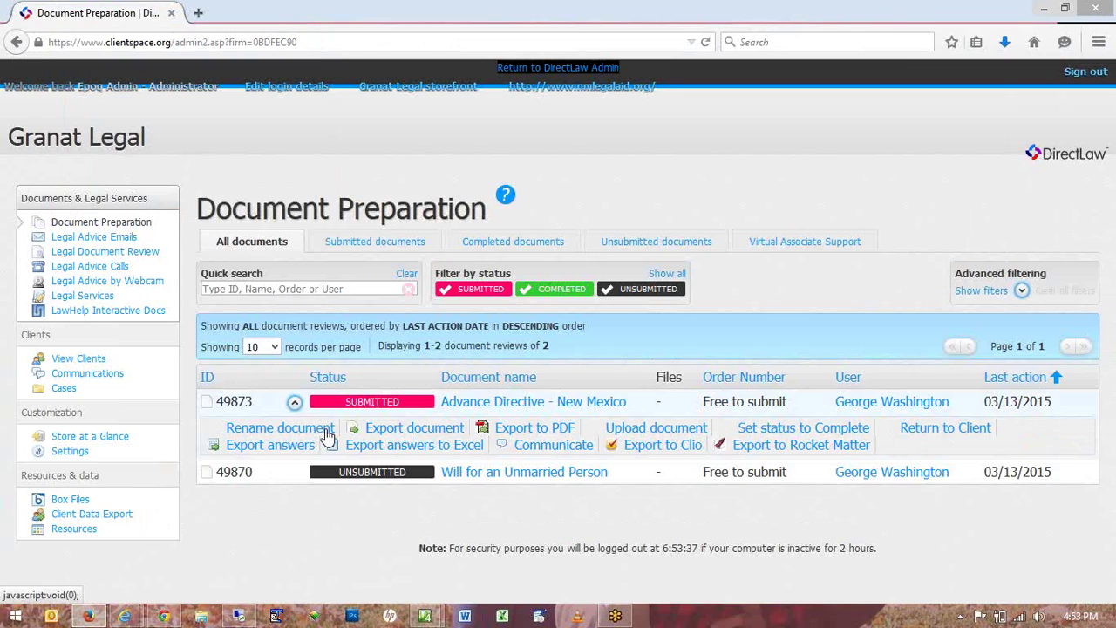
pyautogui.click(769, 433)
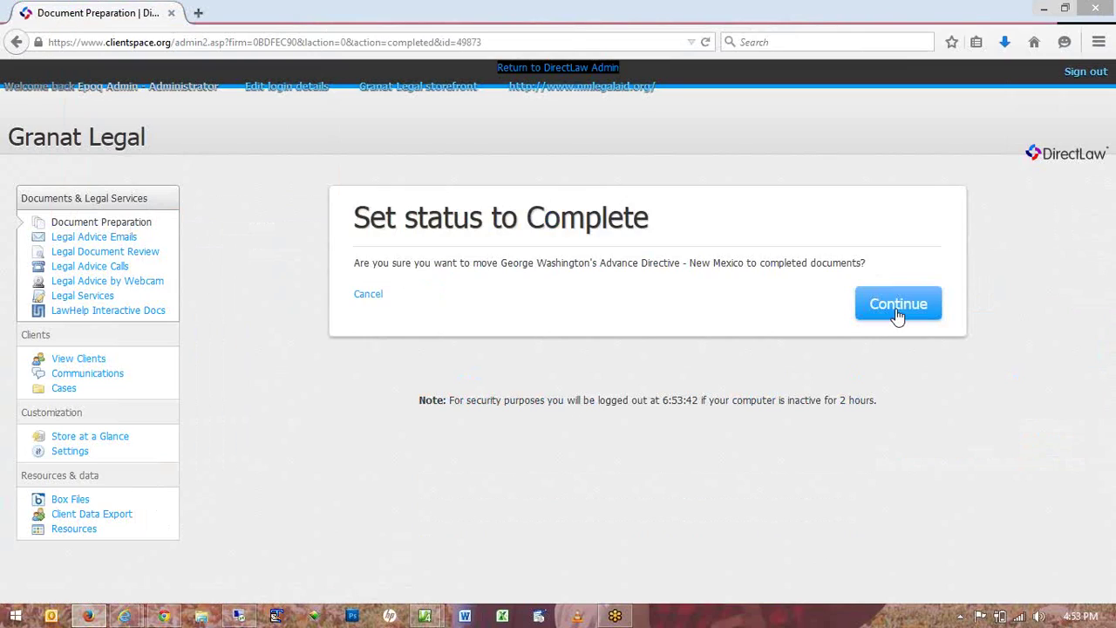
pyautogui.click(898, 305)
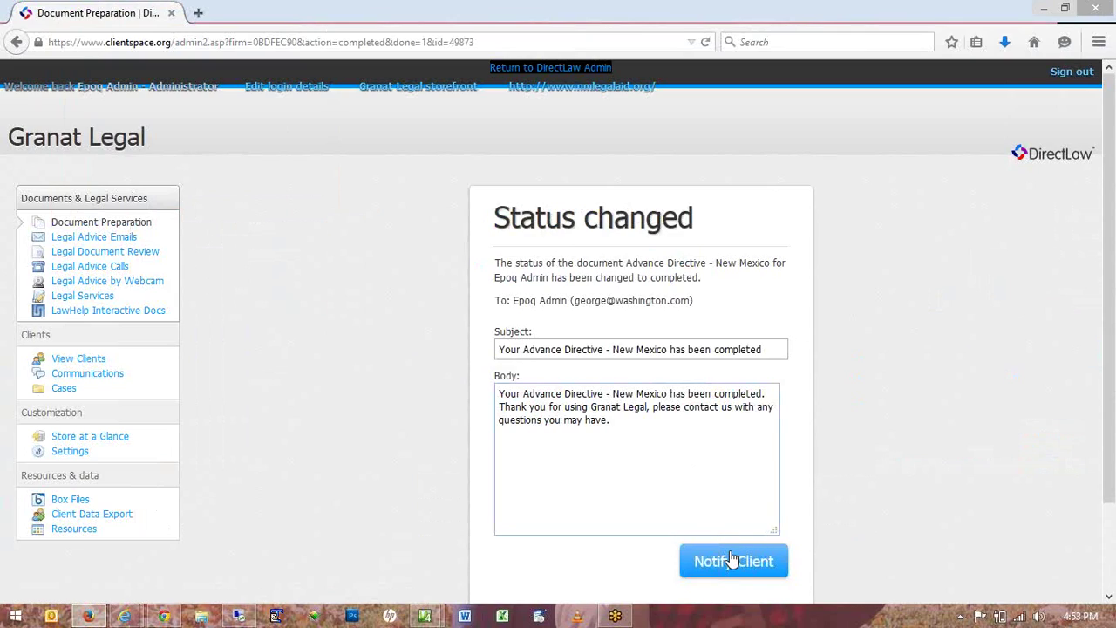
# Send the client the completion notice and return to the Document Preparation list.
pyautogui.click(732, 559)
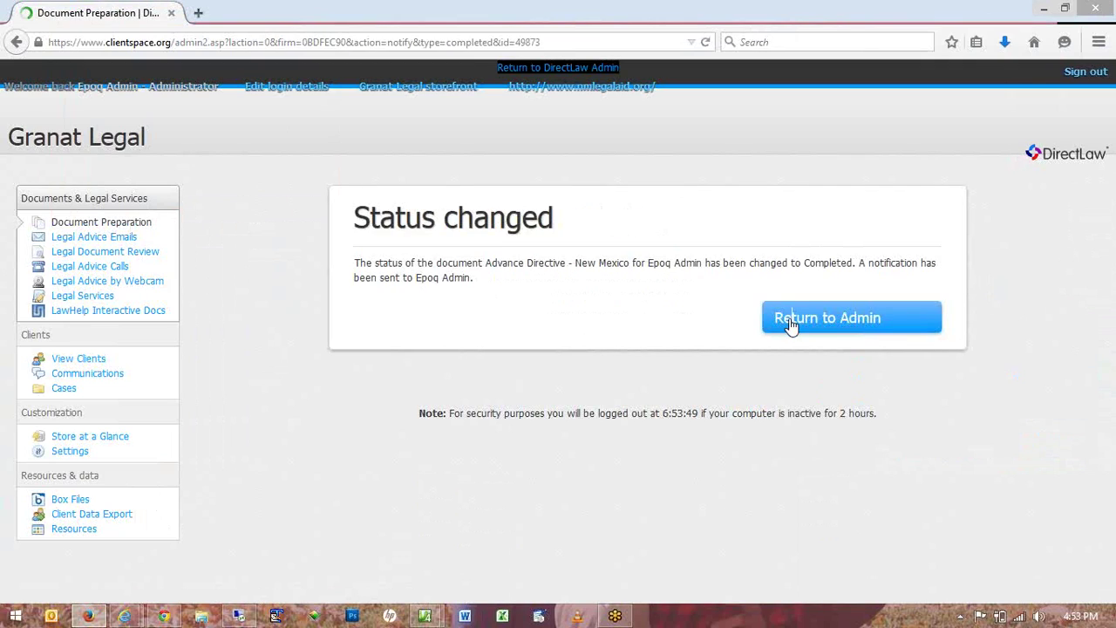
pyautogui.click(791, 322)
pyautogui.hotkey('alt', 'Tab')
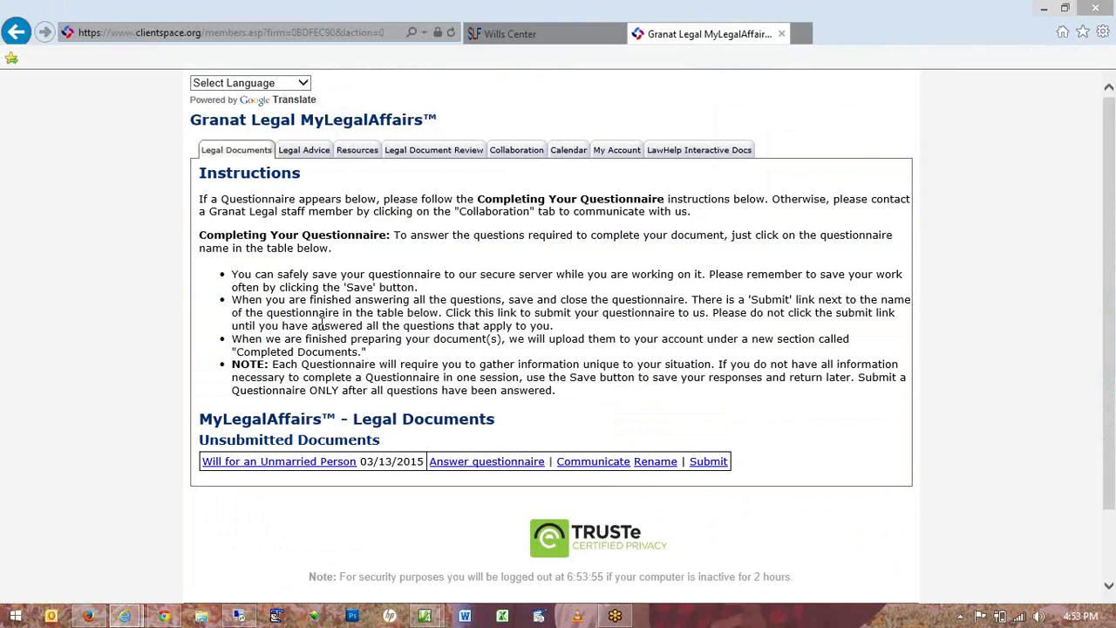
# Scroll the client's Legal Documents page to the unsubmitted Will for an Unmarried Person.
pyautogui.scroll(-1, 323, 324)
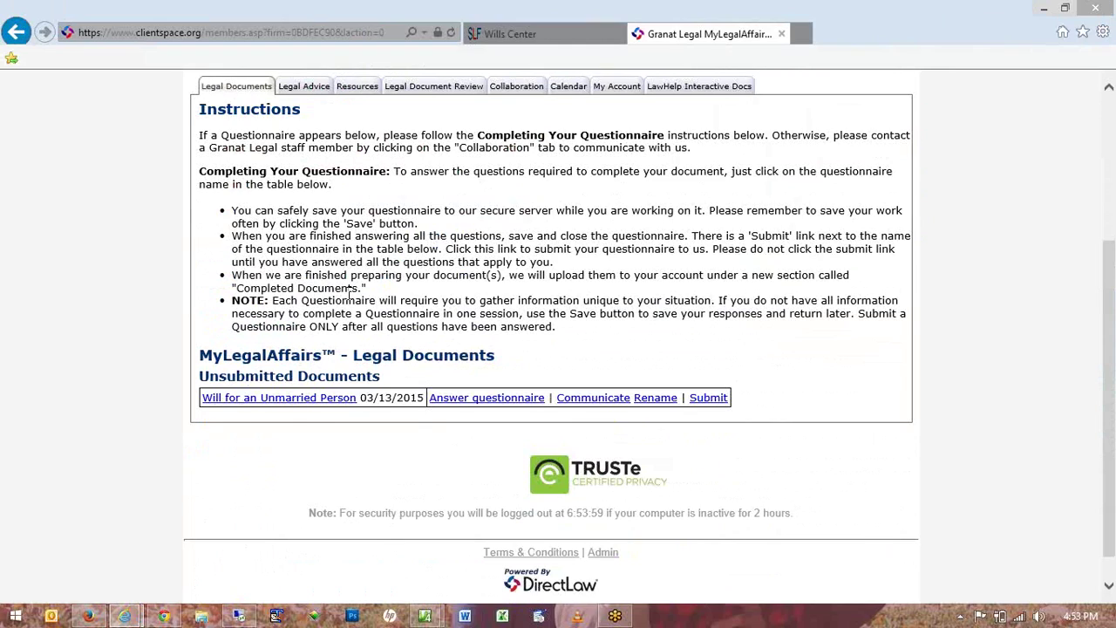
pyautogui.scroll(1, 352, 292)
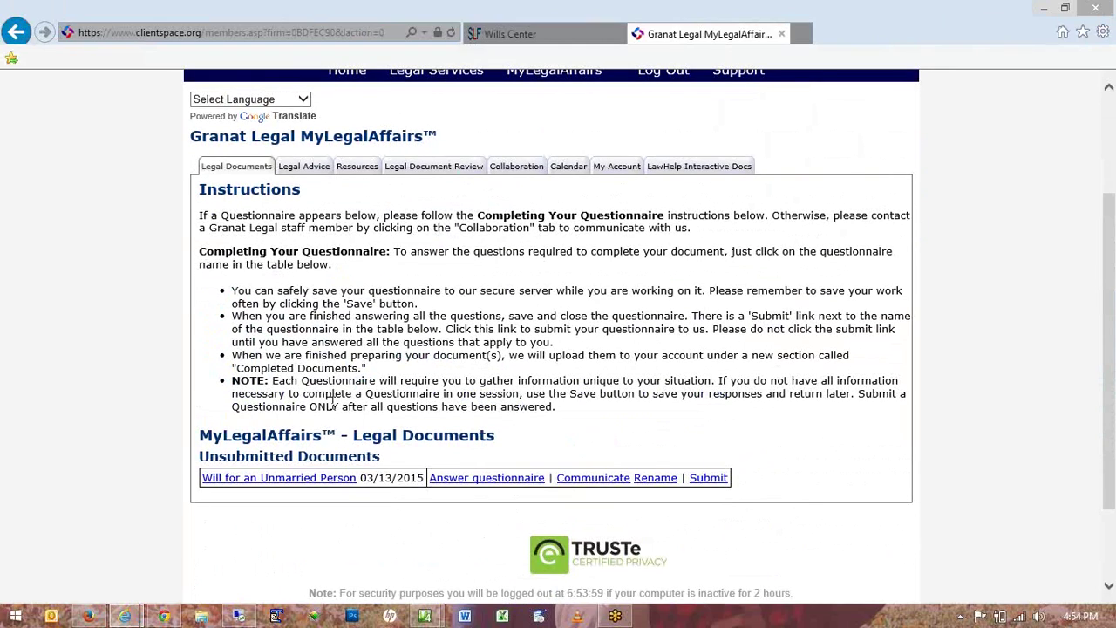
pyautogui.scroll(2, 332, 399)
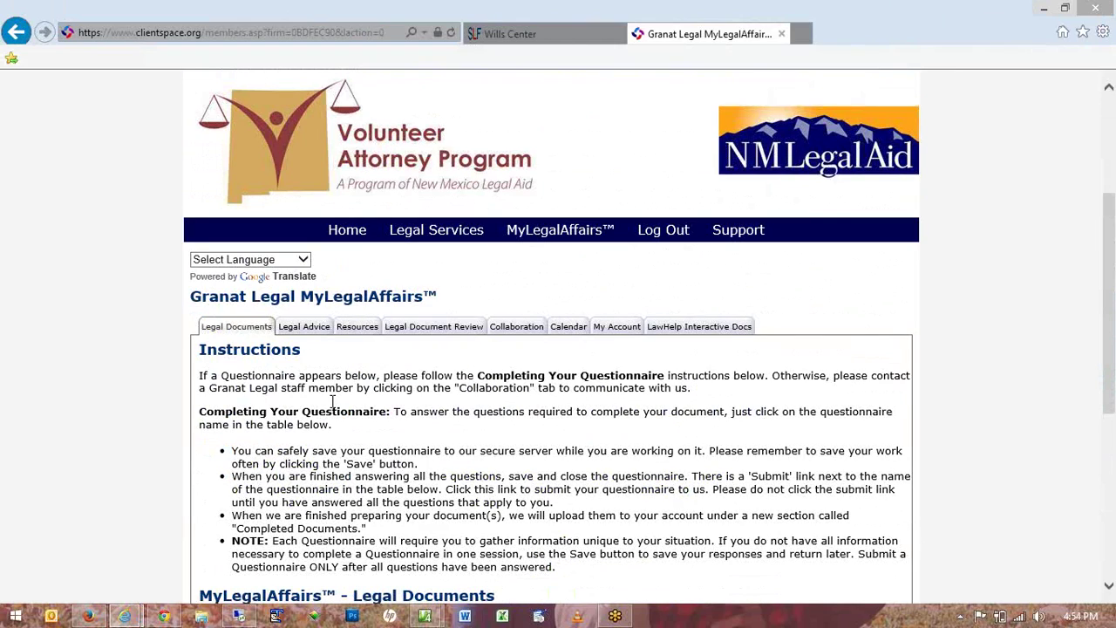
pyautogui.scroll(-2, 332, 401)
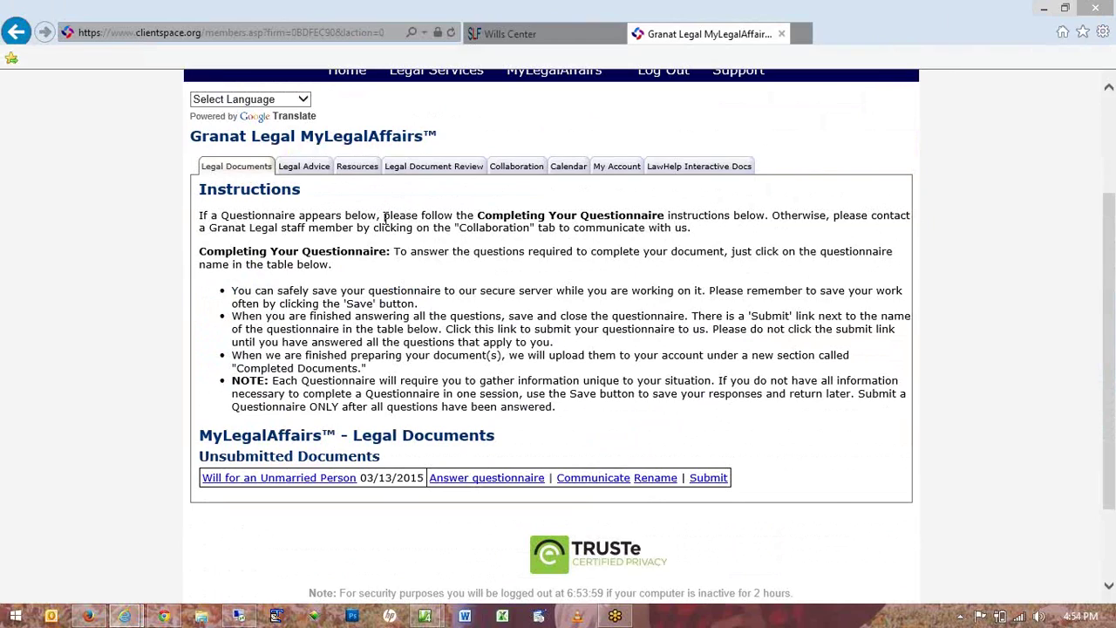
pyautogui.click(292, 480)
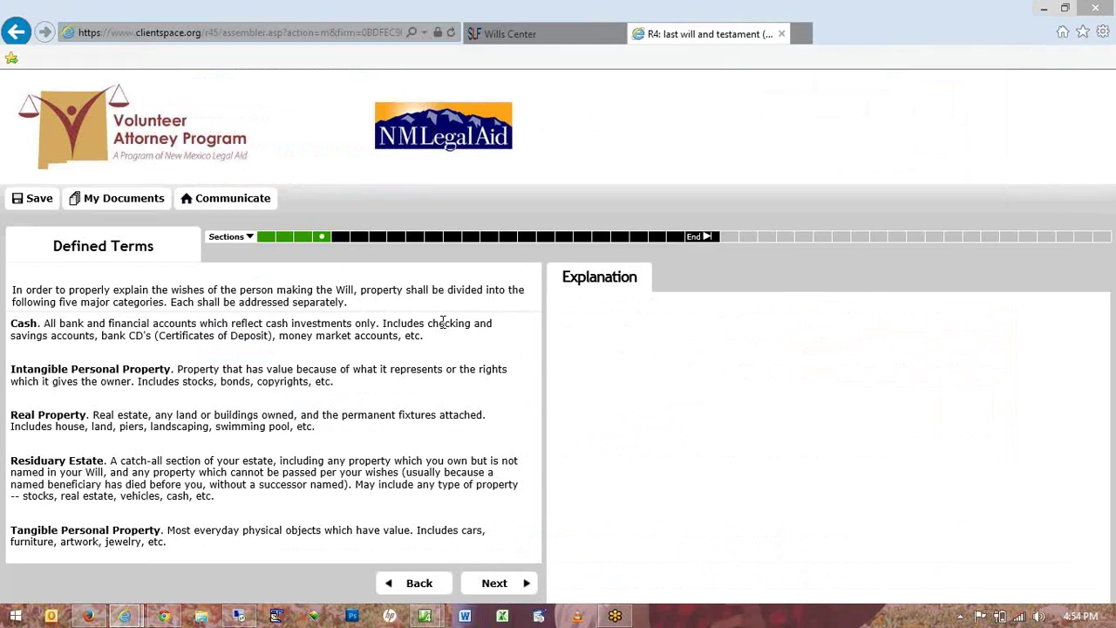
pyautogui.click(512, 586)
pyautogui.click(510, 584)
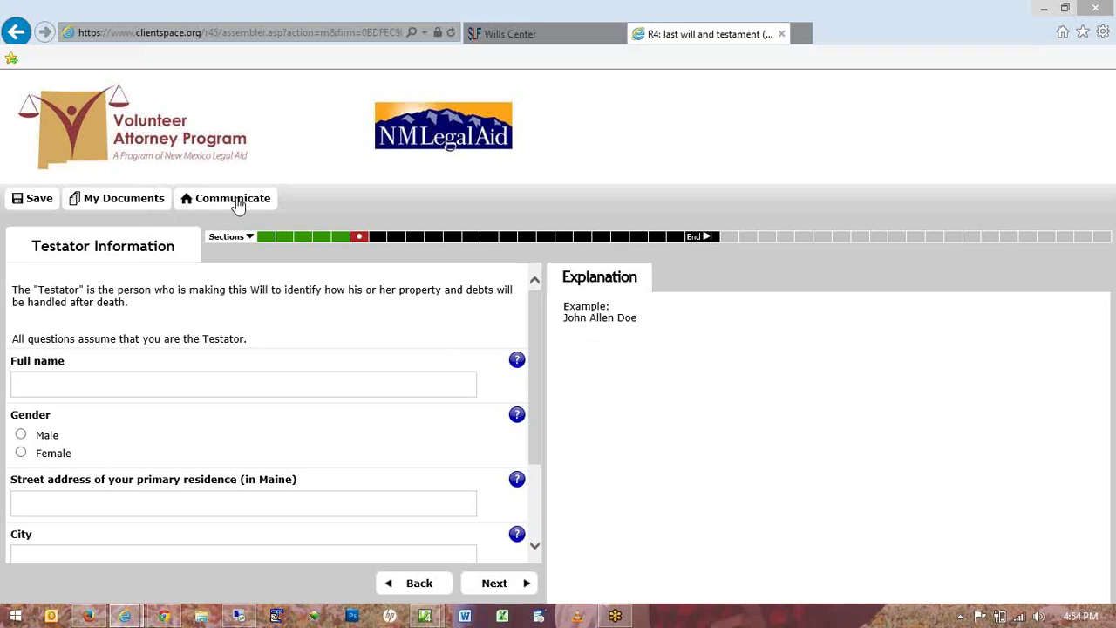
pyautogui.click(122, 200)
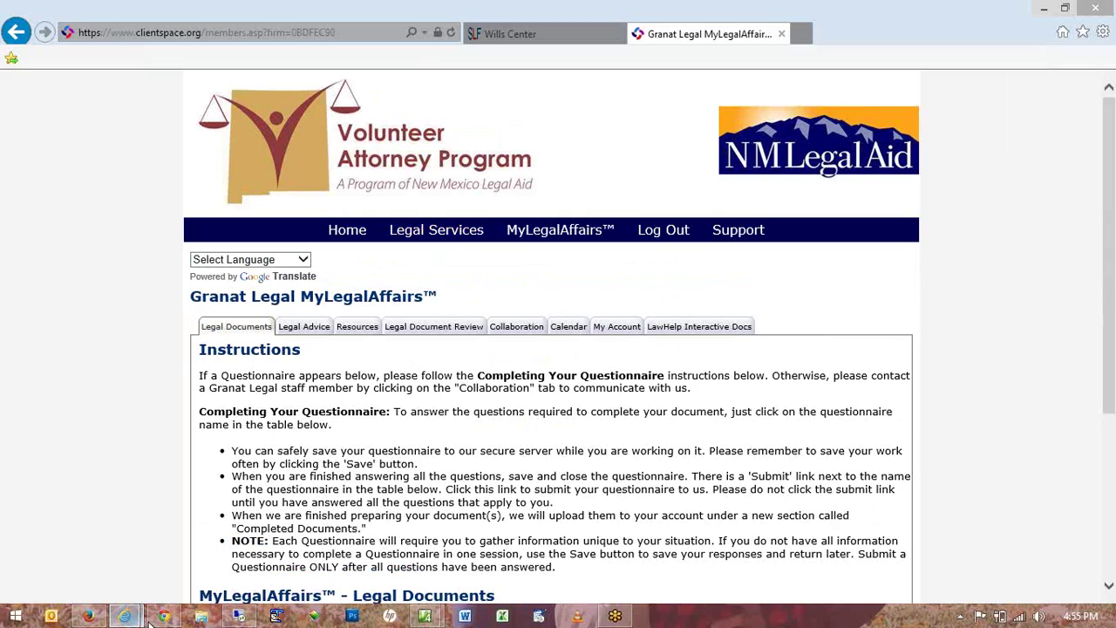
pyautogui.moveTo(151, 620)
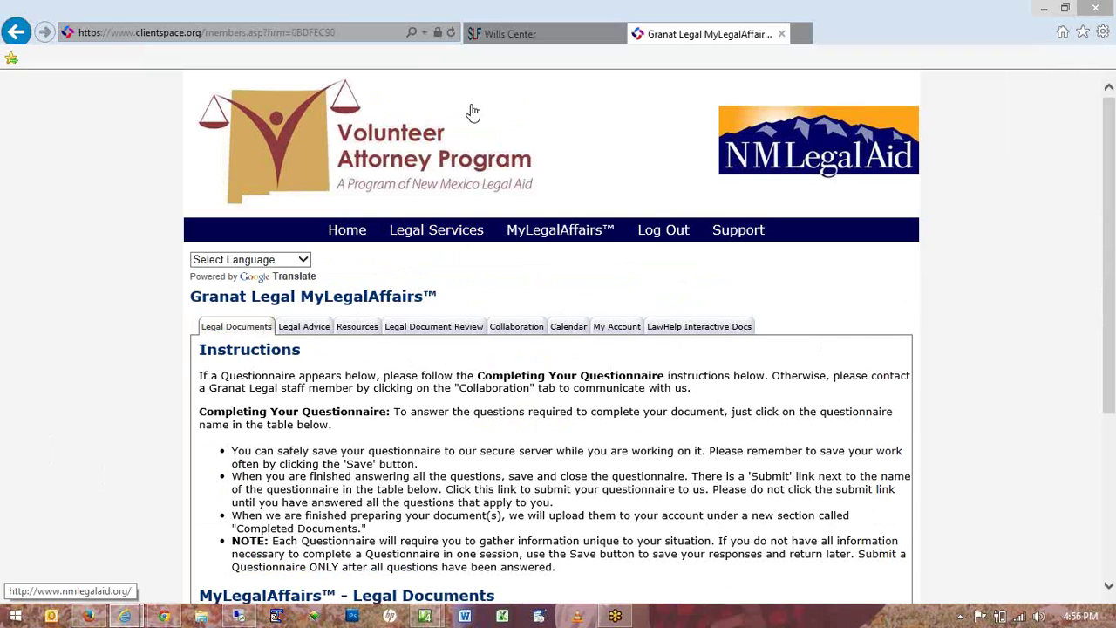
# Change the address from members to nmla and drop the ?firm parameter to load clientspace.org/nmla.asp.
pyautogui.doubleClick(225, 32)
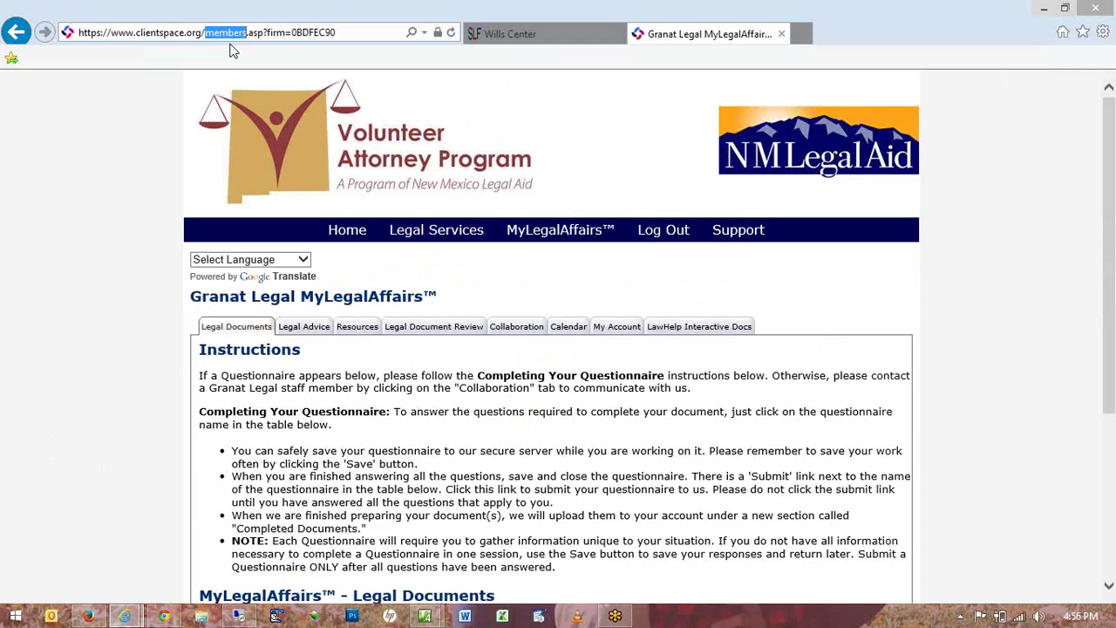
pyautogui.write('nmla')
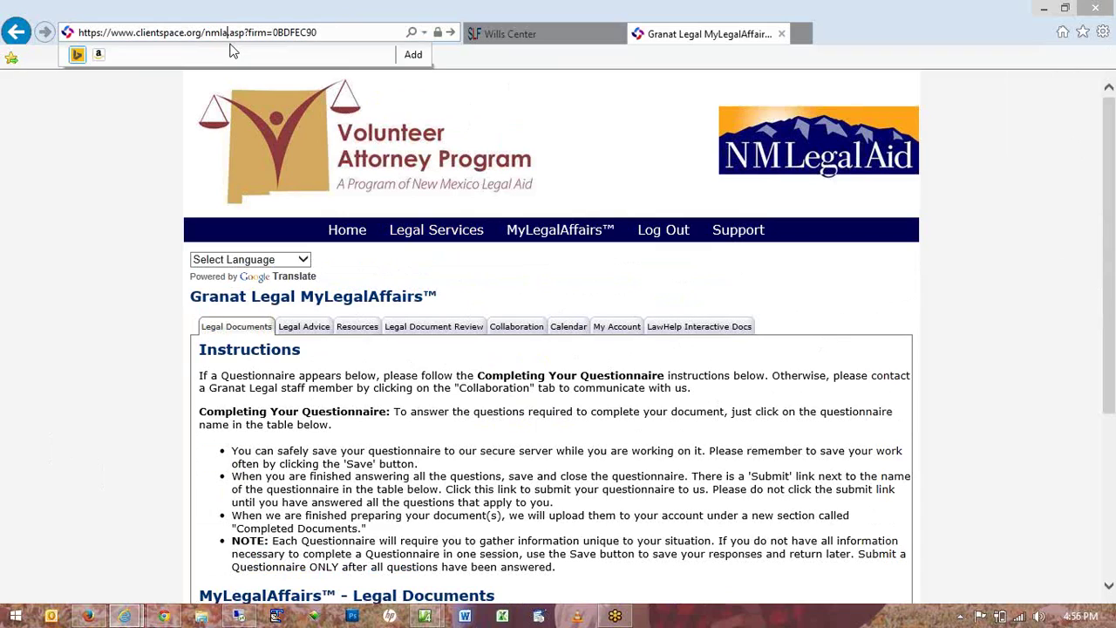
pyautogui.press('Return')
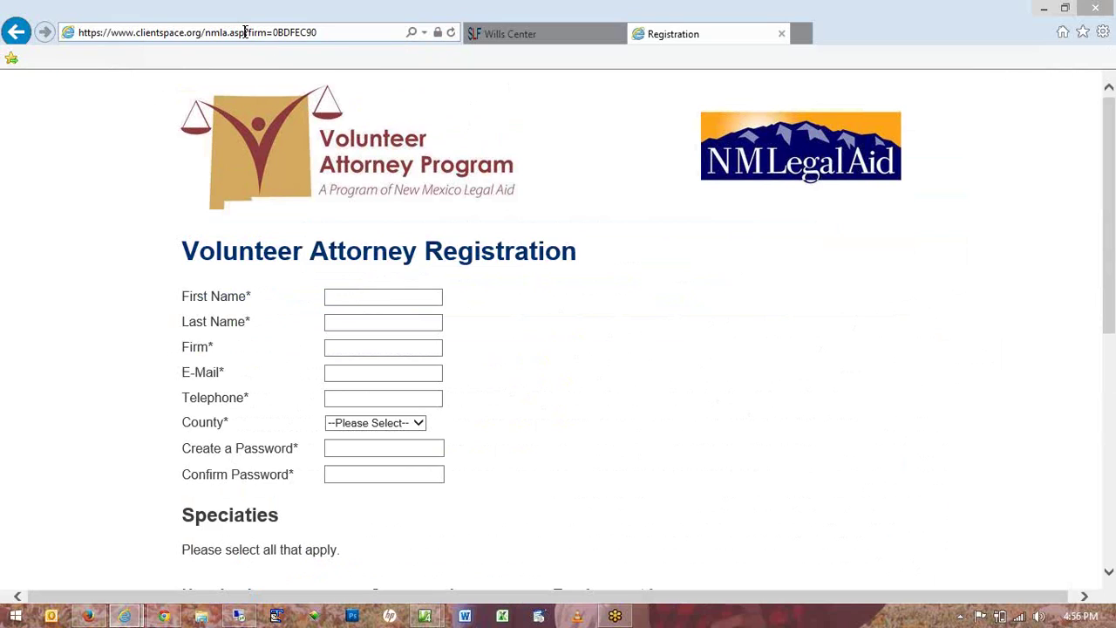
pyautogui.moveTo(245, 32); pyautogui.dragTo(401, 37)
pyautogui.press('BackSpace')
pyautogui.click(573, 173)
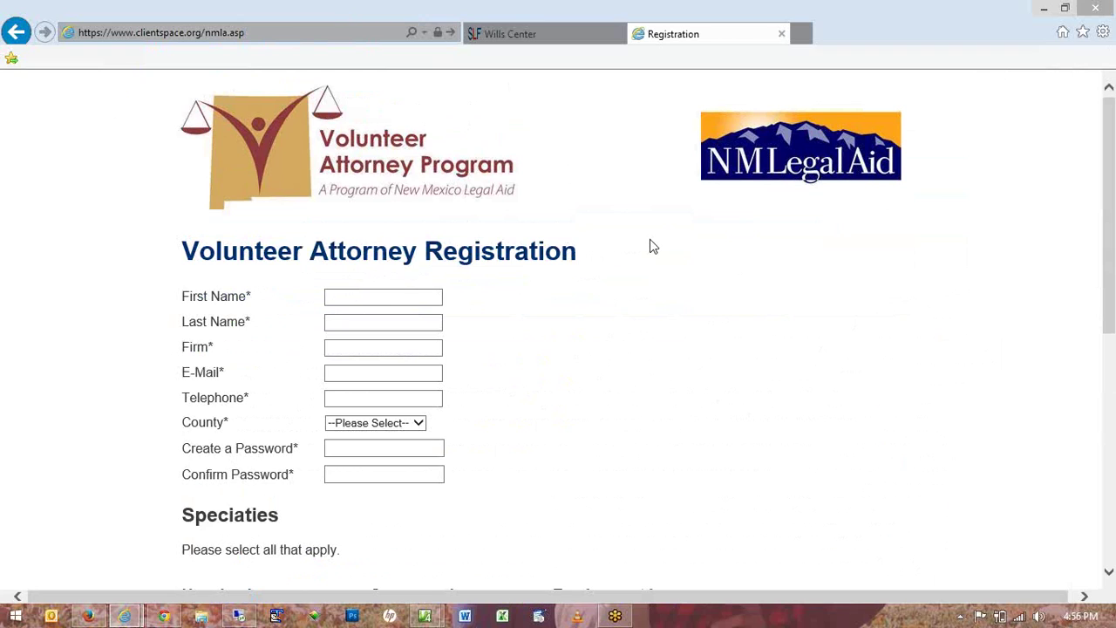
pyautogui.scroll(-1, 653, 242)
pyautogui.scroll(-5, 653, 242)
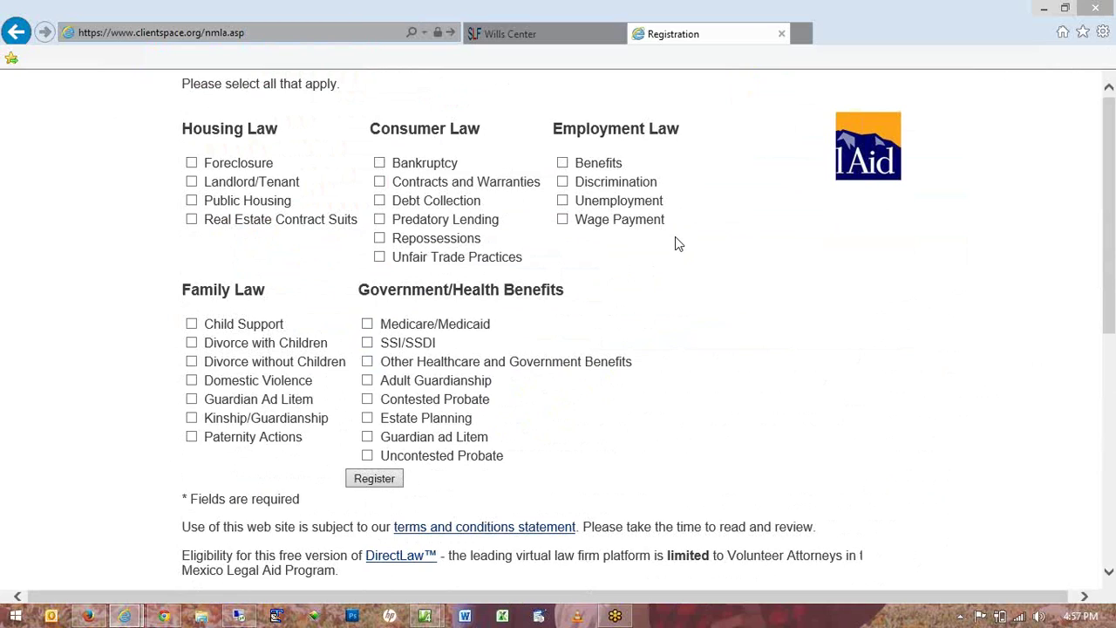
pyautogui.scroll(2, 675, 245)
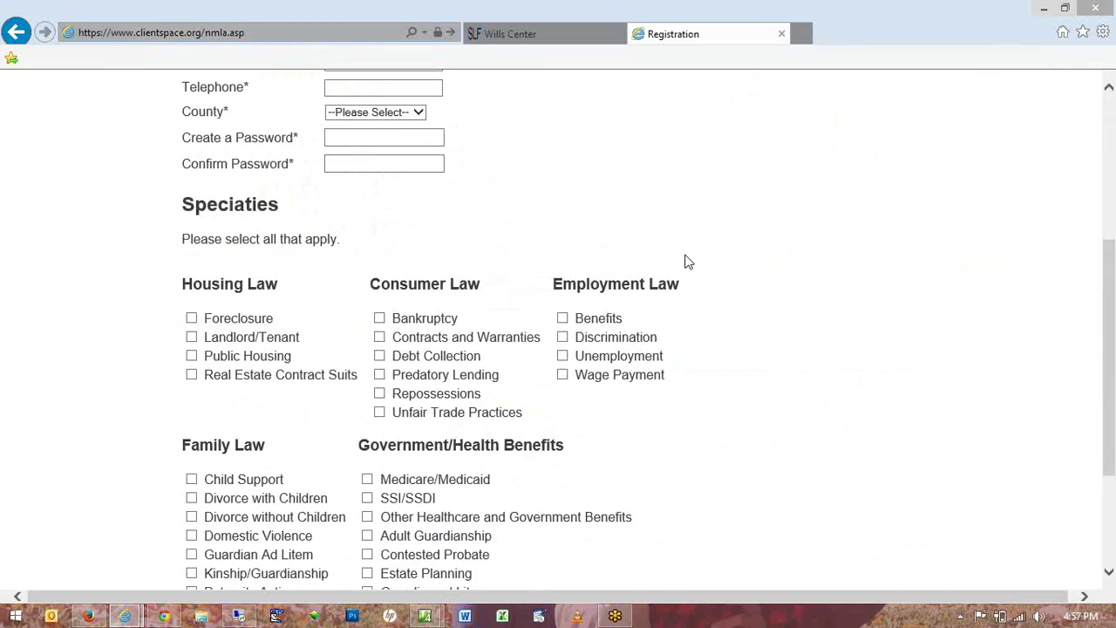
pyautogui.scroll(3, 732, 270)
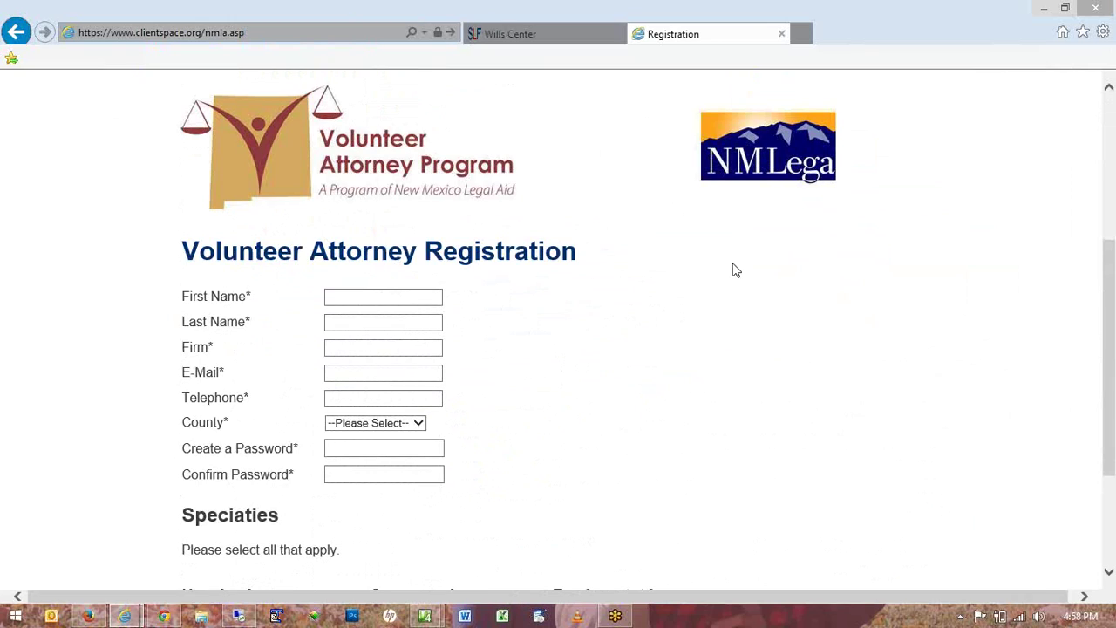